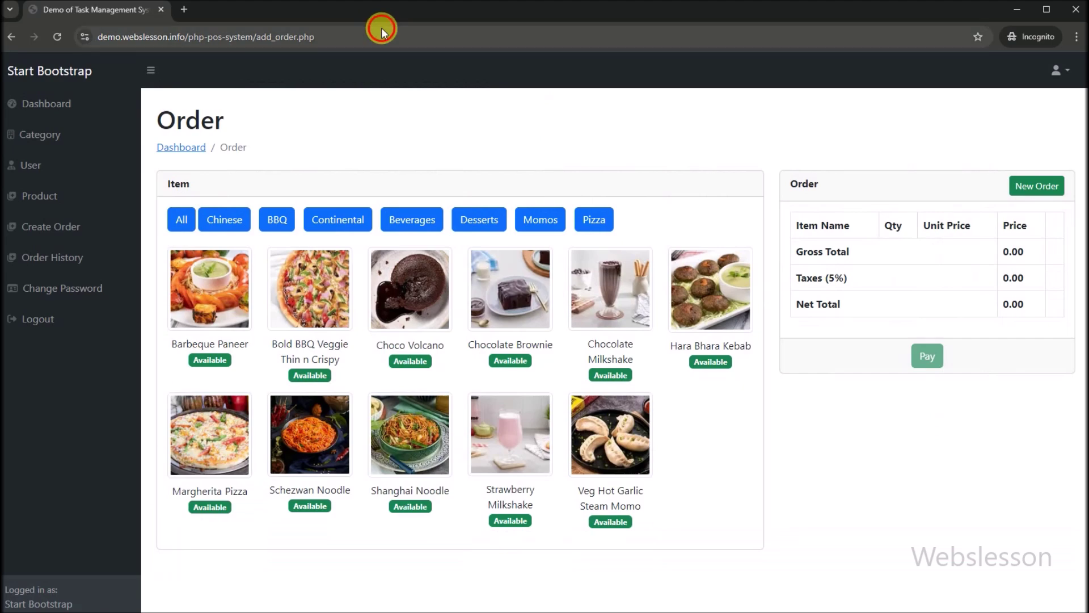
- Open the POS demo and filter products by Chinese, BBQ, Continental, Beverages, Desserts, Momos and Pizza
{"action": "left_click", "coordinate": [381, 28]}
{"action": "left_click", "coordinate": [364, 151]}
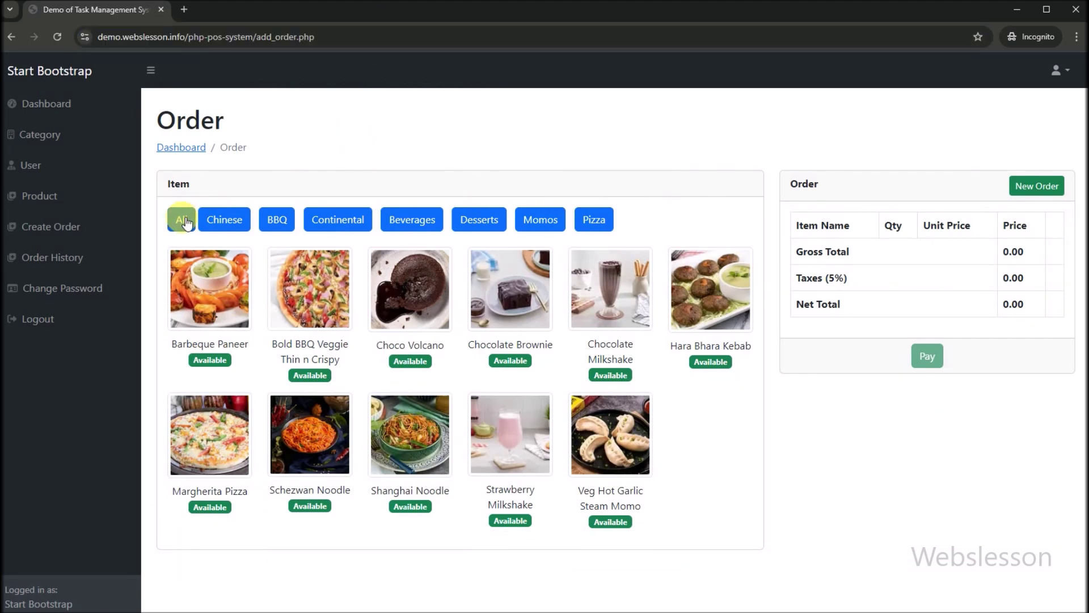
{"action": "left_click", "coordinate": [219, 220]}
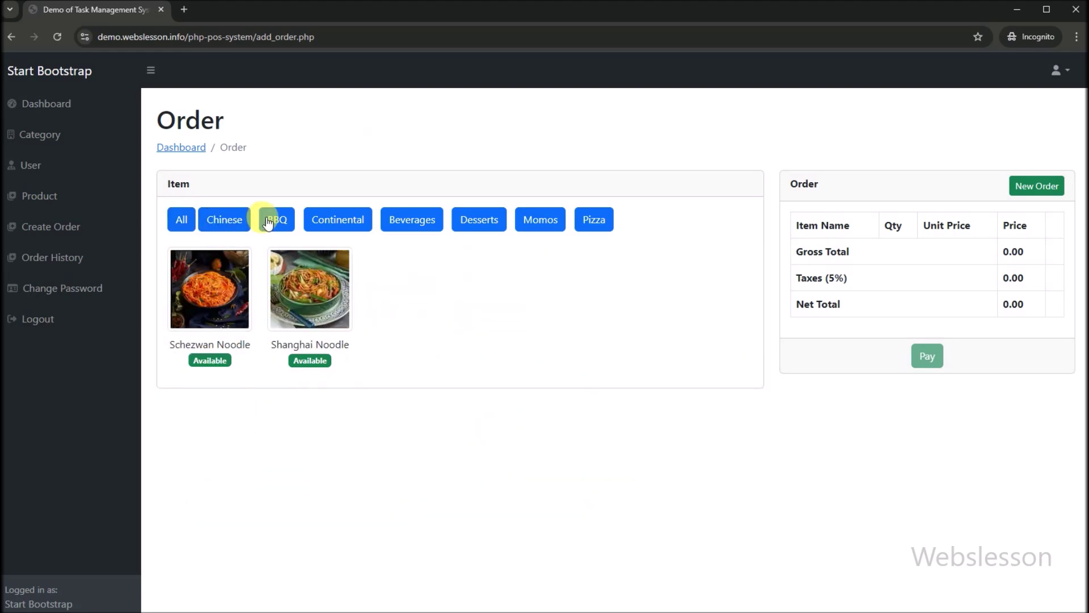
{"action": "left_click", "coordinate": [268, 222]}
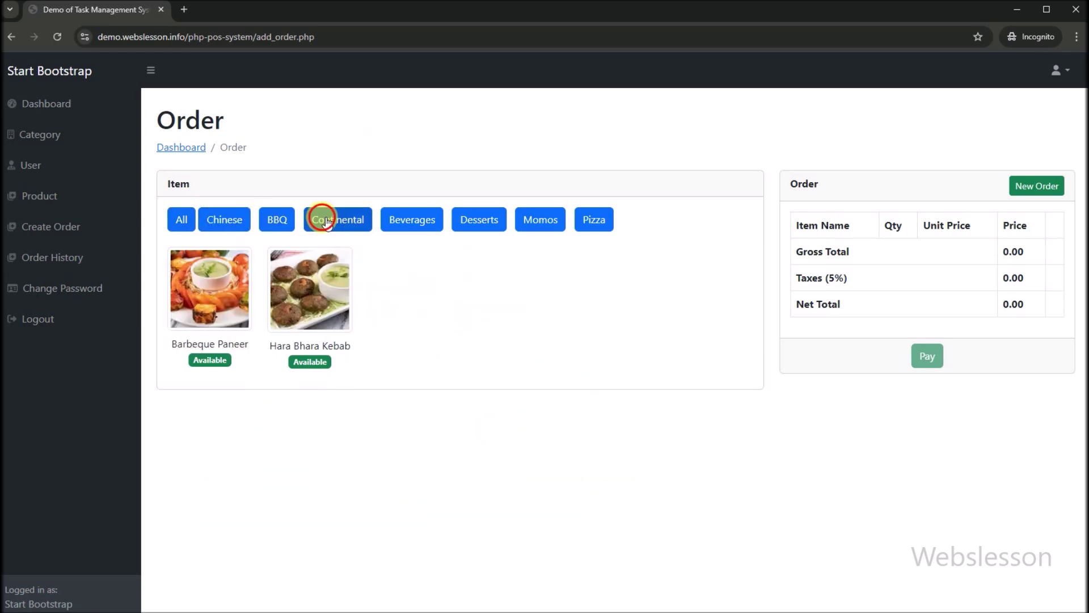
{"action": "left_click", "coordinate": [347, 223]}
{"action": "left_click", "coordinate": [181, 226]}
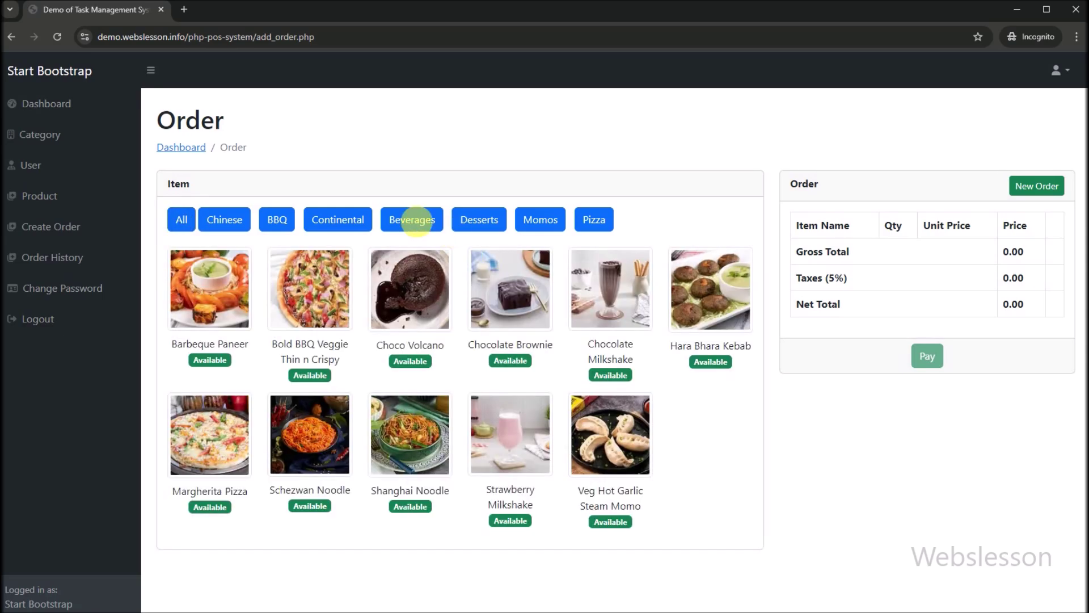
{"action": "left_click", "coordinate": [416, 220]}
{"action": "left_click", "coordinate": [489, 221]}
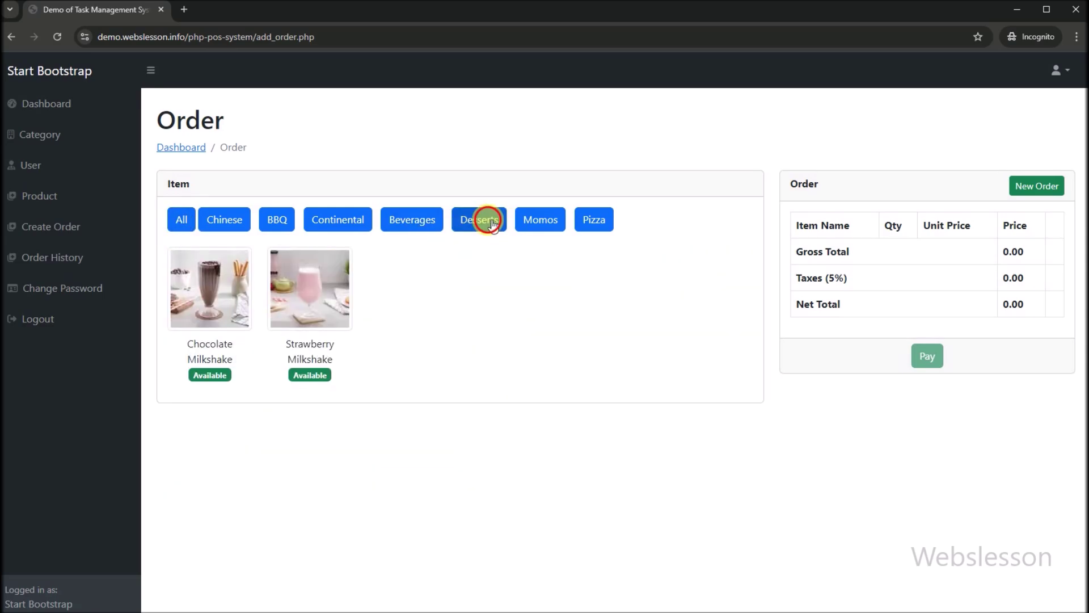
{"action": "left_click", "coordinate": [546, 222]}
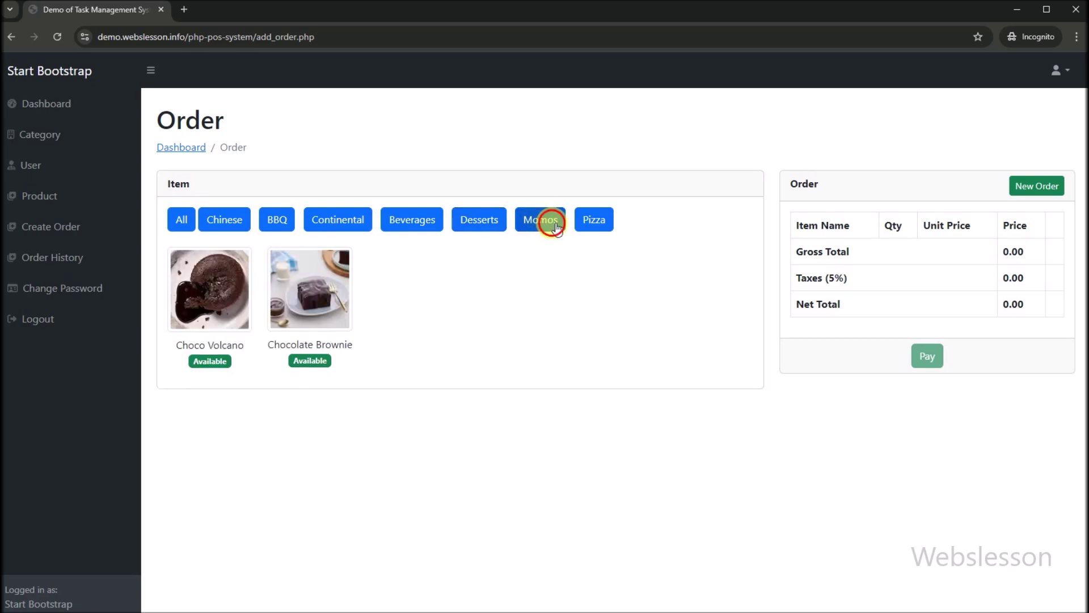
{"action": "left_click", "coordinate": [594, 221]}
{"action": "left_click", "coordinate": [183, 223]}
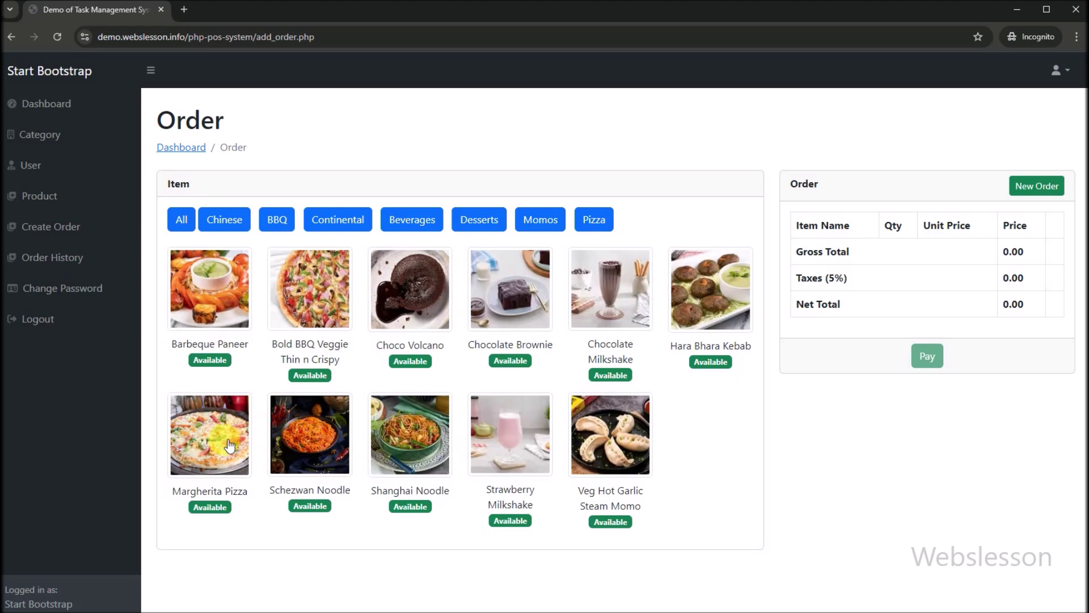
- Order Margherita Pizza, Schezwan Noodle, Strawberry Milkshake and Veg Hot Garlic Steam Momo, removing a Chocolate Milkshake
{"action": "left_click", "coordinate": [230, 445]}
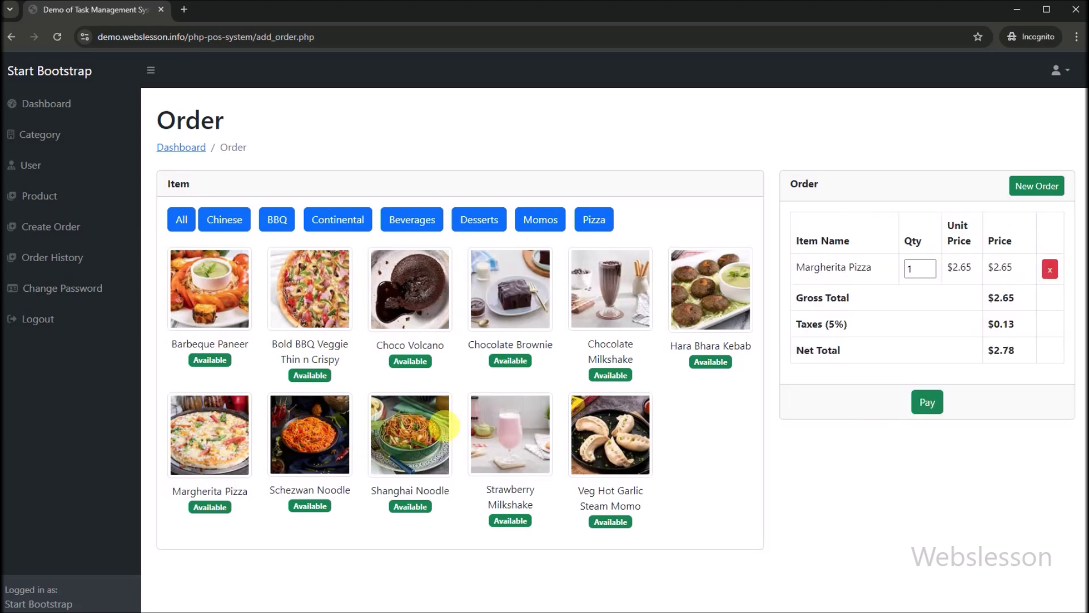
{"action": "left_click", "coordinate": [317, 445]}
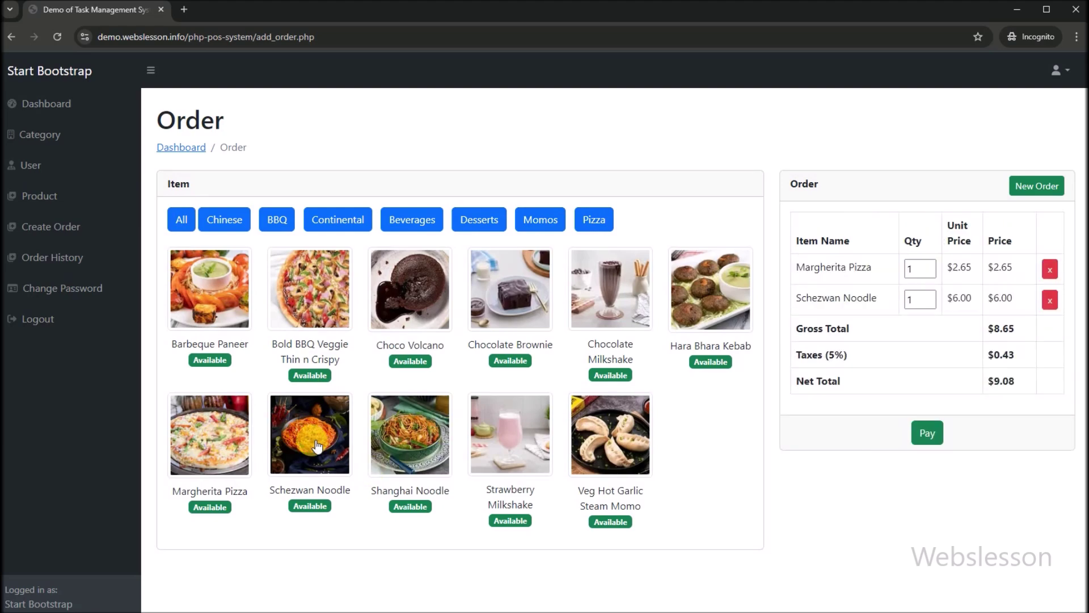
{"action": "left_click", "coordinate": [520, 435]}
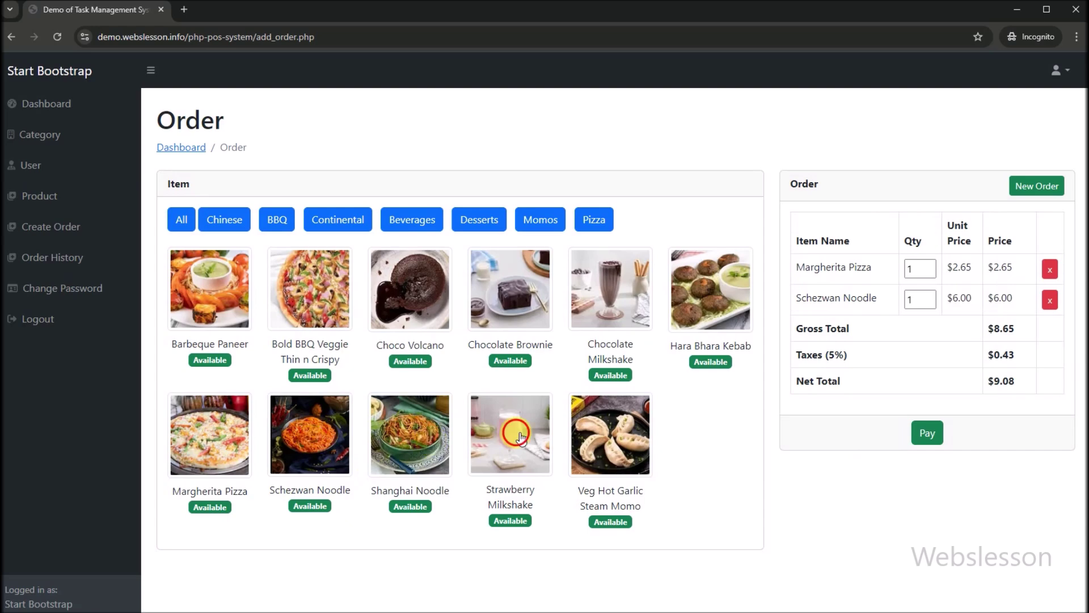
{"action": "left_click", "coordinate": [618, 425]}
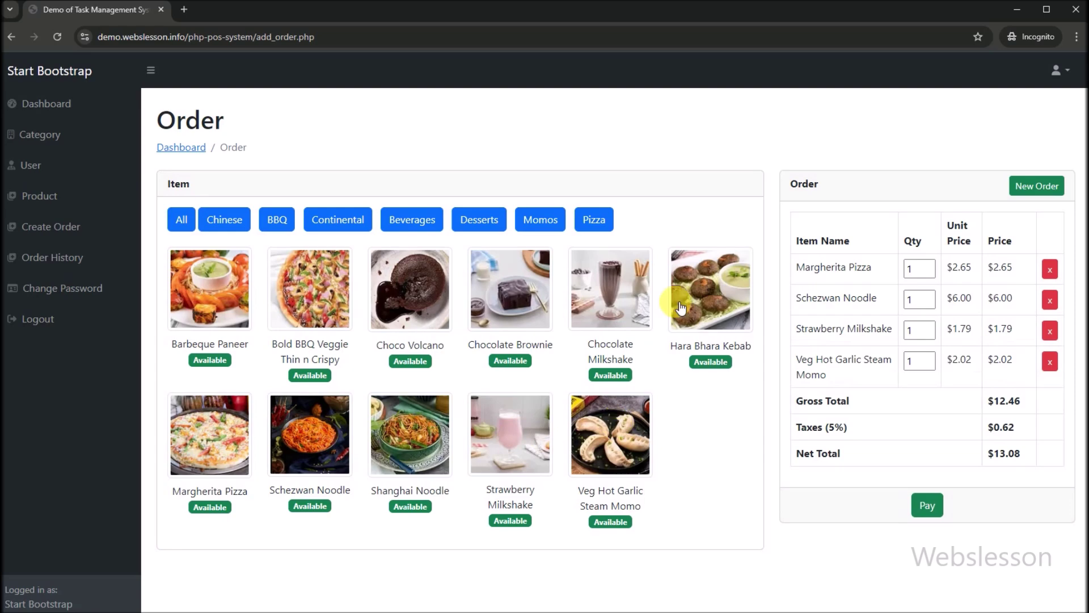
{"action": "left_click", "coordinate": [627, 292]}
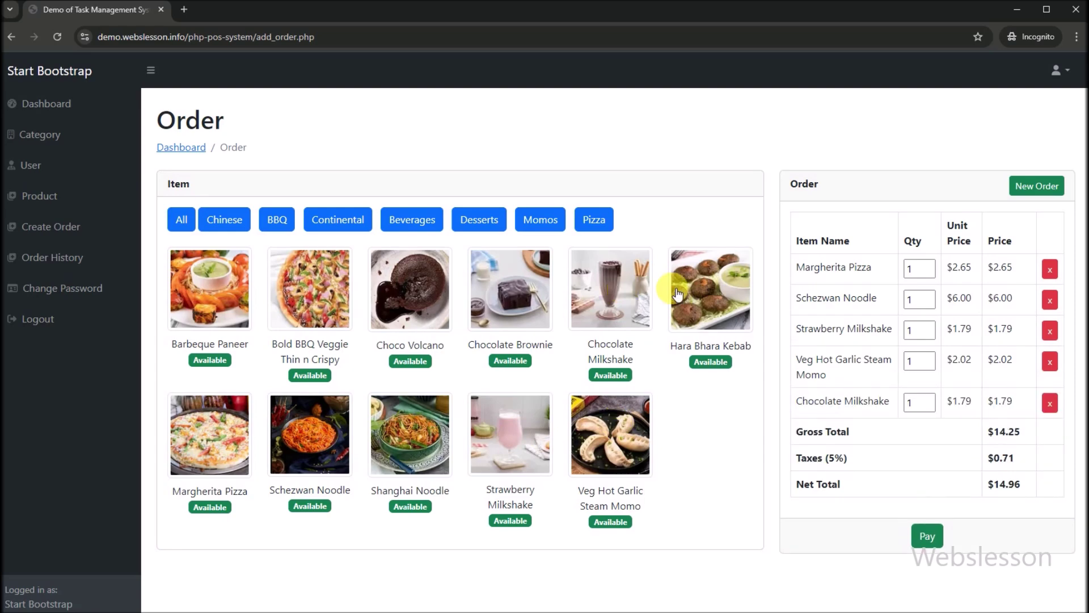
{"action": "left_click", "coordinate": [1051, 404]}
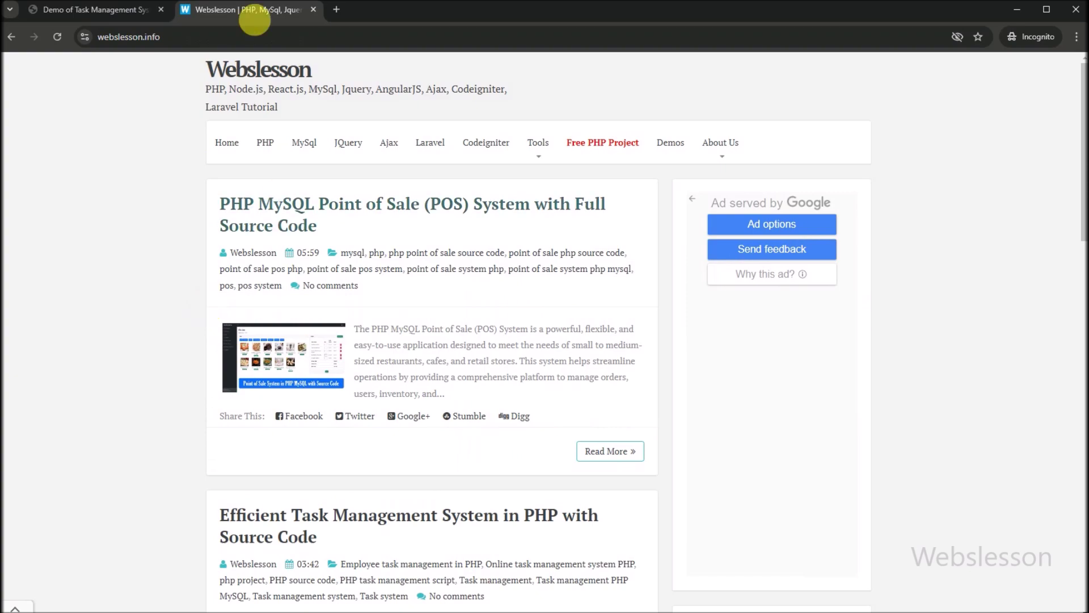
- Open webslesson.info in a new tab, dismiss the full-page ad, and go to Free PHP Project
{"action": "left_click", "coordinate": [244, 40]}
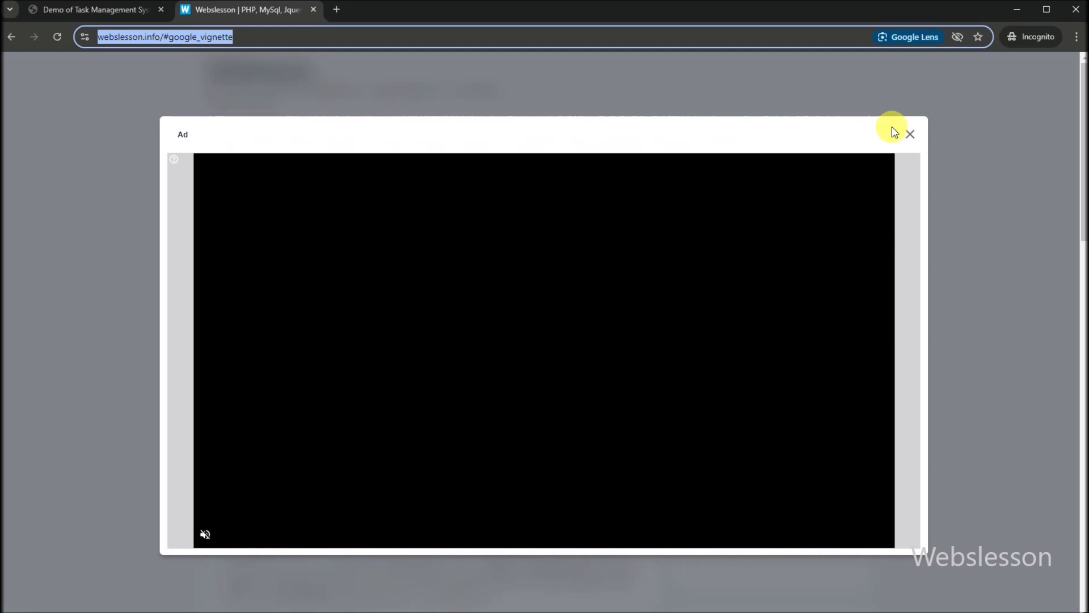
{"action": "left_click", "coordinate": [910, 132]}
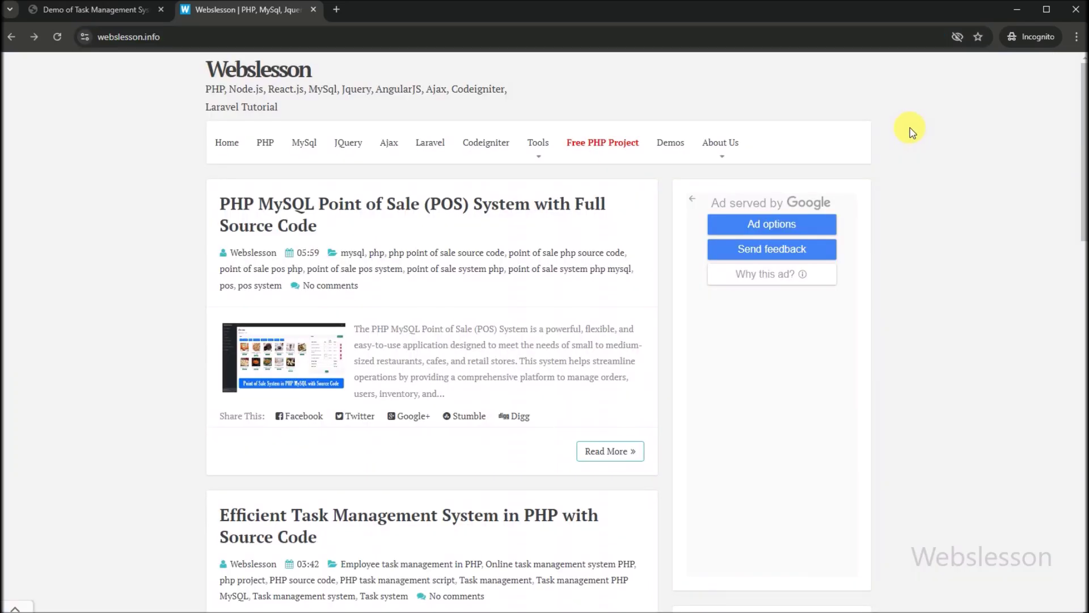
{"action": "left_click", "coordinate": [754, 371]}
{"action": "left_click", "coordinate": [601, 146]}
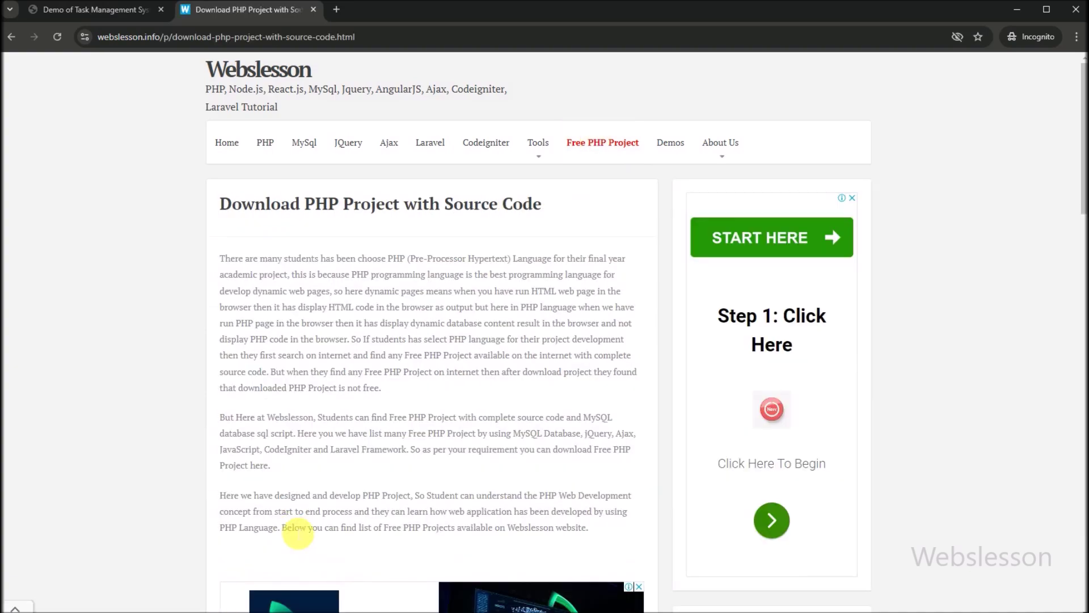
- Open project item 1, the PHP MySQL POS System article, from the Download PHP Project list
{"action": "scroll", "coordinate": [534, 313], "scroll_direction": "down", "scroll_amount": 2}
{"action": "scroll", "coordinate": [534, 315], "scroll_direction": "down", "scroll_amount": 20}
{"action": "scroll", "coordinate": [534, 317], "scroll_direction": "up", "scroll_amount": 14}
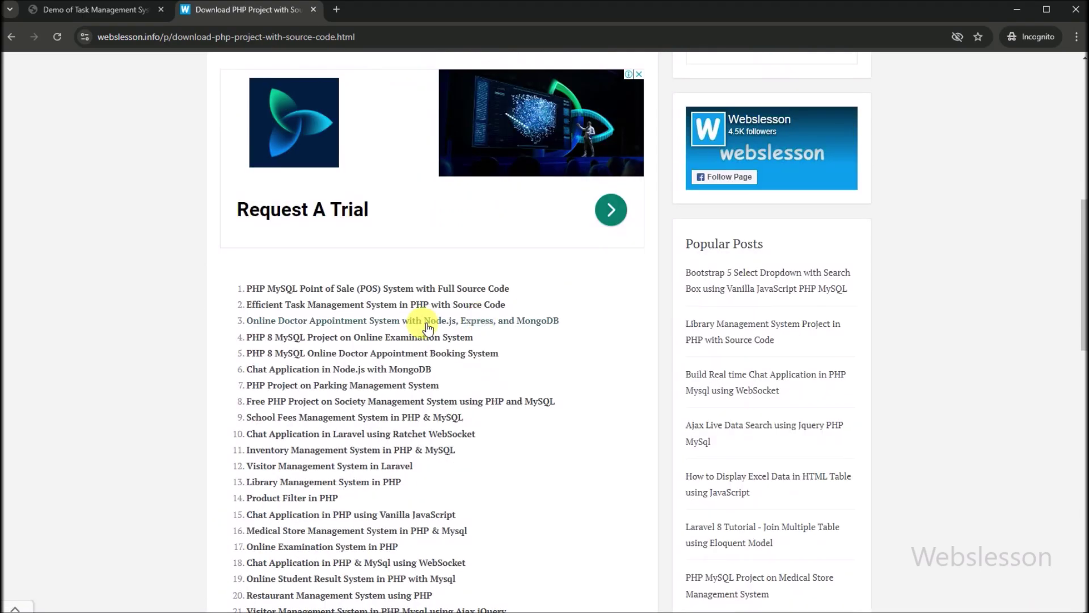
{"action": "left_click", "coordinate": [527, 292]}
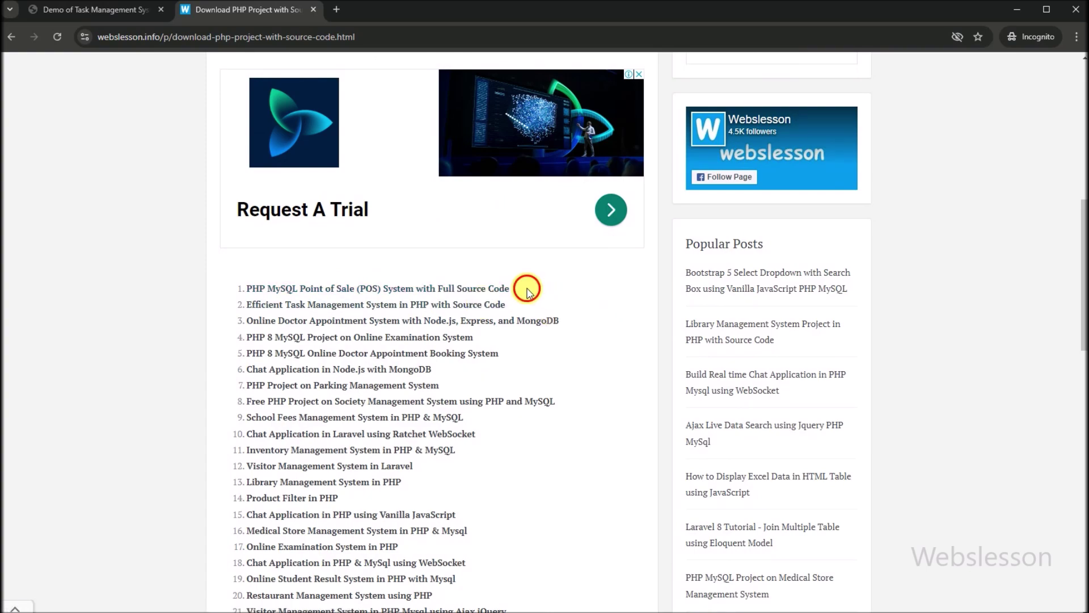
{"action": "triple_click", "coordinate": [237, 293]}
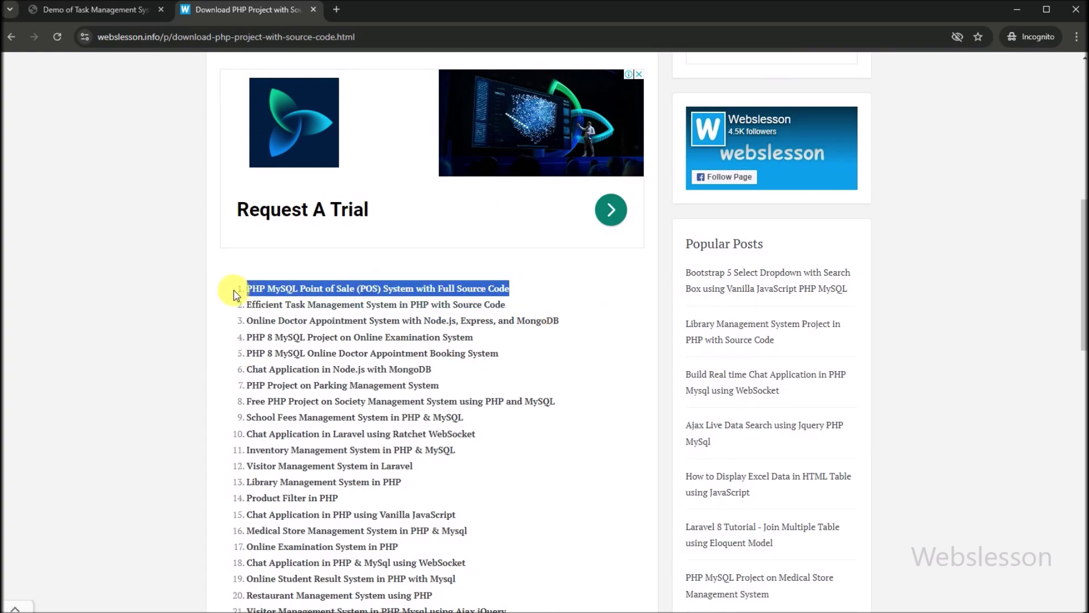
{"action": "left_click", "coordinate": [574, 289]}
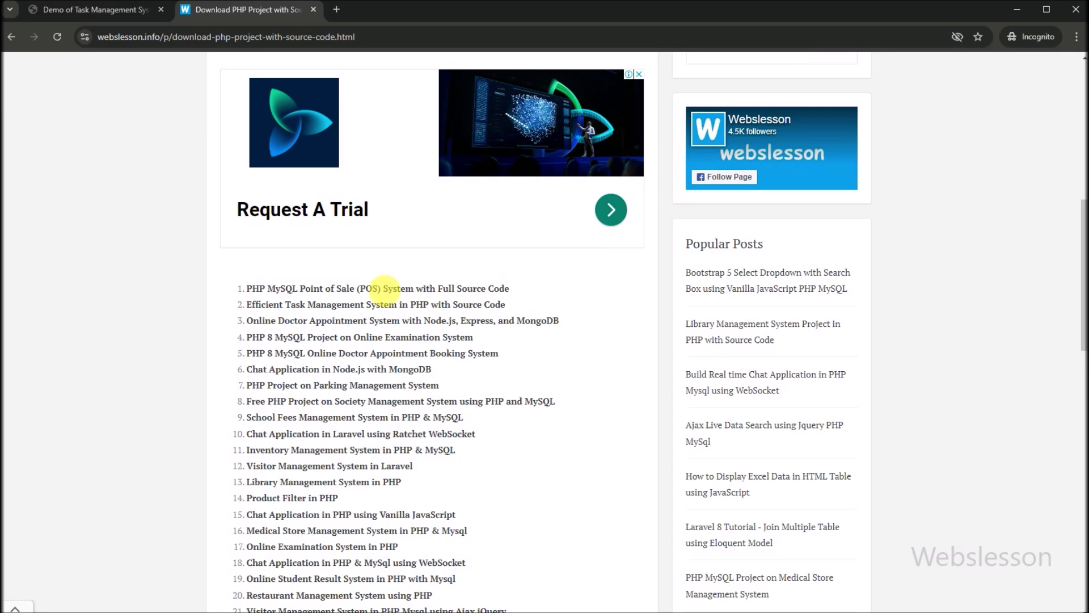
{"action": "left_click", "coordinate": [383, 291]}
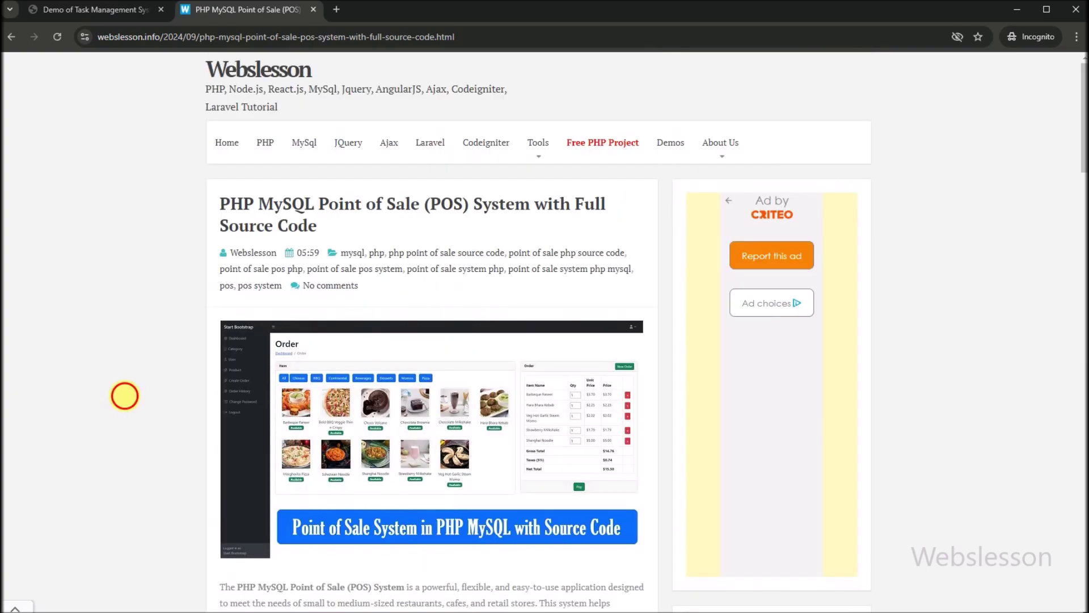
- Read through the POS article's Key Features list and follow the Get Source Code link
{"action": "scroll", "coordinate": [134, 398], "scroll_direction": "down", "scroll_amount": 5}
{"action": "scroll", "coordinate": [134, 398], "scroll_direction": "down", "scroll_amount": 1}
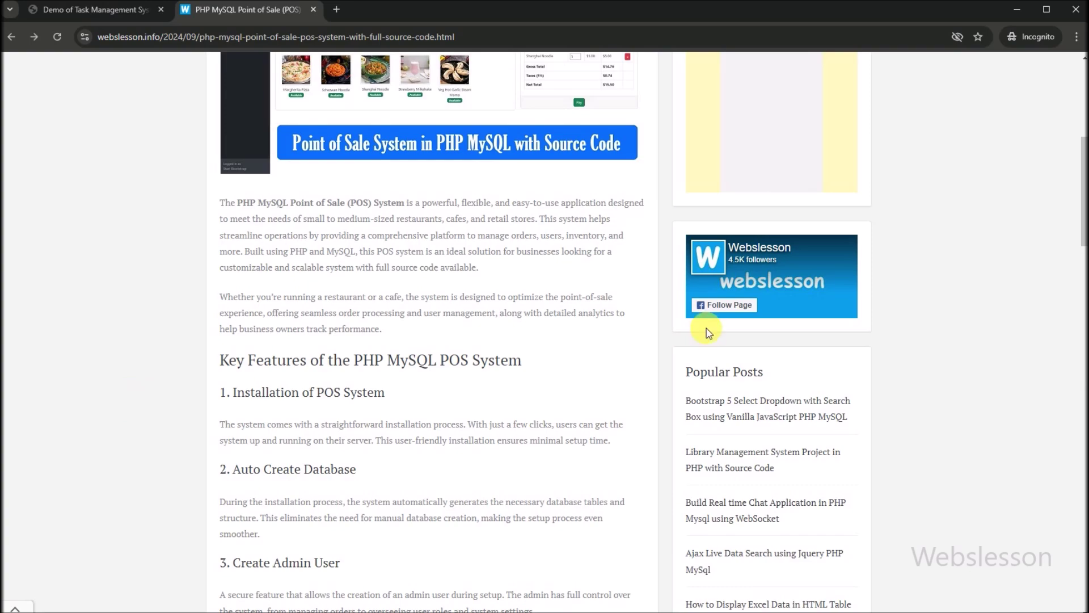
{"action": "scroll", "coordinate": [546, 309], "scroll_direction": "down", "scroll_amount": 1}
{"action": "scroll", "coordinate": [546, 309], "scroll_direction": "down", "scroll_amount": 9}
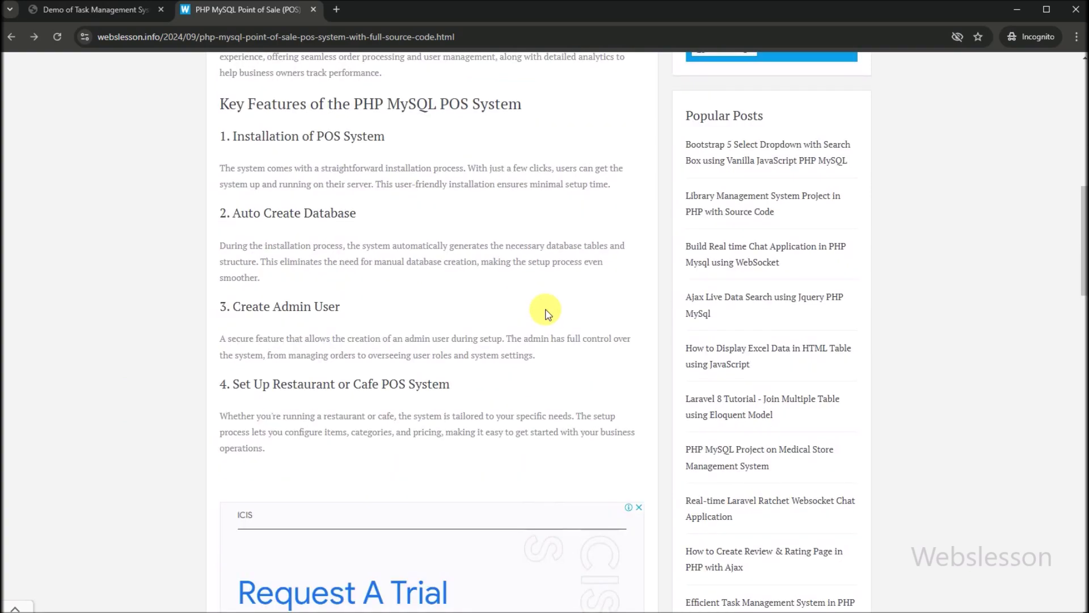
{"action": "scroll", "coordinate": [545, 308], "scroll_direction": "down", "scroll_amount": 8}
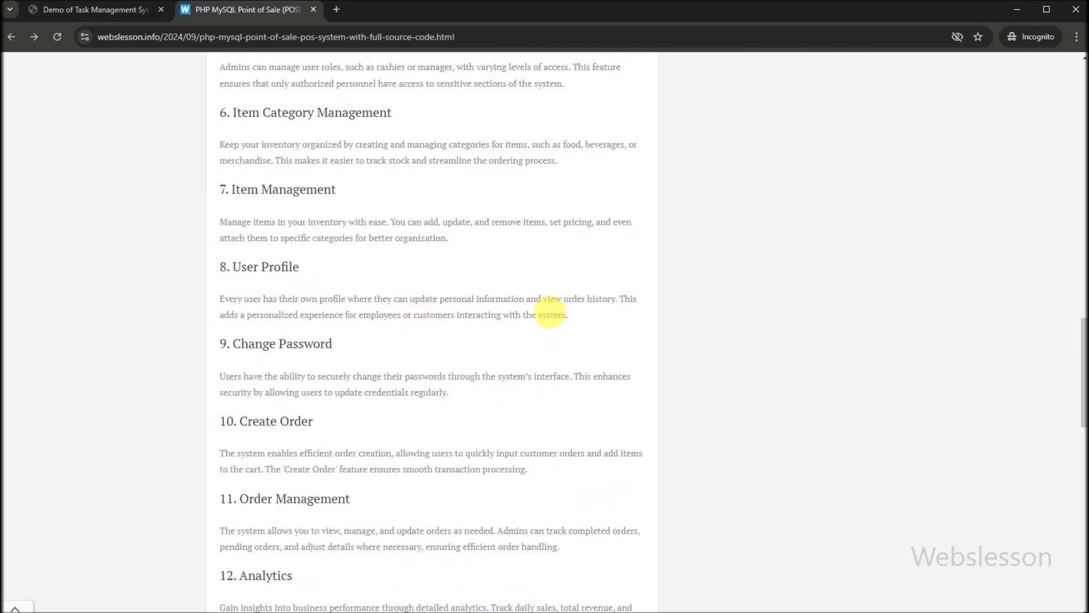
{"action": "scroll", "coordinate": [545, 309], "scroll_direction": "down", "scroll_amount": 10}
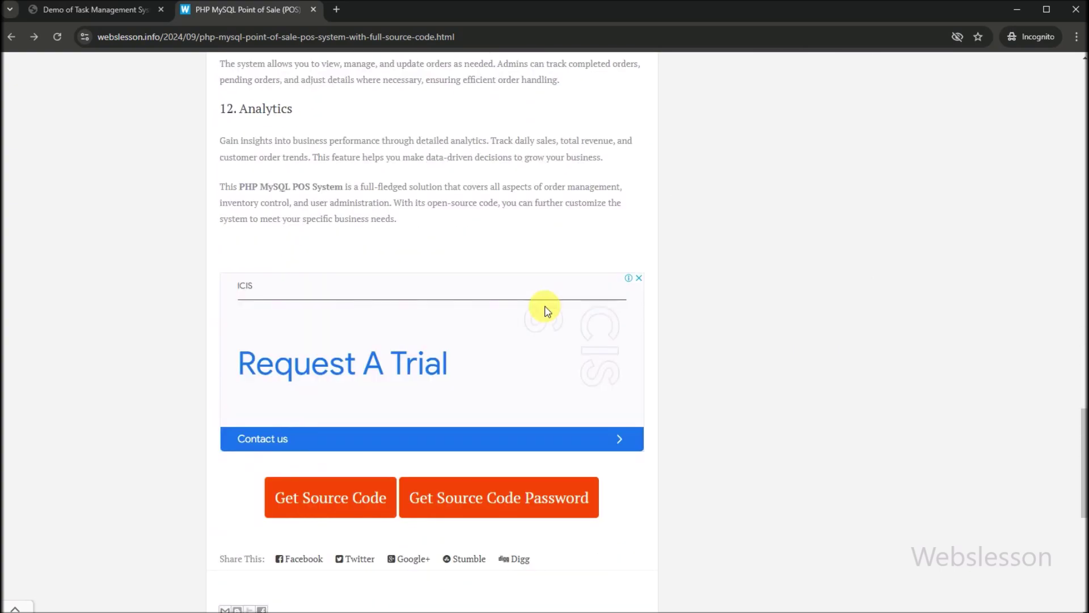
{"action": "scroll", "coordinate": [547, 310], "scroll_direction": "up", "scroll_amount": 4}
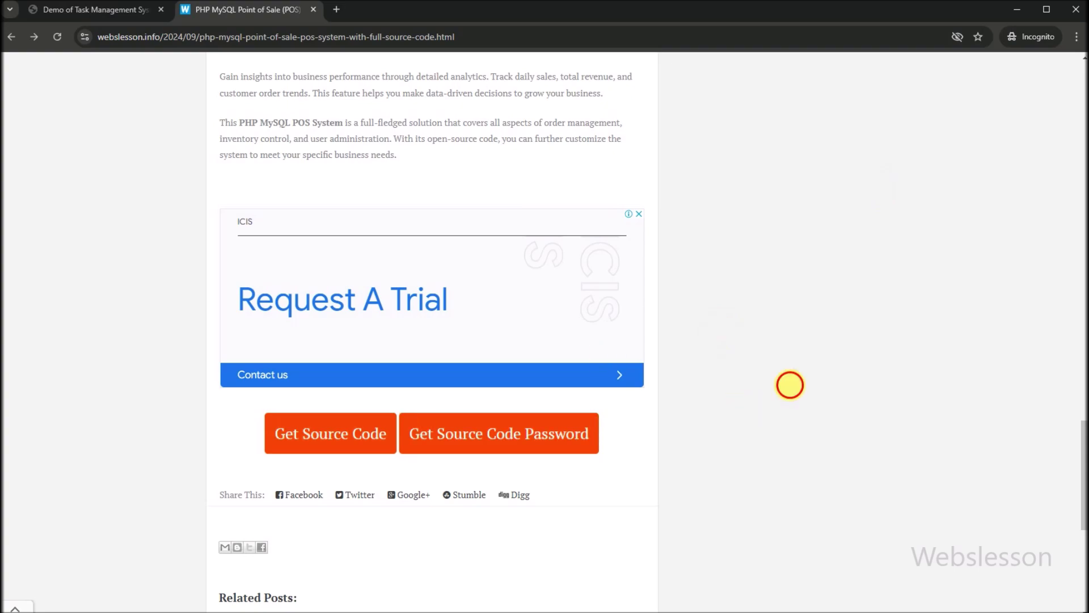
{"action": "left_click", "coordinate": [334, 434]}
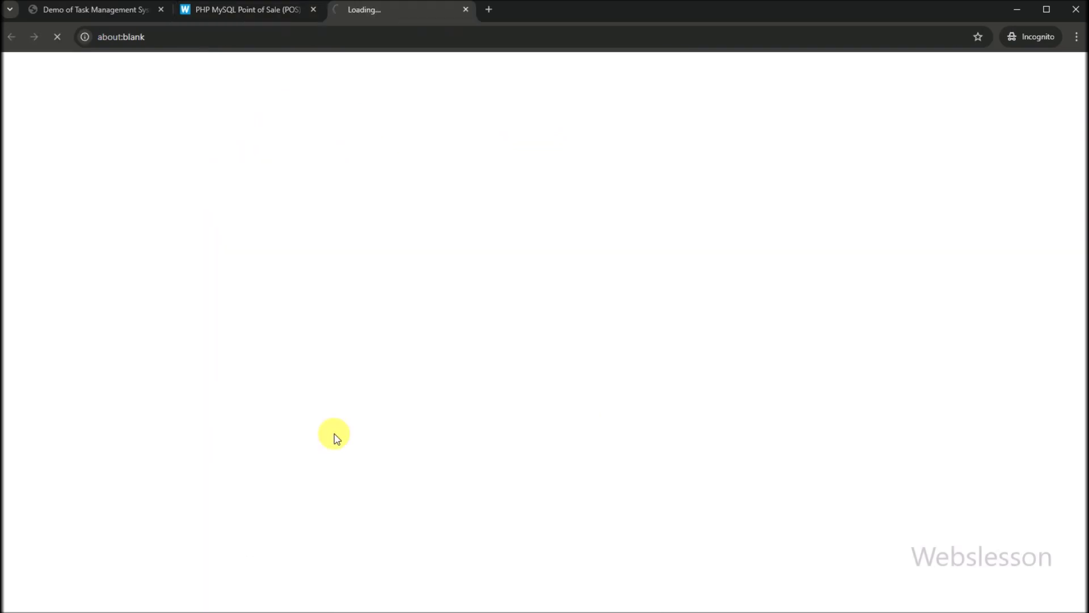
- Submit an e-mail address on the source code form and choose the Rar file download
{"action": "scroll", "coordinate": [195, 431], "scroll_direction": "up", "scroll_amount": 2}
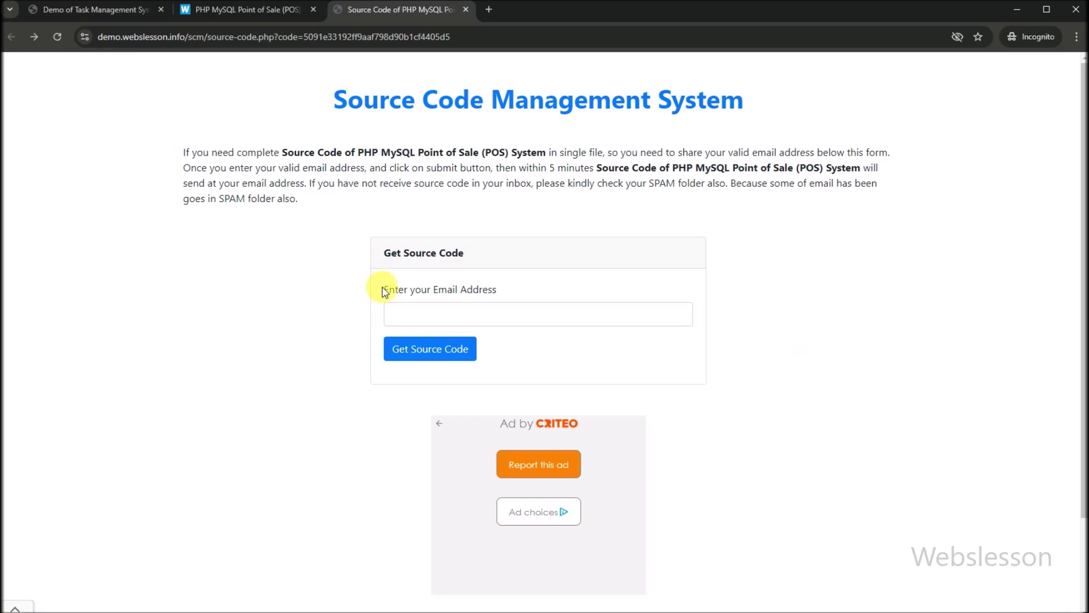
{"action": "left_click_drag", "start_coordinate": [383, 291], "coordinate": [518, 296]}
{"action": "left_click", "coordinate": [830, 373]}
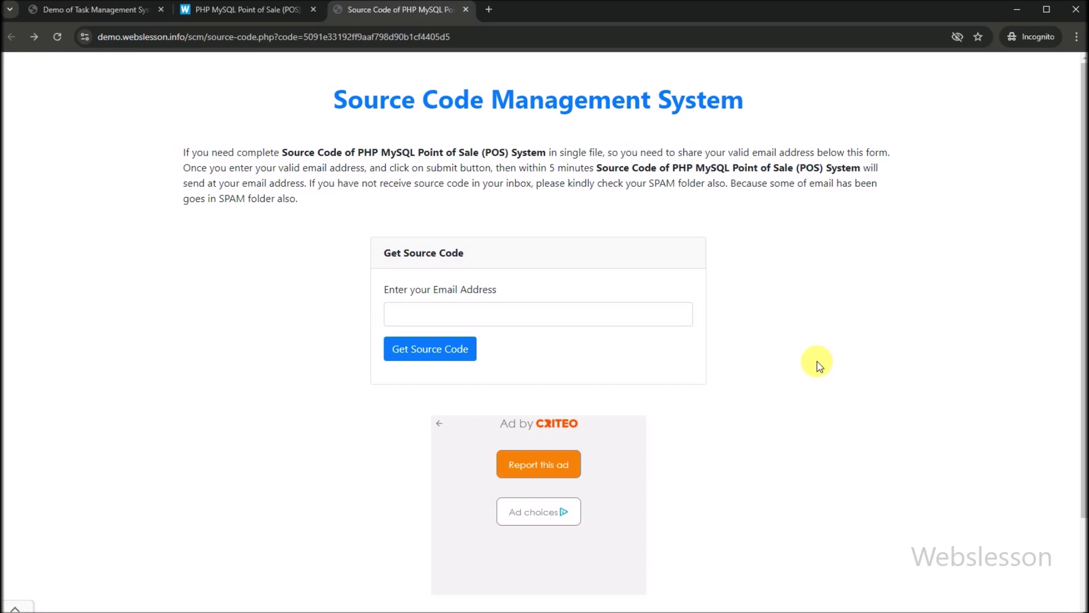
{"action": "left_click", "coordinate": [646, 321]}
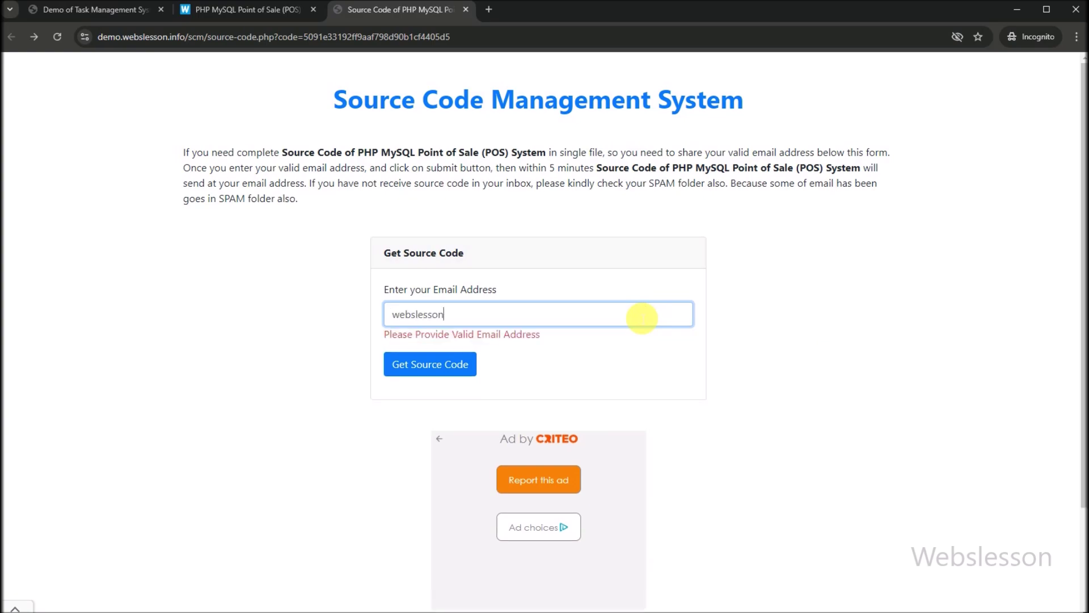
{"action": "left_click", "coordinate": [463, 349]}
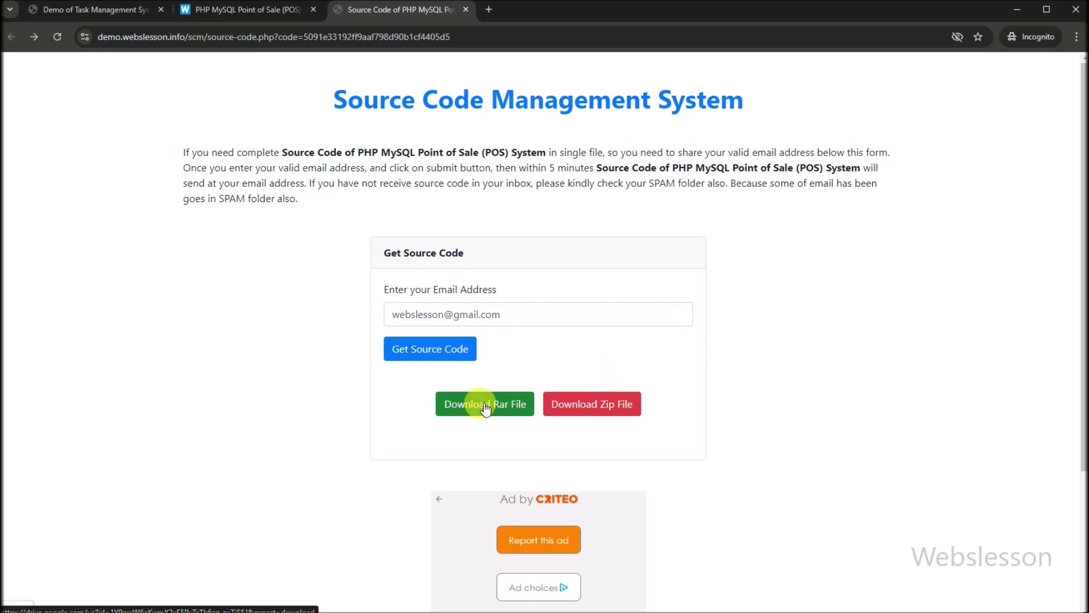
{"action": "left_click", "coordinate": [492, 404]}
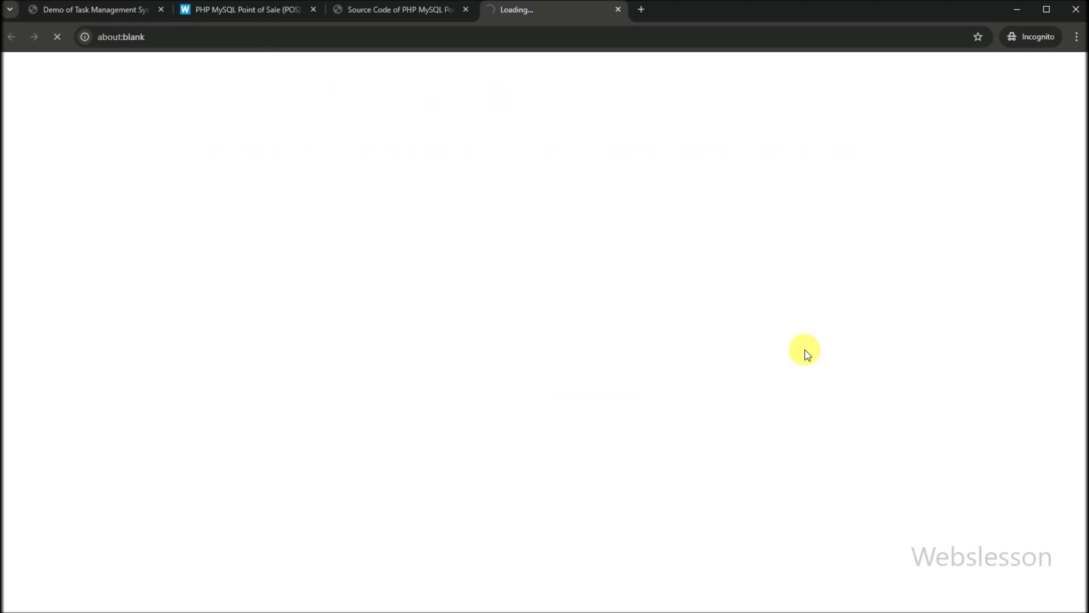
- Save pos_system.rar (3.9 MB) to Downloads despite the warning and confirm it finished
{"action": "left_click", "coordinate": [452, 162]}
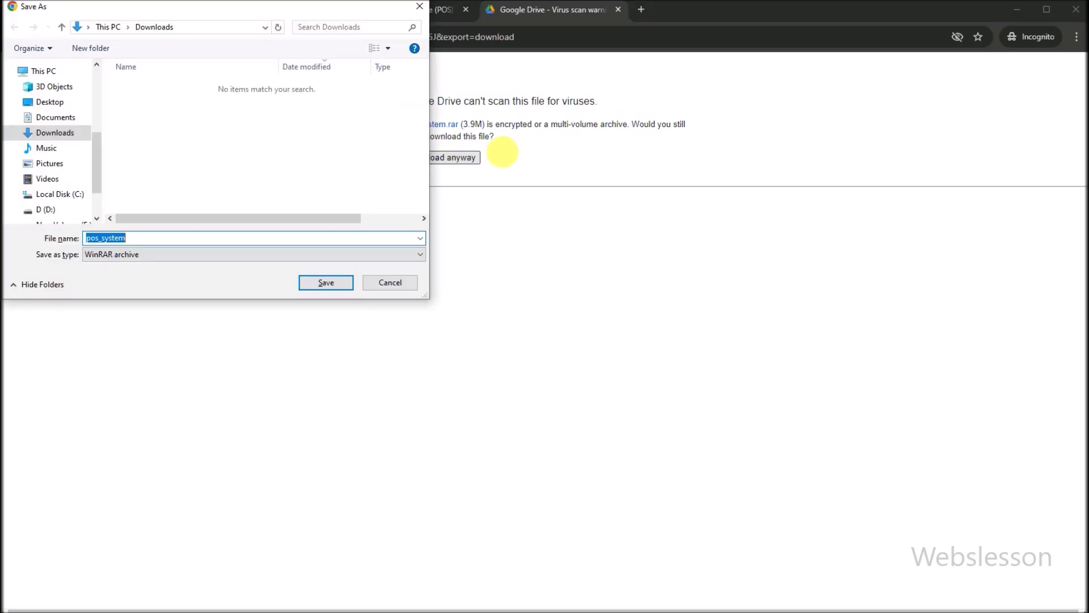
{"action": "left_click", "coordinate": [339, 283]}
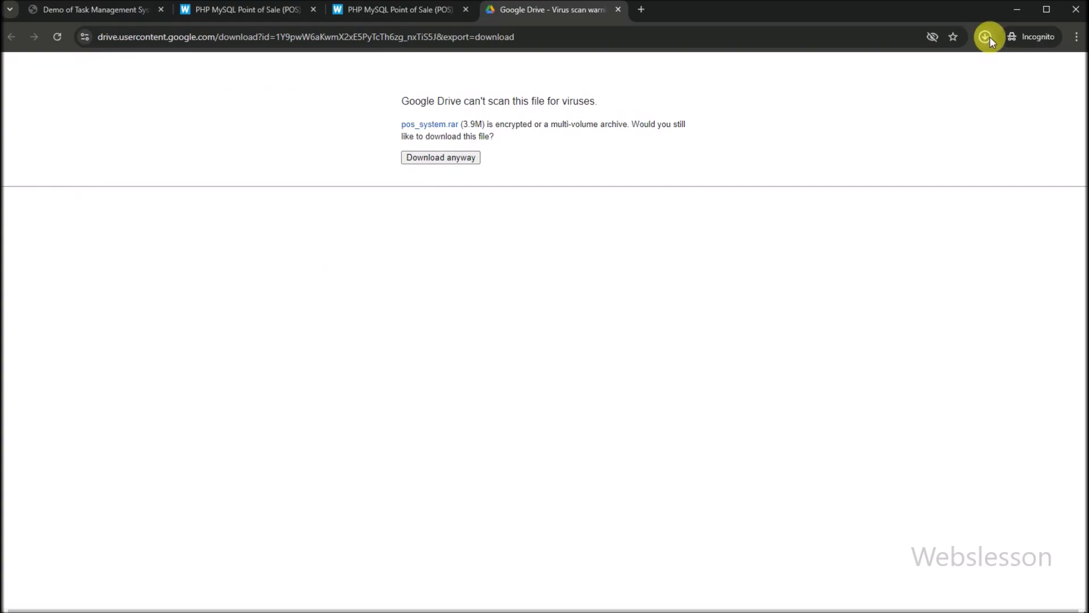
{"action": "left_click", "coordinate": [987, 36]}
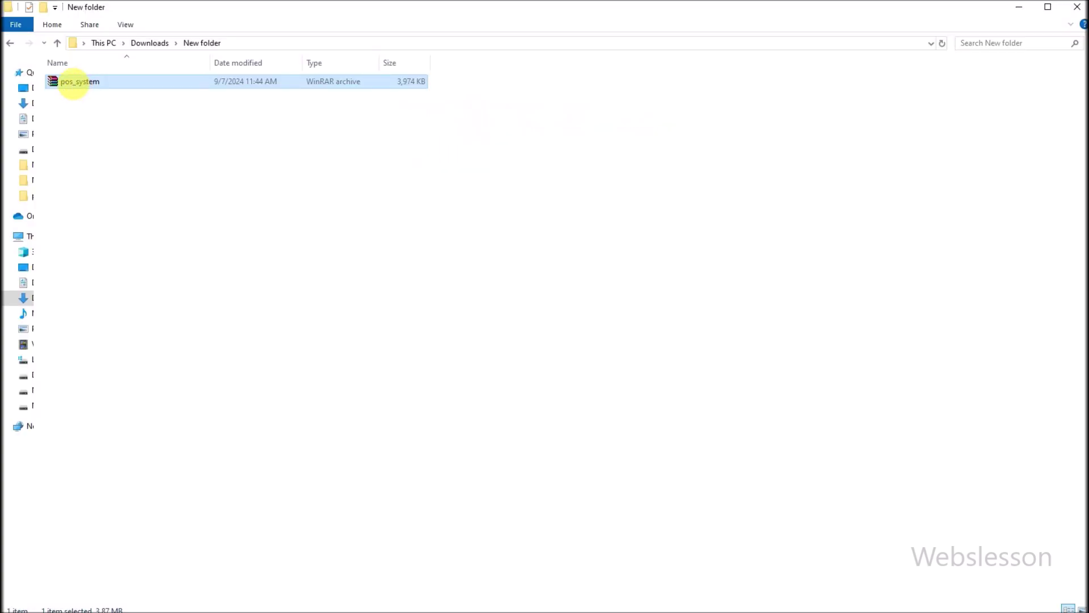
- Run Extract Here on the pos_system archive, which prompts for a password
{"action": "right_click", "coordinate": [86, 84]}
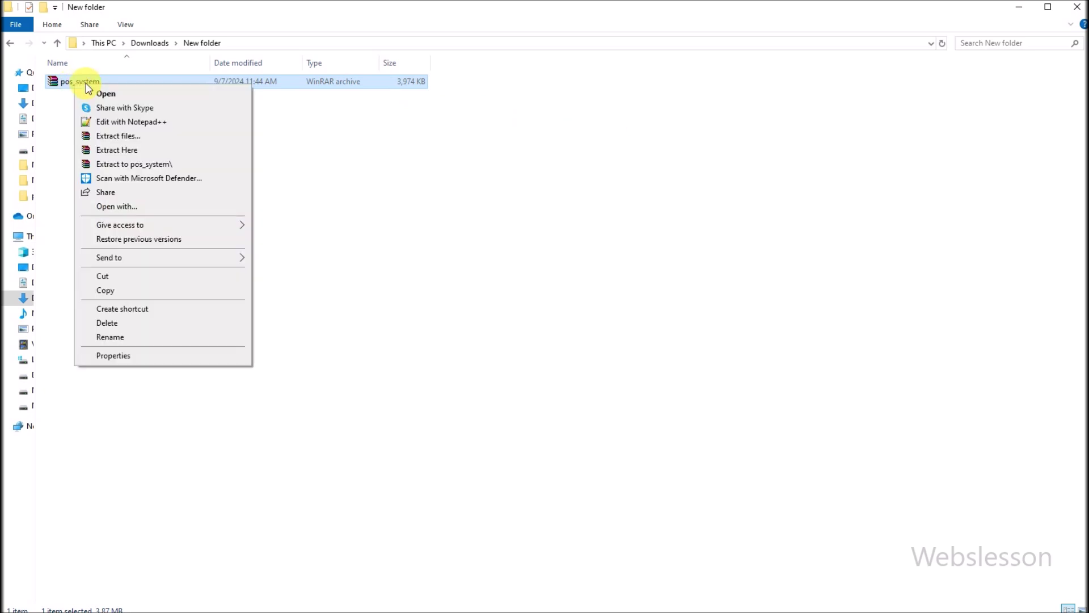
{"action": "left_click", "coordinate": [126, 150]}
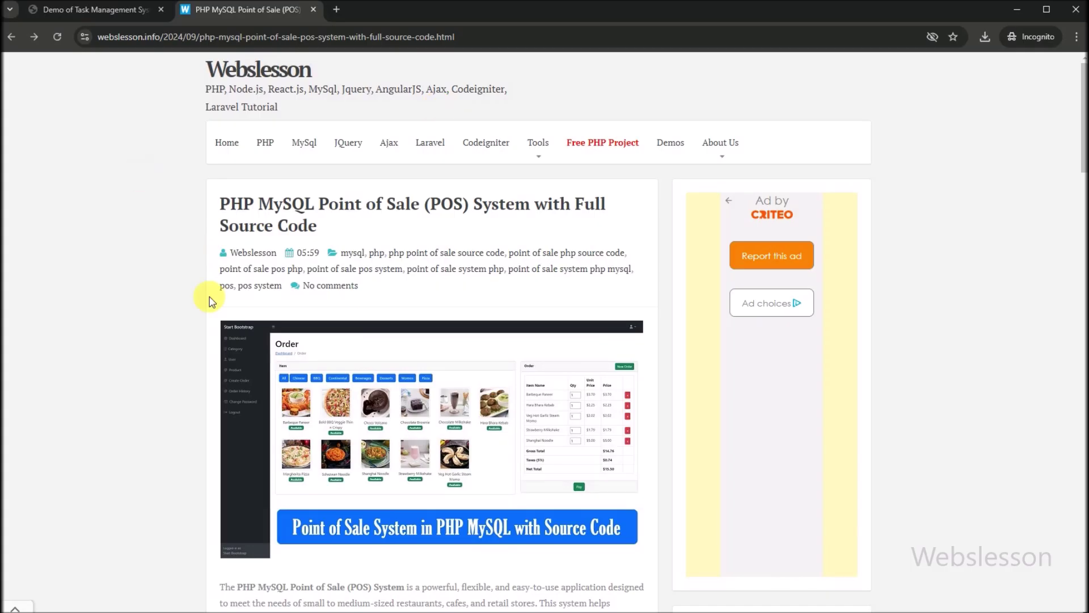
- Go to the Get Source Code Password page from the POS article
{"action": "scroll", "coordinate": [178, 297], "scroll_direction": "down", "scroll_amount": 6}
{"action": "scroll", "coordinate": [166, 294], "scroll_direction": "down", "scroll_amount": 17}
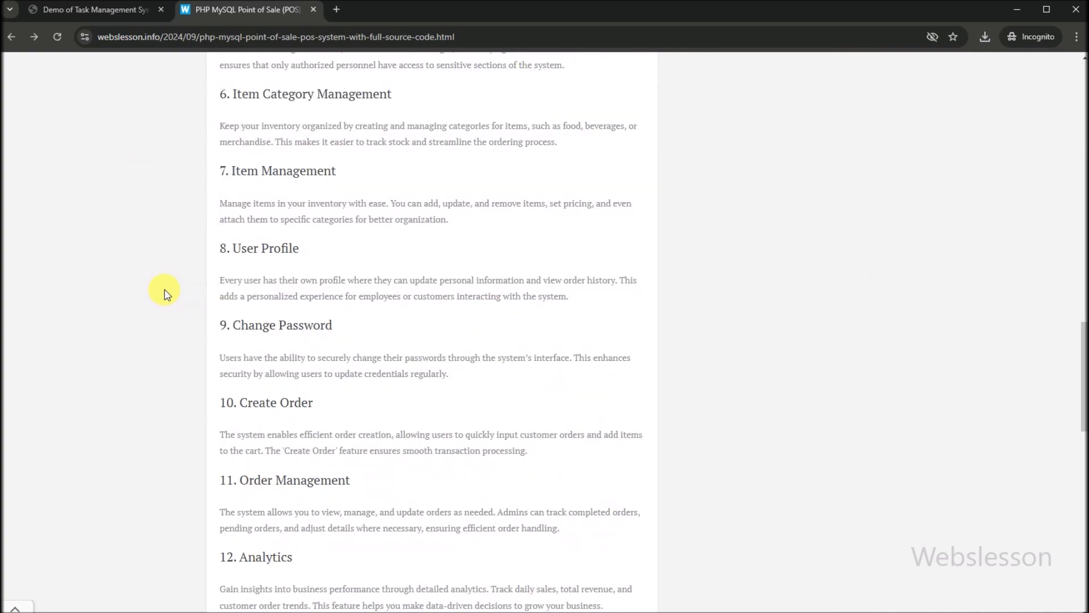
{"action": "scroll", "coordinate": [167, 293], "scroll_direction": "down", "scroll_amount": 5}
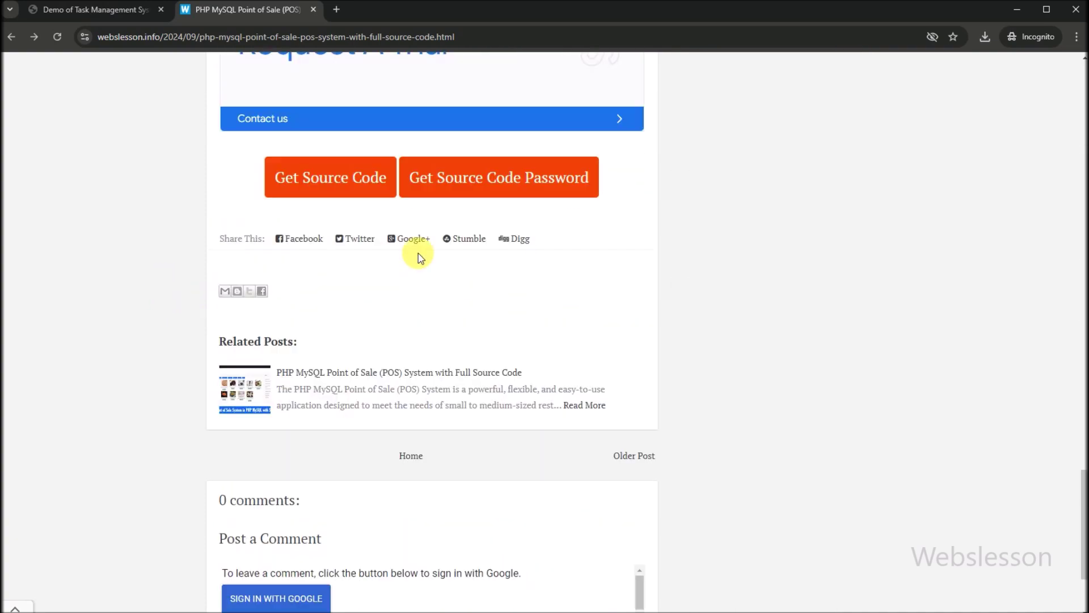
{"action": "scroll", "coordinate": [613, 267], "scroll_direction": "up", "scroll_amount": 1}
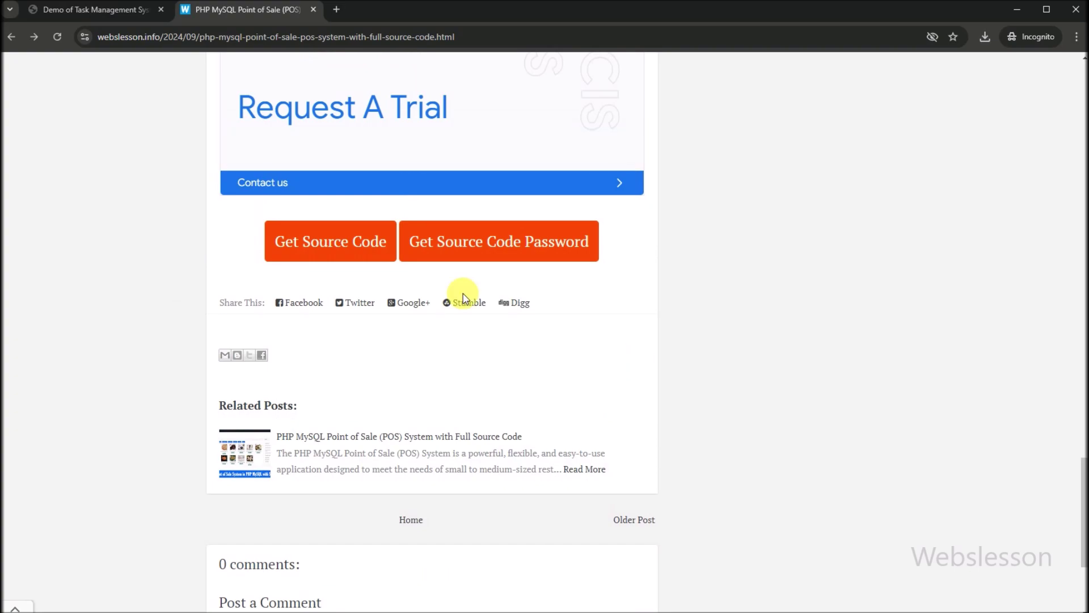
{"action": "left_click", "coordinate": [465, 249]}
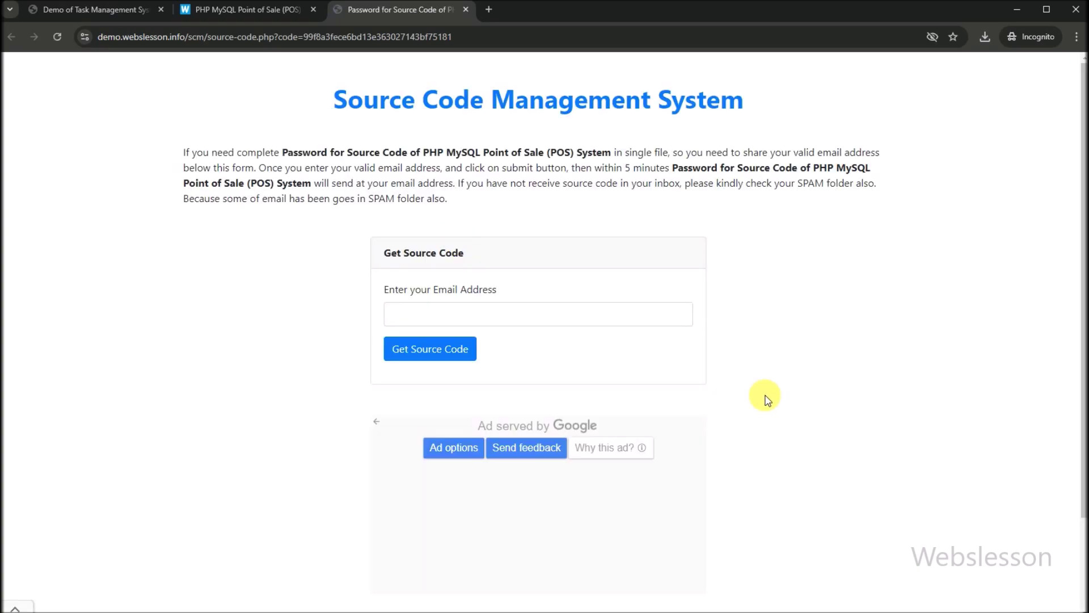
- Submit an e-mail address to reveal the archive password and select it for copying
{"action": "left_click", "coordinate": [454, 314]}
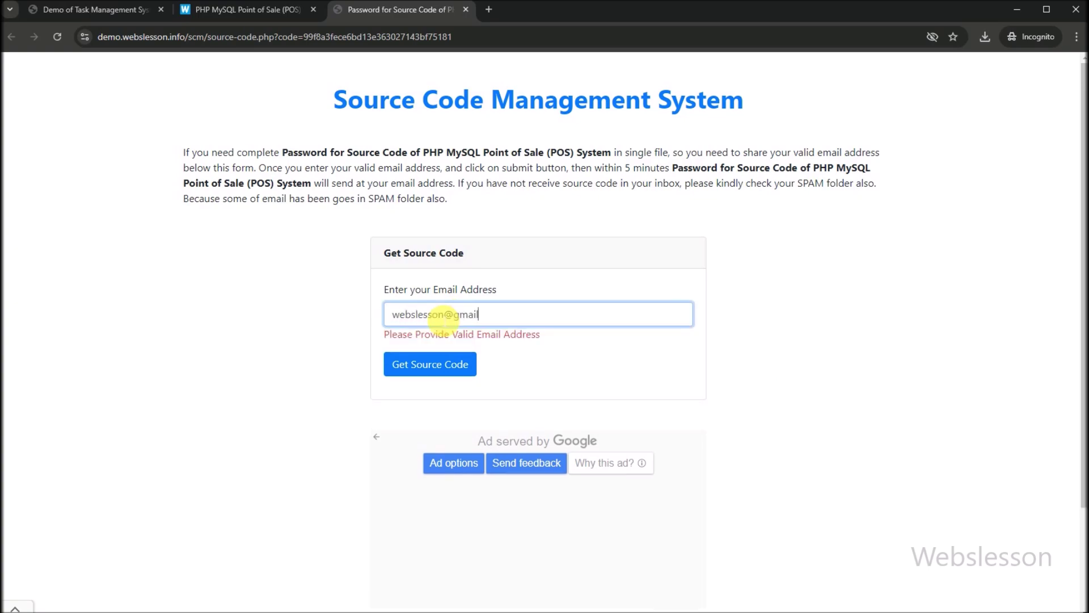
{"action": "left_click", "coordinate": [471, 357]}
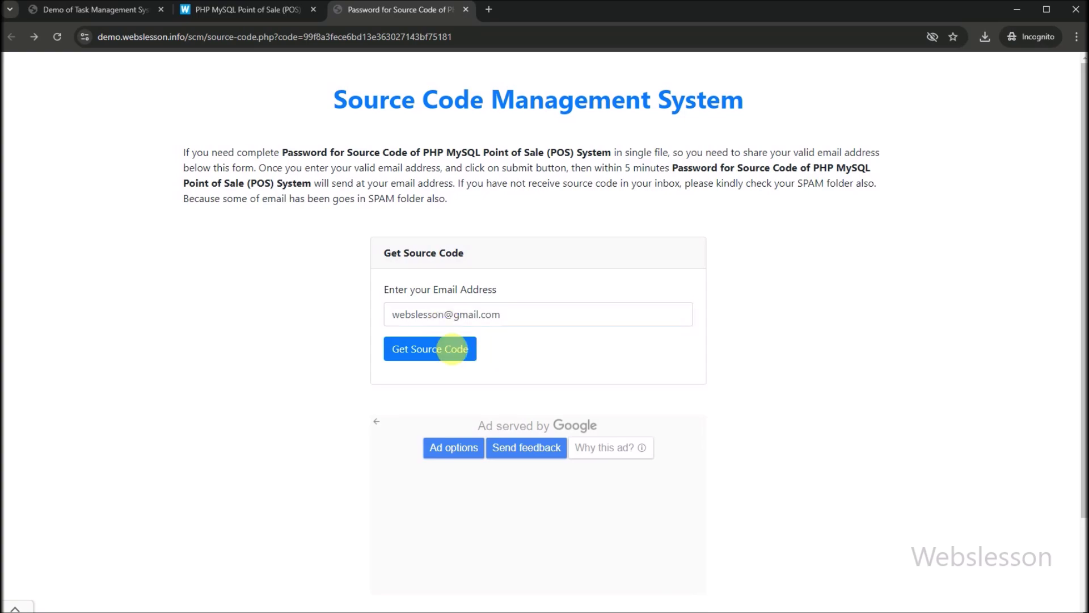
{"action": "left_click", "coordinate": [452, 349]}
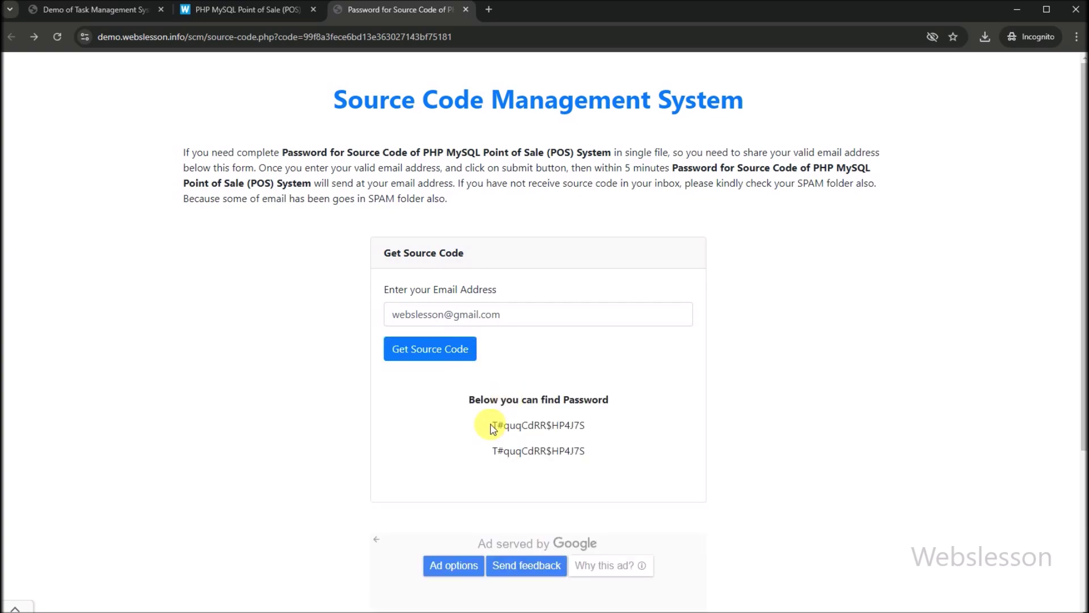
{"action": "triple_click", "coordinate": [602, 427]}
{"action": "key", "text": "ctrl+c"}
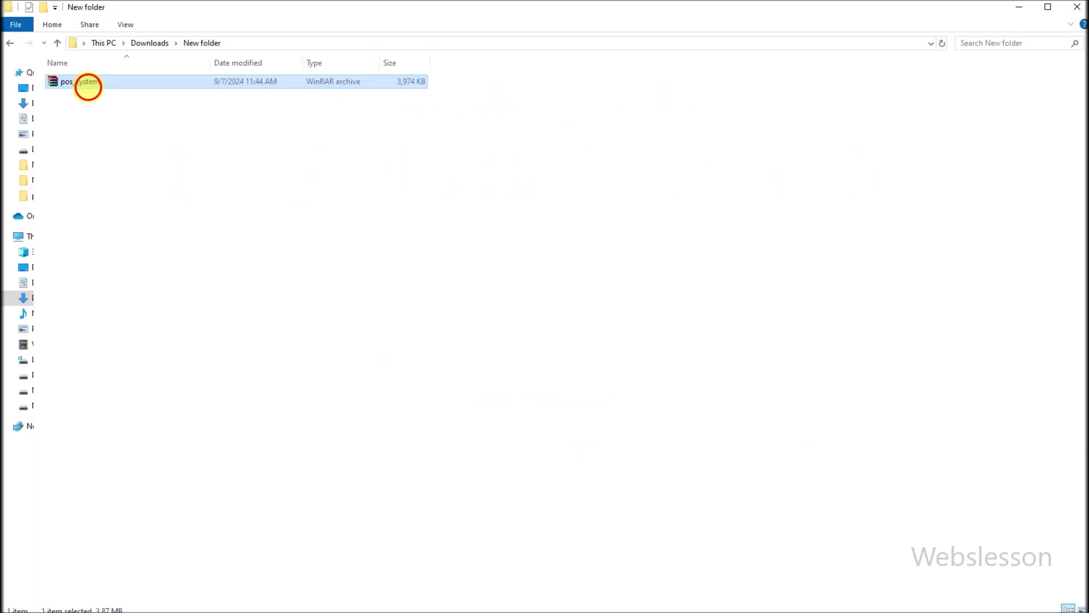
{"action": "double_click", "coordinate": [80, 81]}
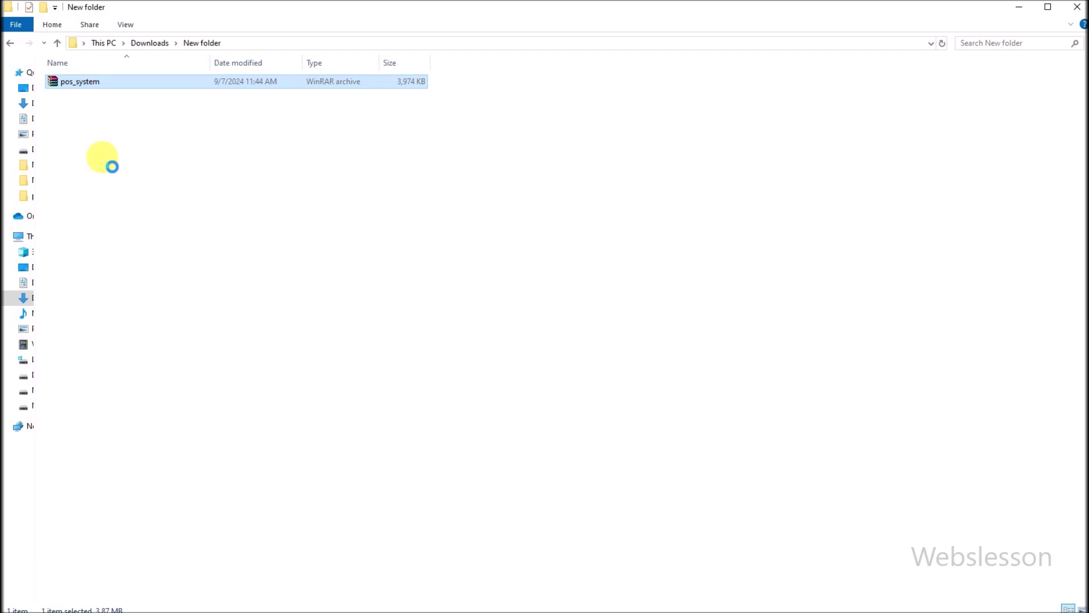
- Extract the pos_system archive here with the pasted password, creating a pos_system folder
{"action": "right_click", "coordinate": [82, 80]}
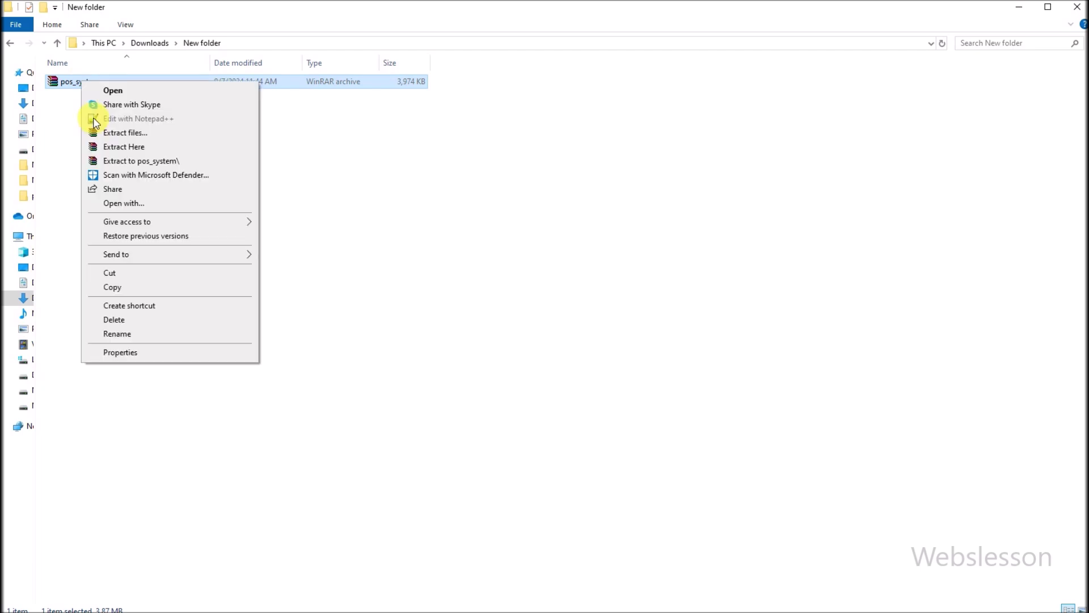
{"action": "left_click", "coordinate": [124, 147]}
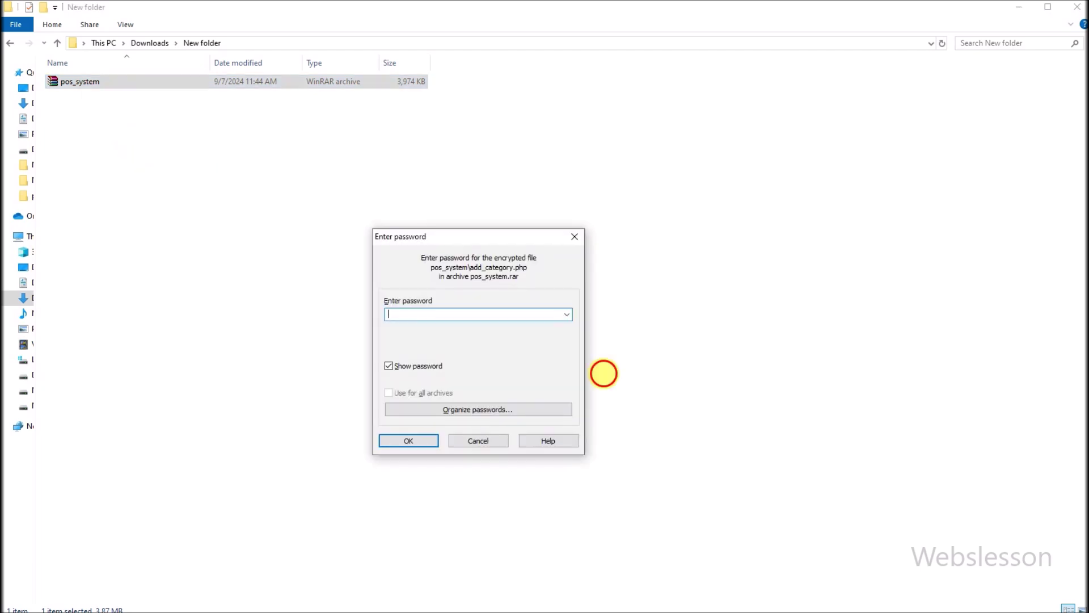
{"action": "key", "text": "ctrl+v"}
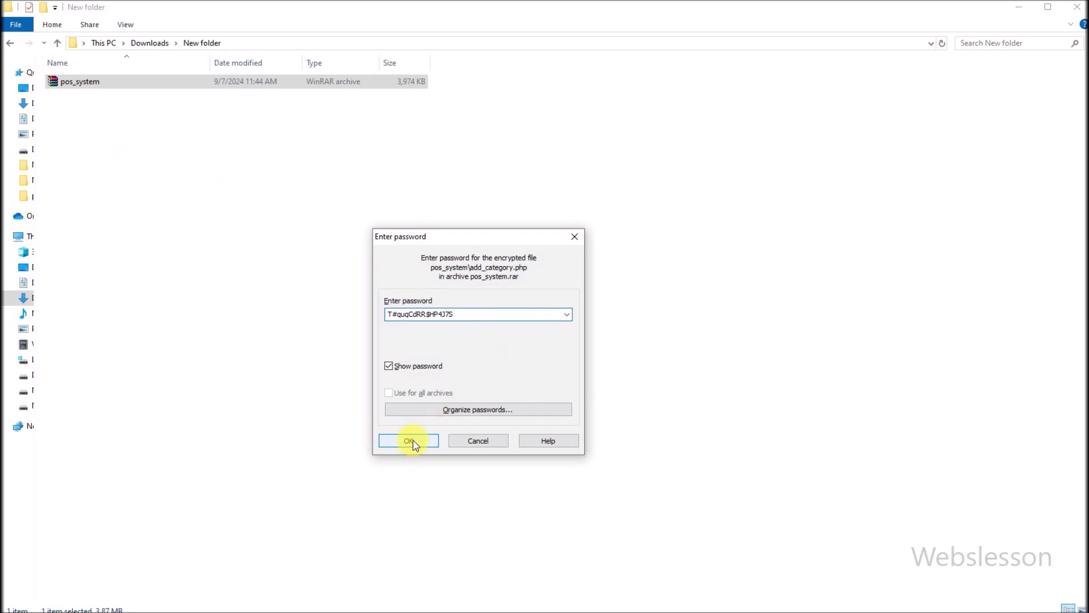
{"action": "left_click", "coordinate": [413, 444]}
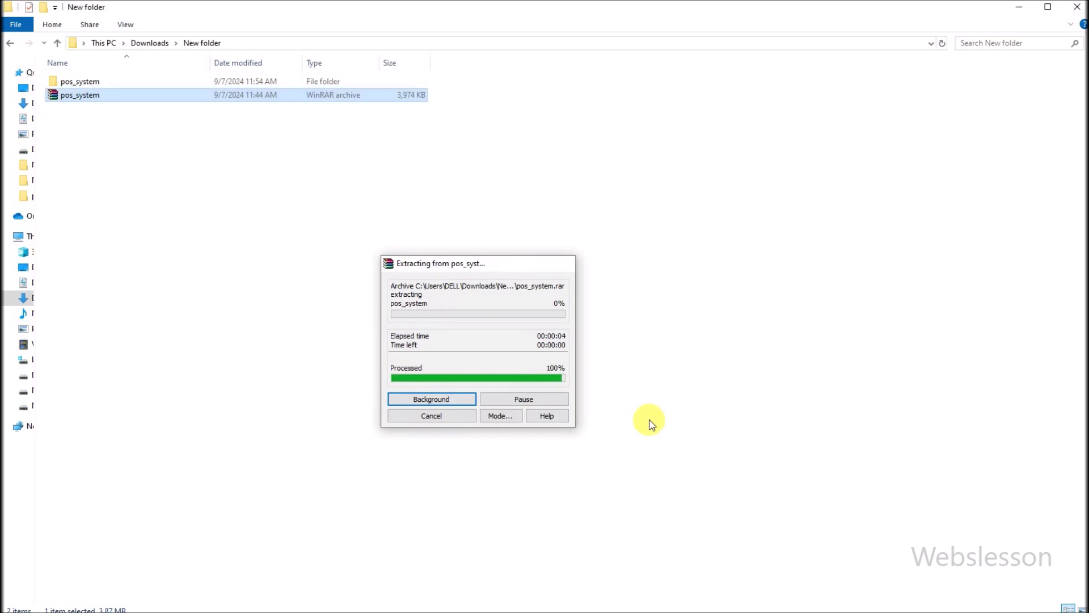
{"action": "left_click", "coordinate": [153, 83]}
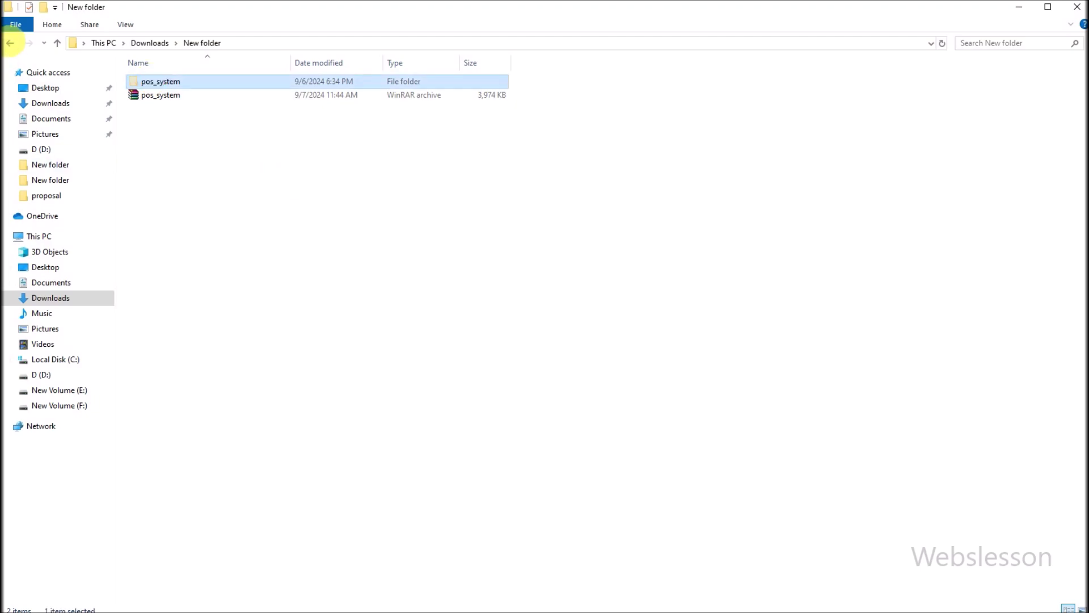
{"action": "left_click", "coordinate": [10, 43]}
- Paste the pos_system folder into D:\Apache24\htdocs\tutorial\test
{"action": "left_click", "coordinate": [10, 43]}
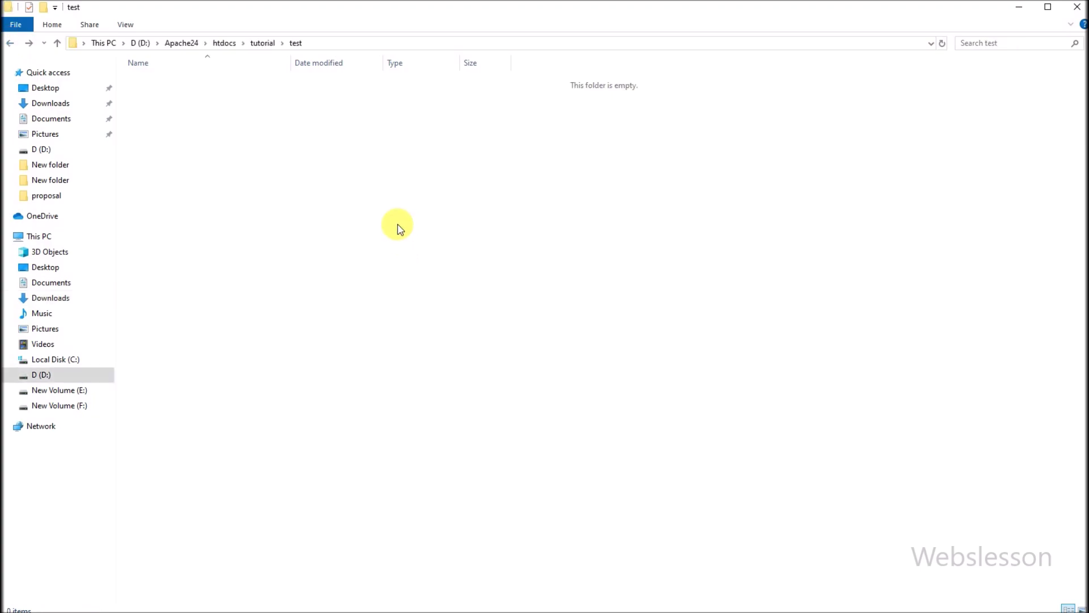
{"action": "key", "text": "ctrl+v"}
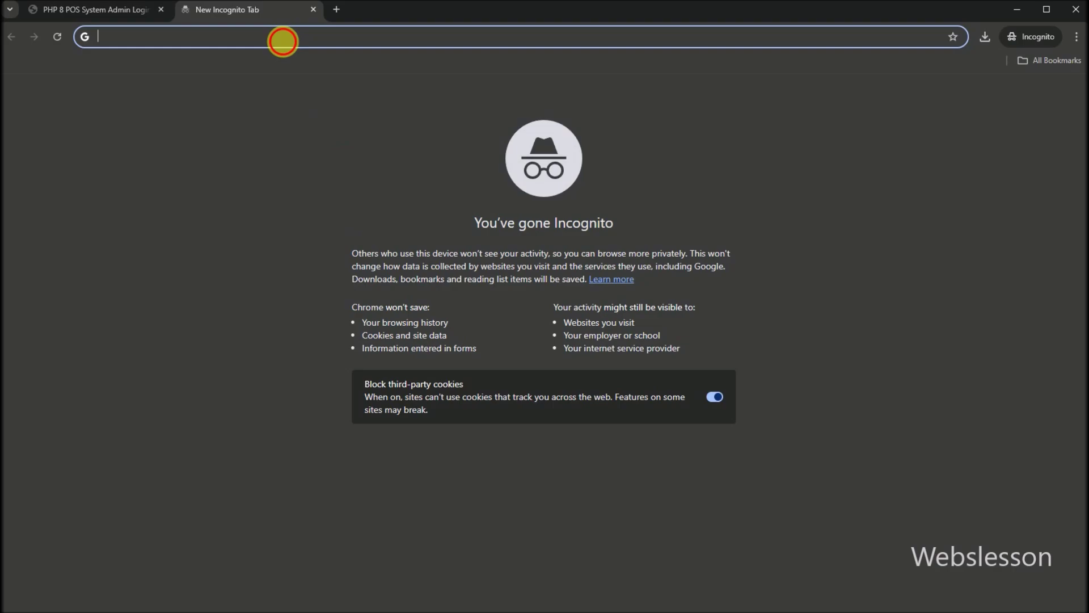
- Load the POS system installer at localhost/tutorial/test/pos_system/
{"action": "type", "text": "http://localhost/tutorial/test/pos_system"}
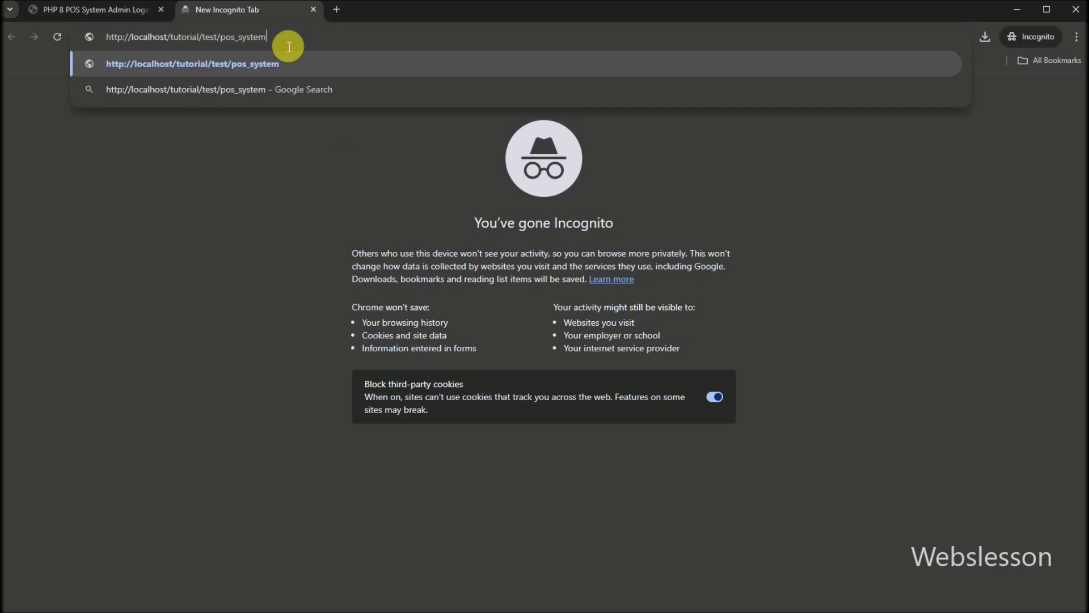
{"action": "type", "text": "/"}
{"action": "key", "text": "Return"}
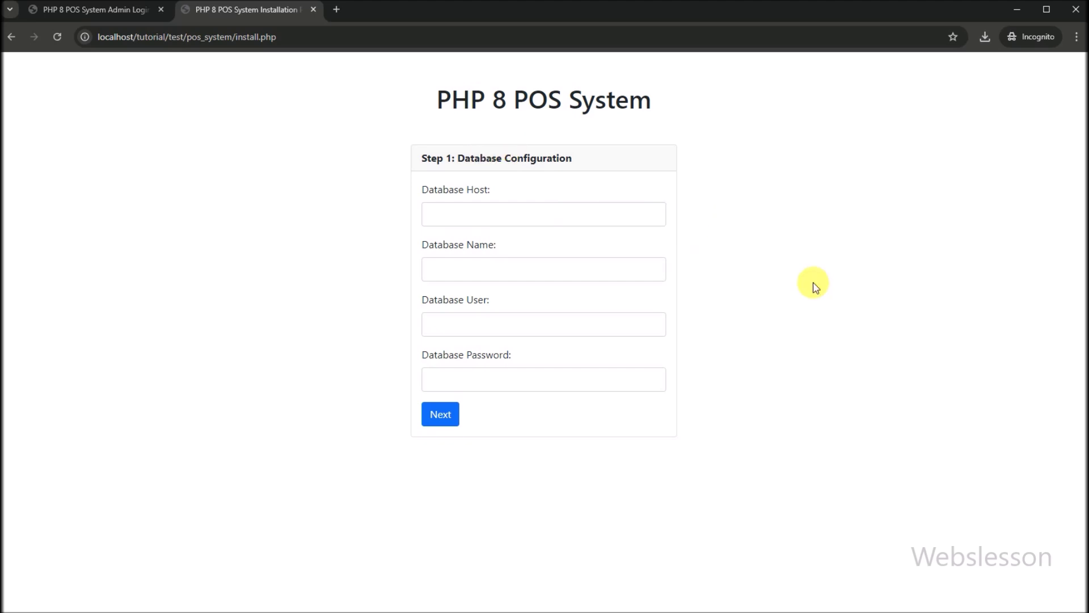
- Enter database host localhost, database name pos, user root, and the database password
{"action": "left_click", "coordinate": [617, 216]}
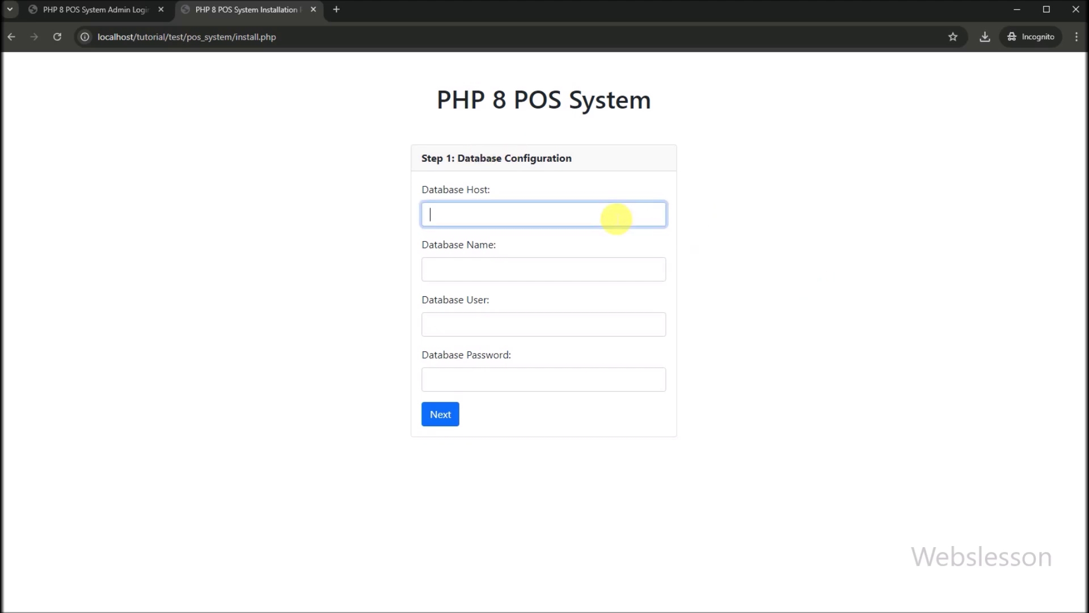
{"action": "type", "text": "localhost"}
{"action": "key", "text": "Tab"}
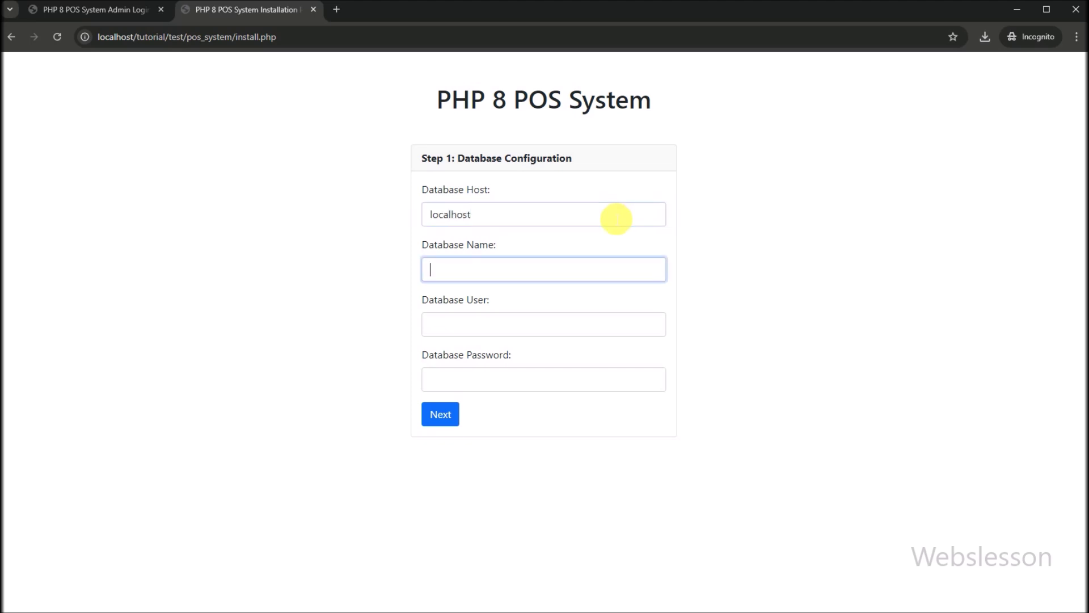
{"action": "type", "text": "pos"}
{"action": "key", "text": "Tab"}
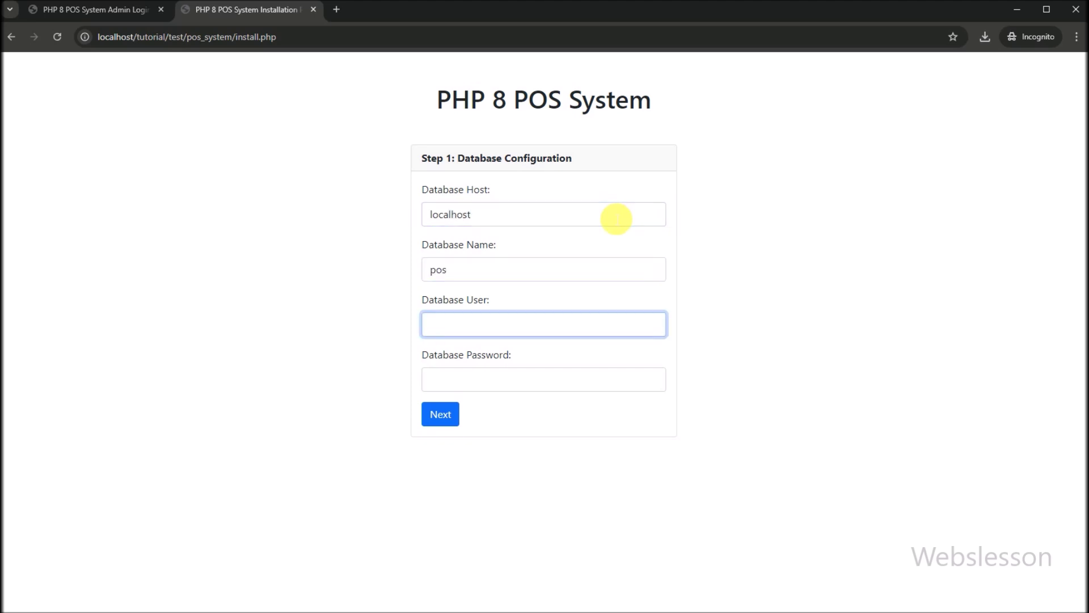
{"action": "type", "text": "root"}
{"action": "key", "text": "Tab"}
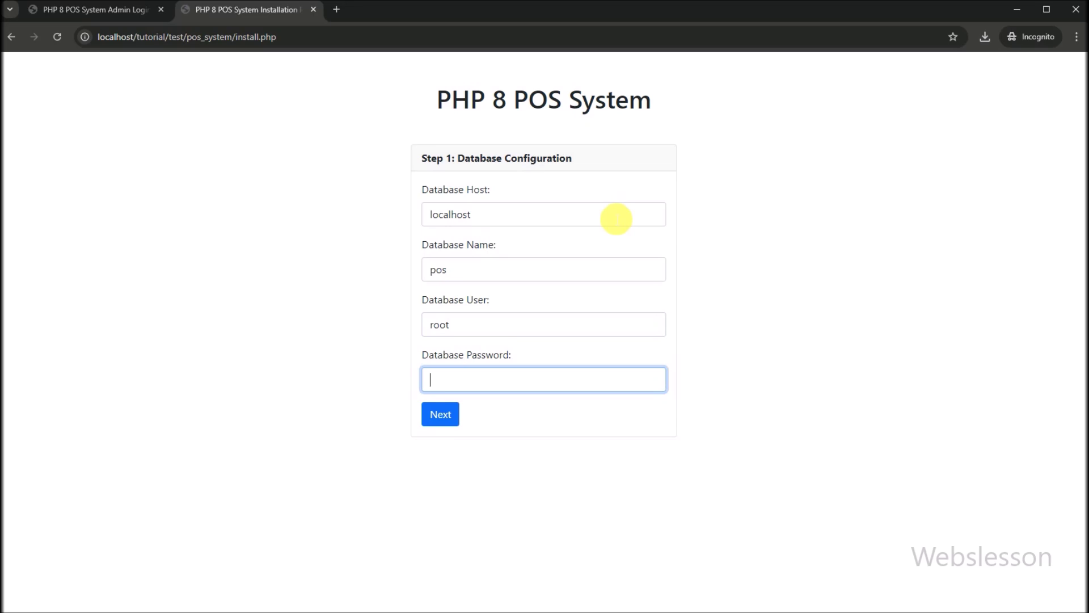
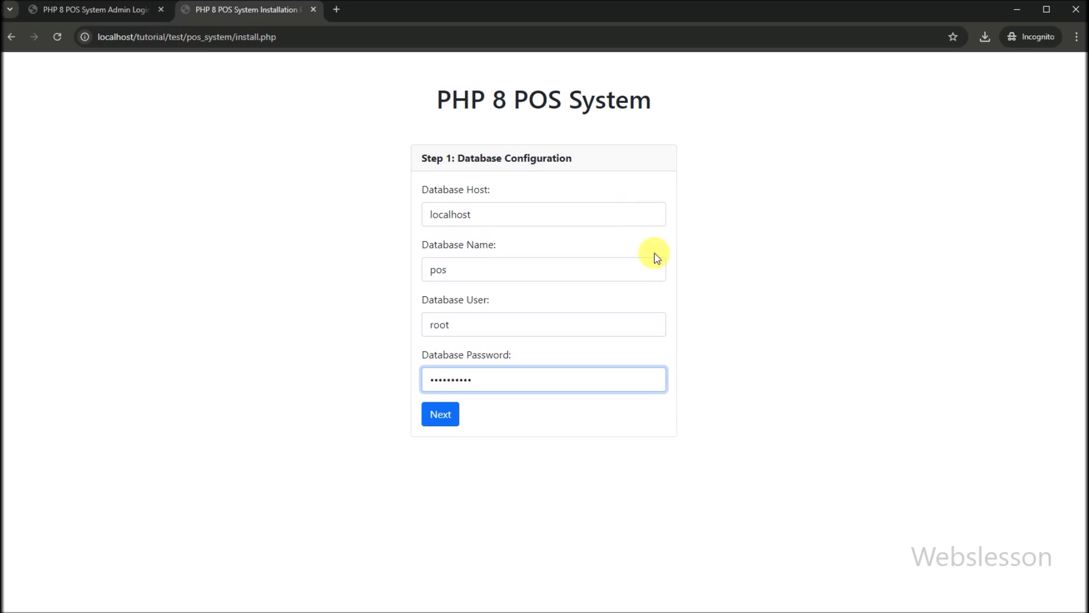
- Review the entered database settings and submit them to continue
{"action": "left_click", "coordinate": [510, 220]}
{"action": "left_click", "coordinate": [508, 275]}
{"action": "left_click", "coordinate": [506, 329]}
{"action": "left_click", "coordinate": [523, 381]}
{"action": "left_click", "coordinate": [688, 409]}
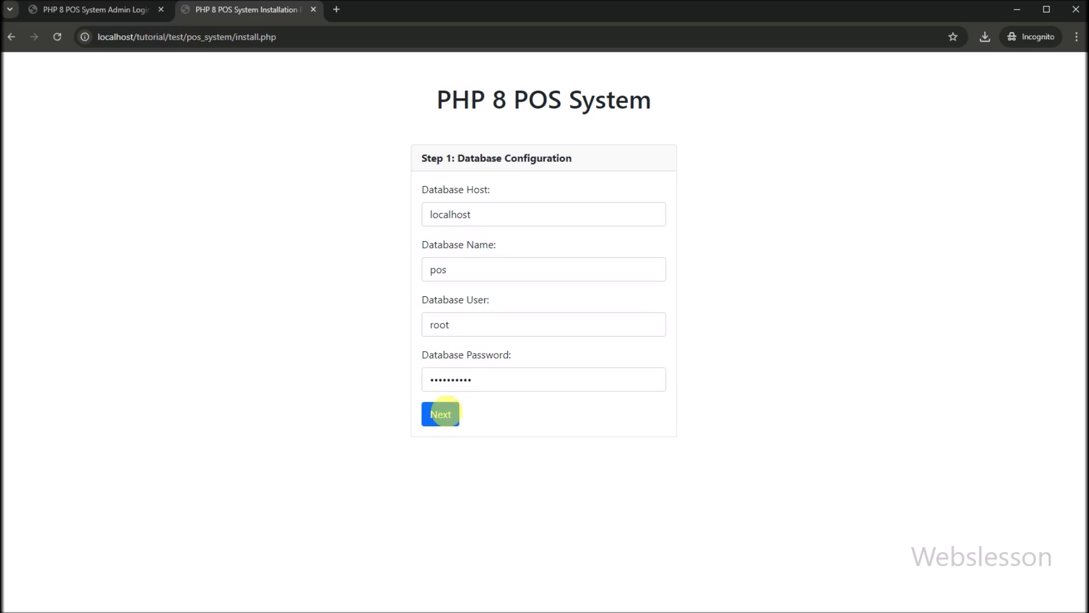
{"action": "left_click", "coordinate": [443, 414]}
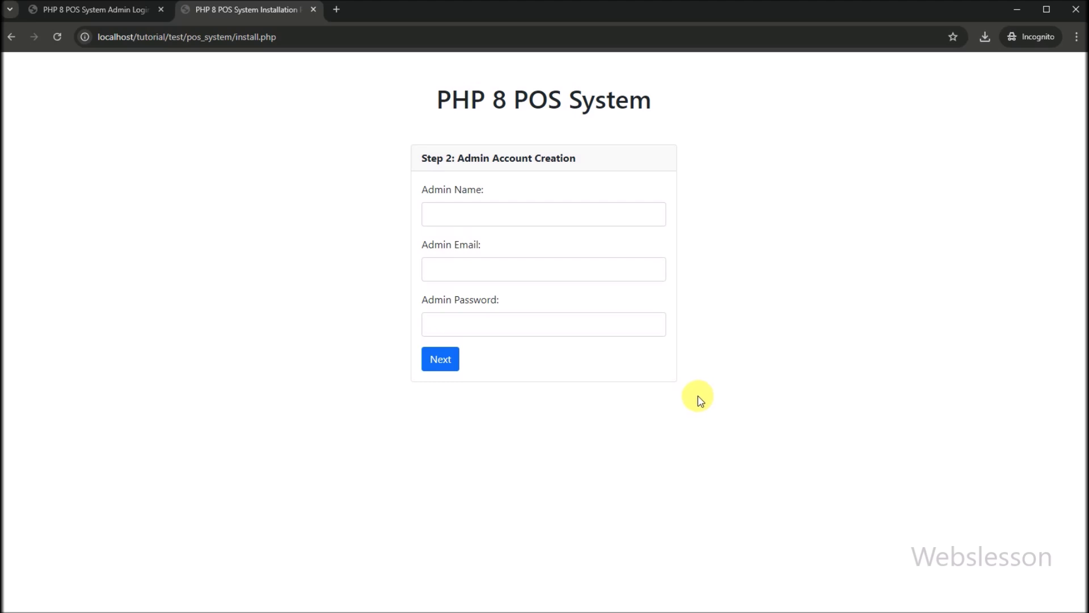
- Enter the admin's full name, e-mail address and password, then submit the account details
{"action": "left_click", "coordinate": [627, 223]}
{"action": "type", "text": "John"}
{"action": "key", "text": "Tab"}
{"action": "left_click", "coordinate": [626, 223]}
{"action": "type", "text": "Smith"}
{"action": "key", "text": "Tab"}
{"action": "key", "text": "Tab"}
{"action": "type", "text": "password"}
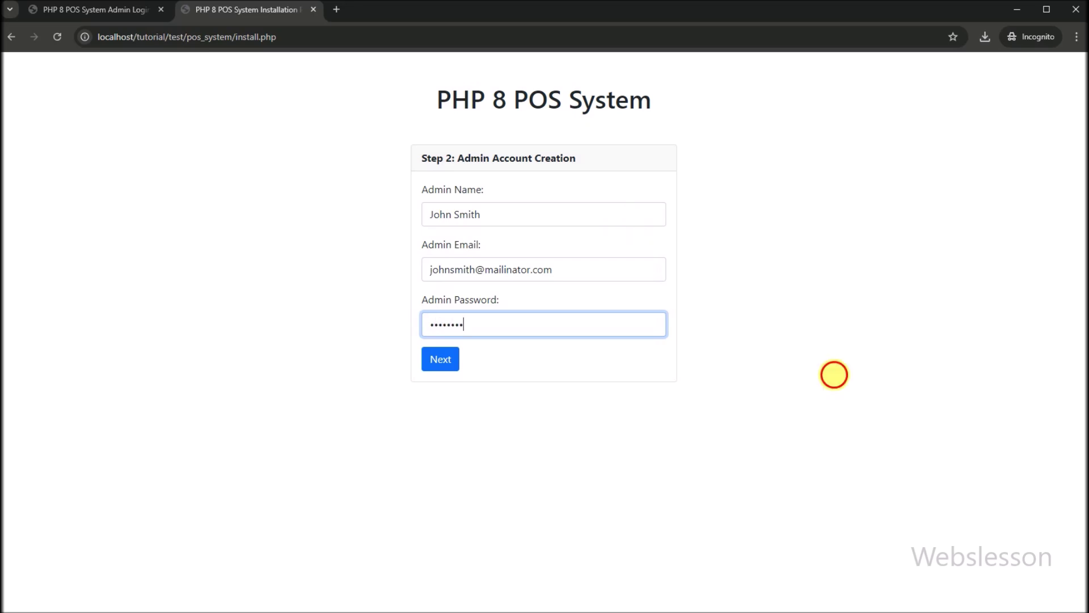
{"action": "left_click", "coordinate": [438, 359]}
{"action": "key", "text": "Tab"}
{"action": "key", "text": "Return"}
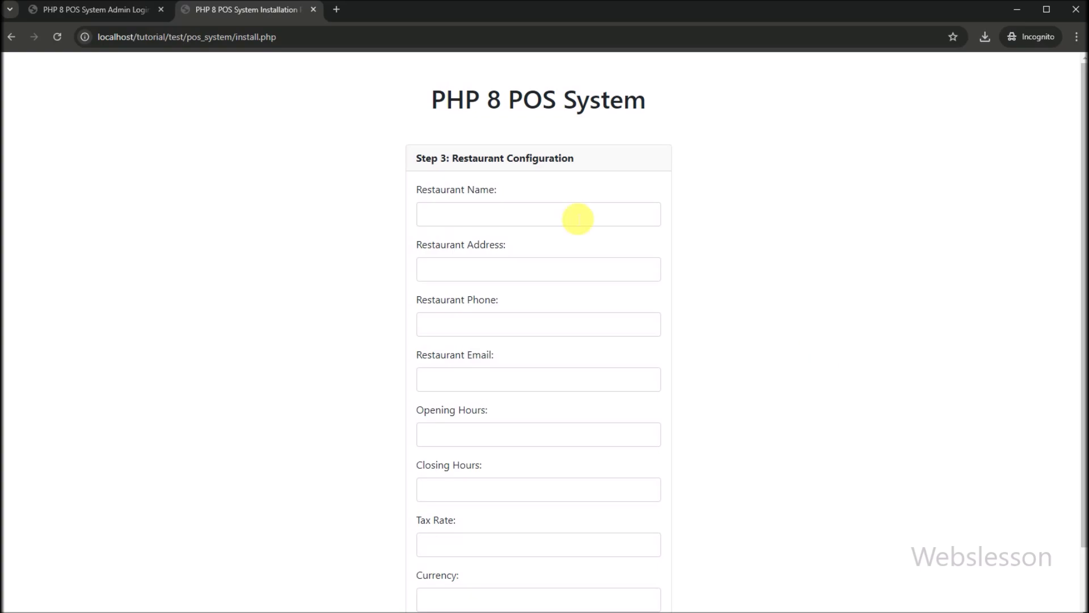
- Enter restaurant name Street Food, plus its street address, phone number and e-mail address
{"action": "left_click", "coordinate": [563, 213]}
{"action": "type", "text": "St"}
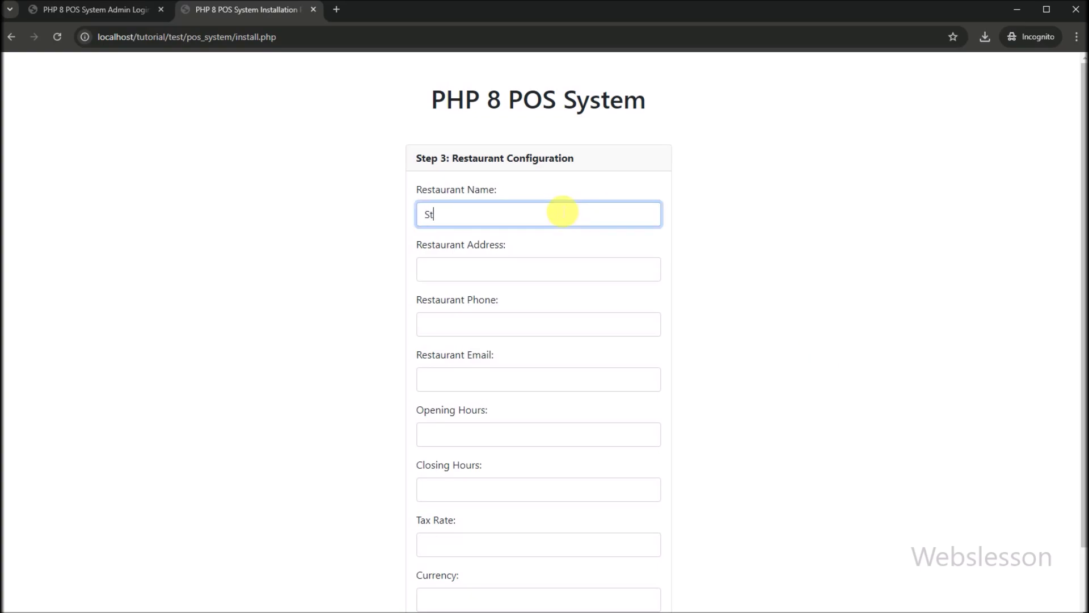
{"action": "type", "text": "reet Food"}
{"action": "key", "text": "Tab"}
{"action": "type", "text": "Lane 1"}
{"action": "key", "text": "Tab"}
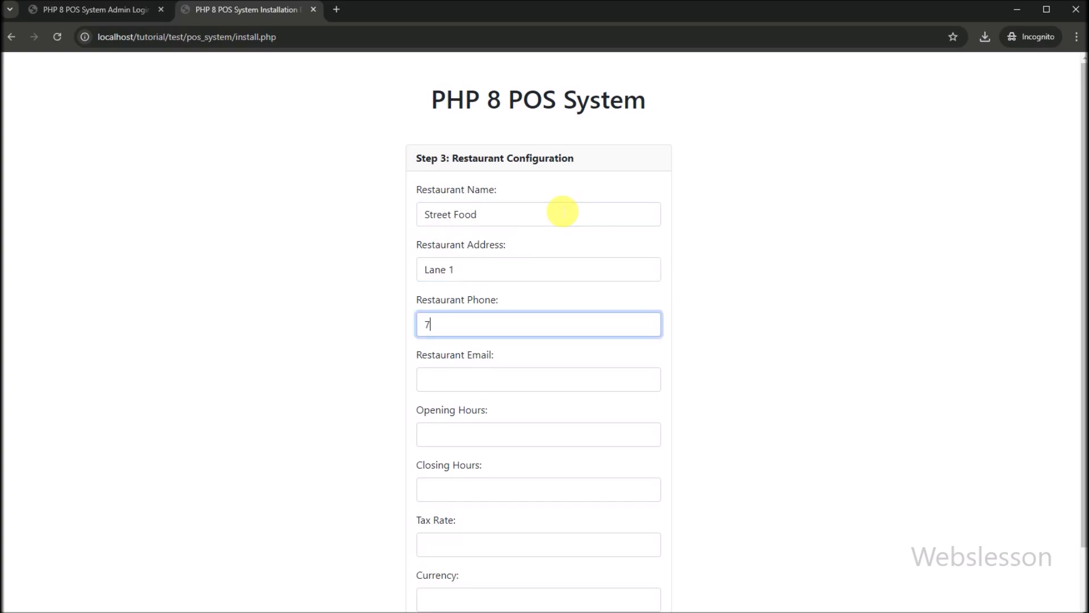
{"action": "key", "text": "Tab"}
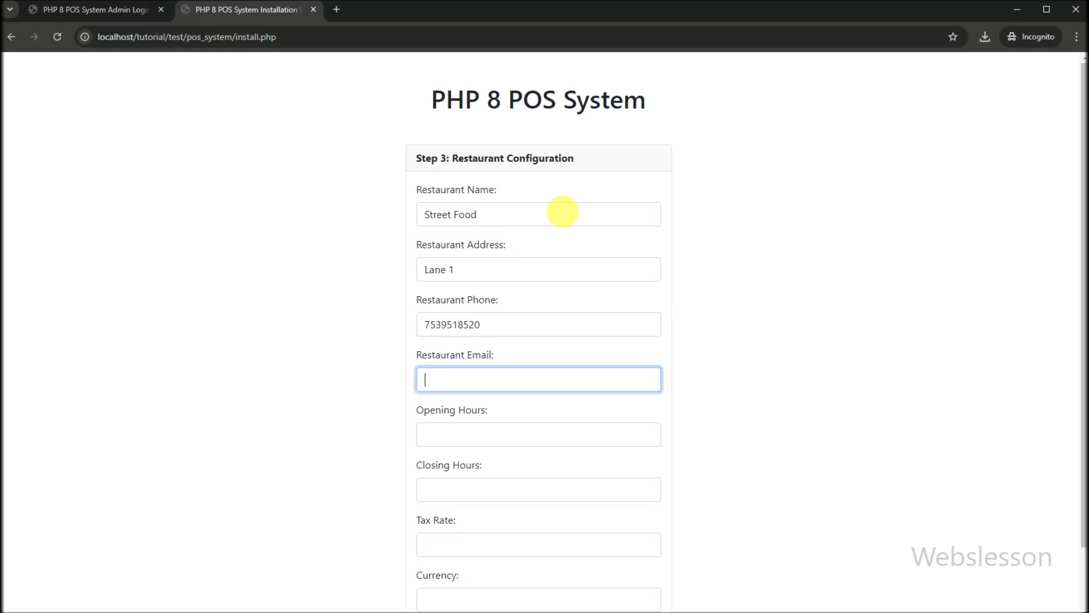
- Set hours 6 PM to 12 AM, tax 5 and currency $, finish, and go to Admin Login
{"action": "key", "text": "Tab"}
{"action": "type", "text": "6"}
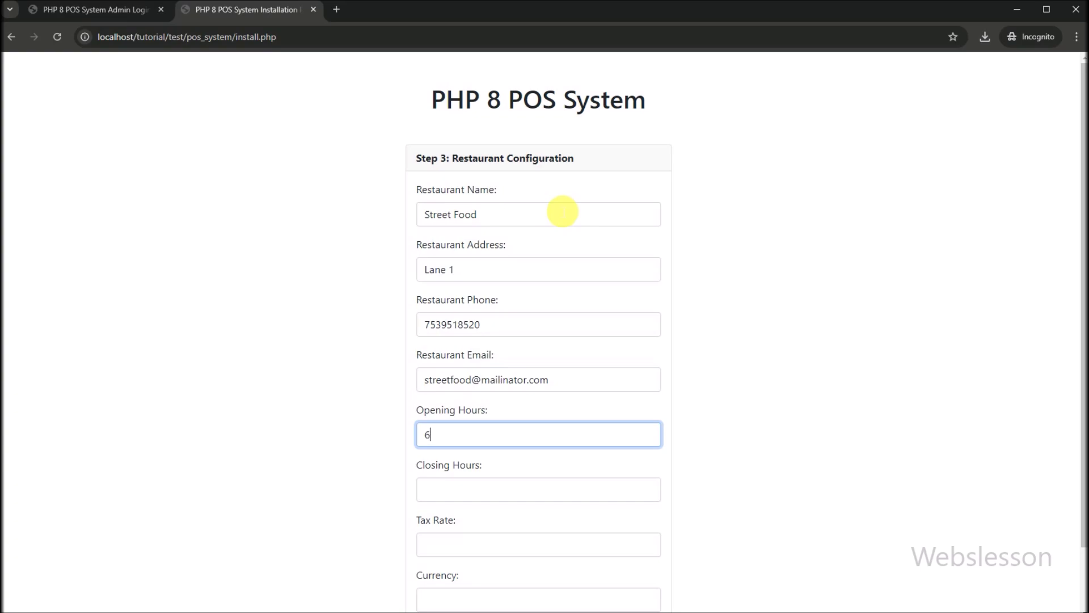
{"action": "type", "text": " PM"}
{"action": "key", "text": "Tab"}
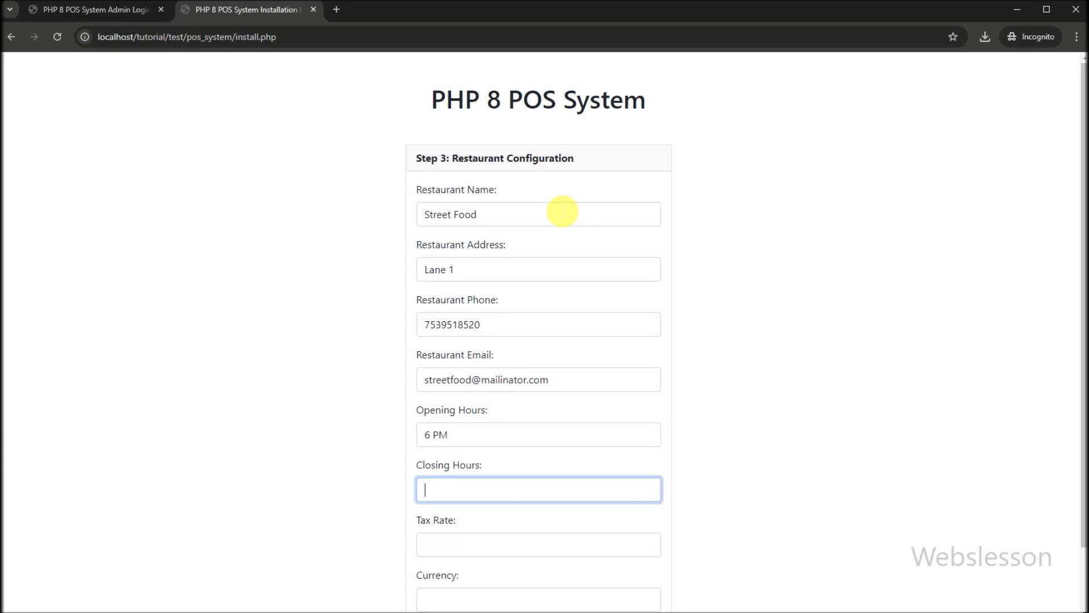
{"action": "type", "text": "12 AM"}
{"action": "key", "text": "Tab"}
{"action": "type", "text": "5"}
{"action": "key", "text": "Tab"}
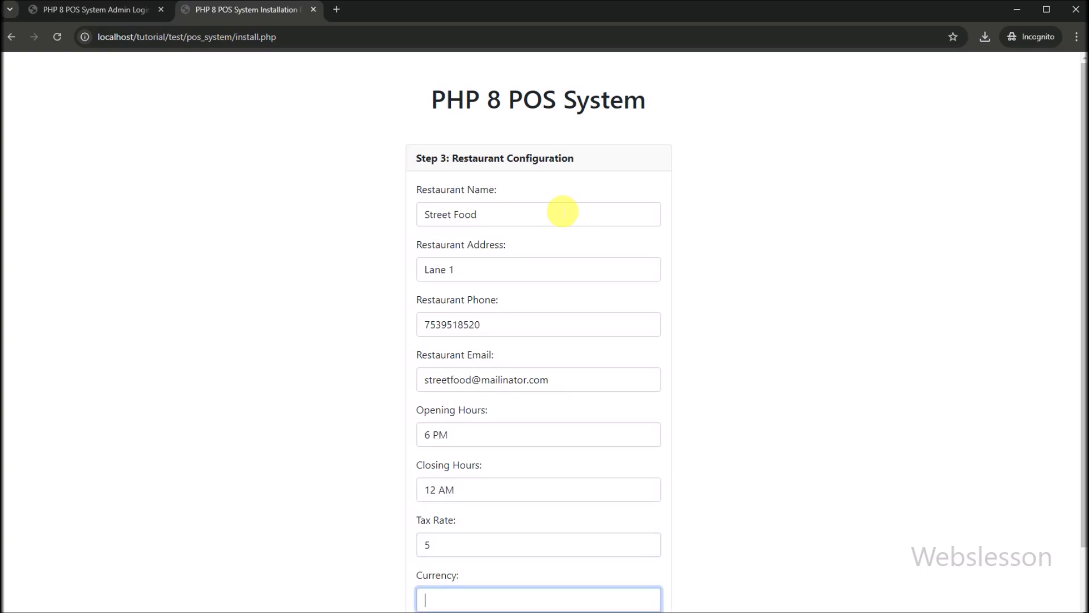
{"action": "type", "text": "$"}
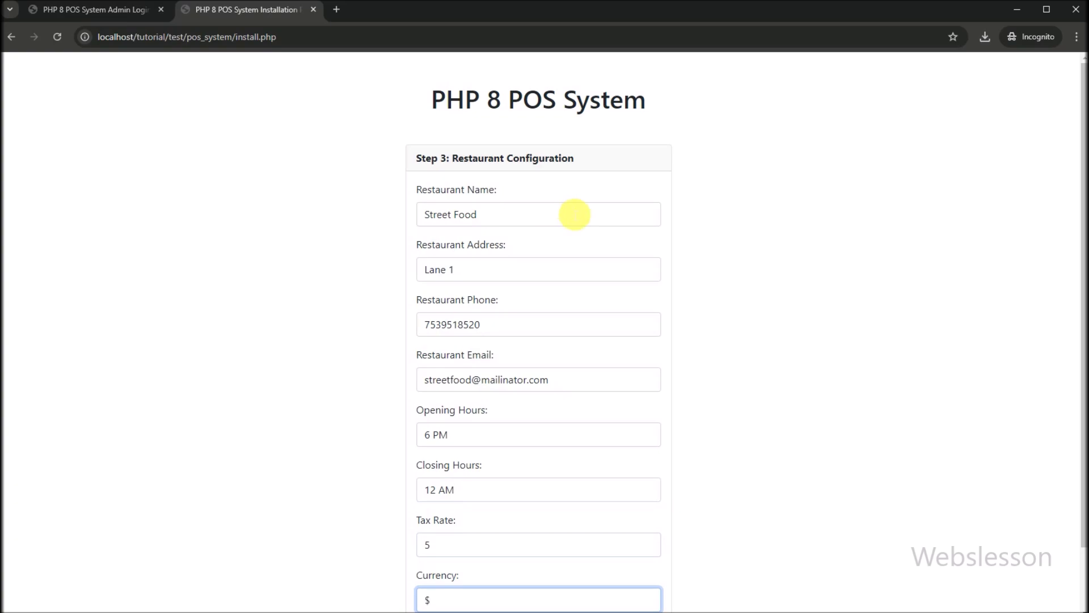
{"action": "scroll", "coordinate": [631, 271], "scroll_direction": "down", "scroll_amount": 1}
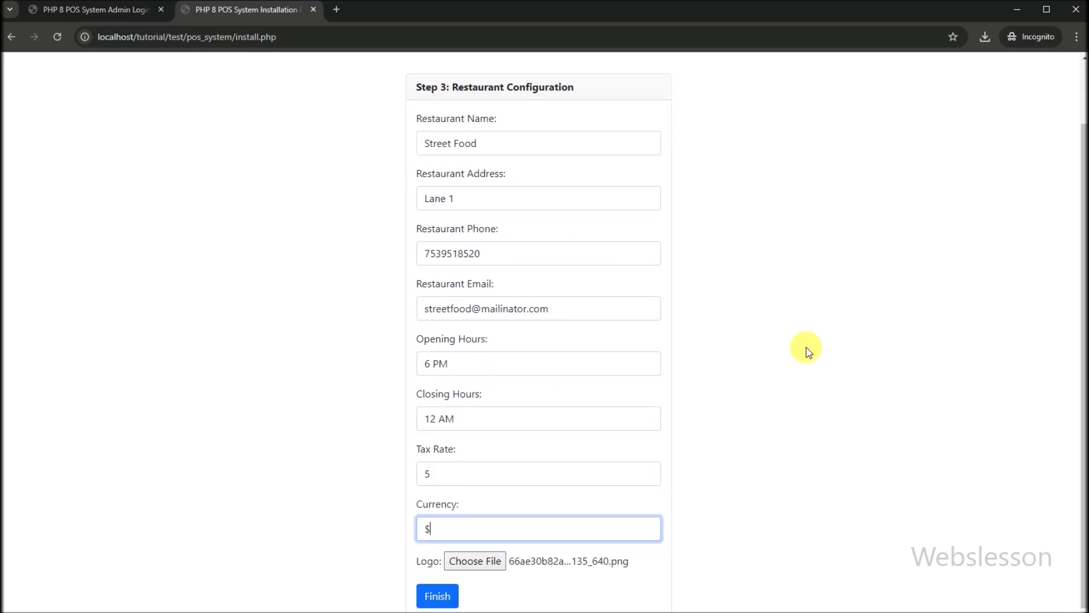
{"action": "left_click", "coordinate": [430, 594]}
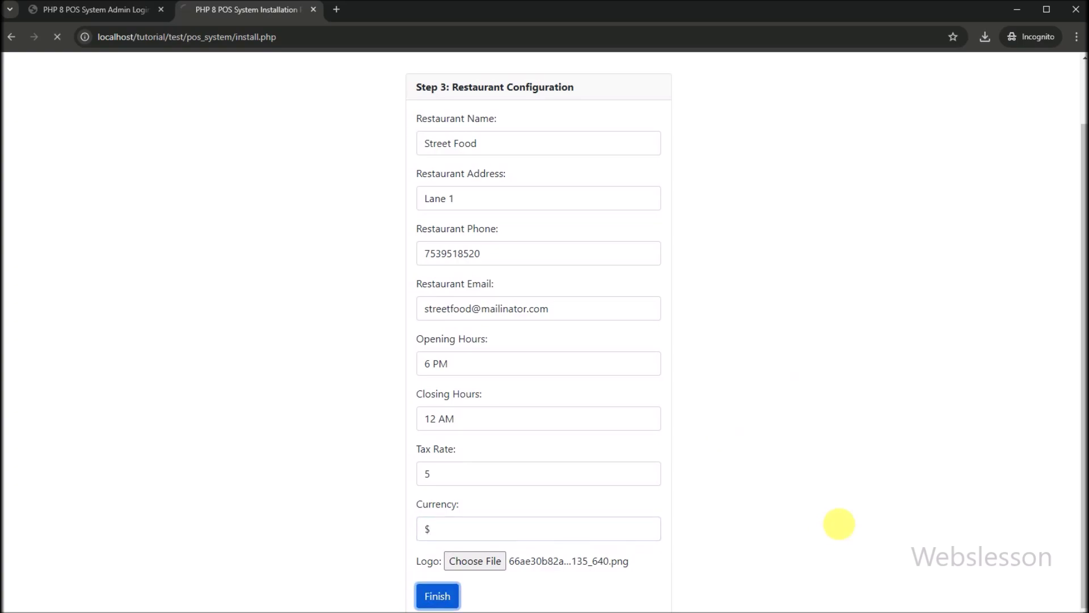
{"action": "key", "text": "ctrl+Tab"}
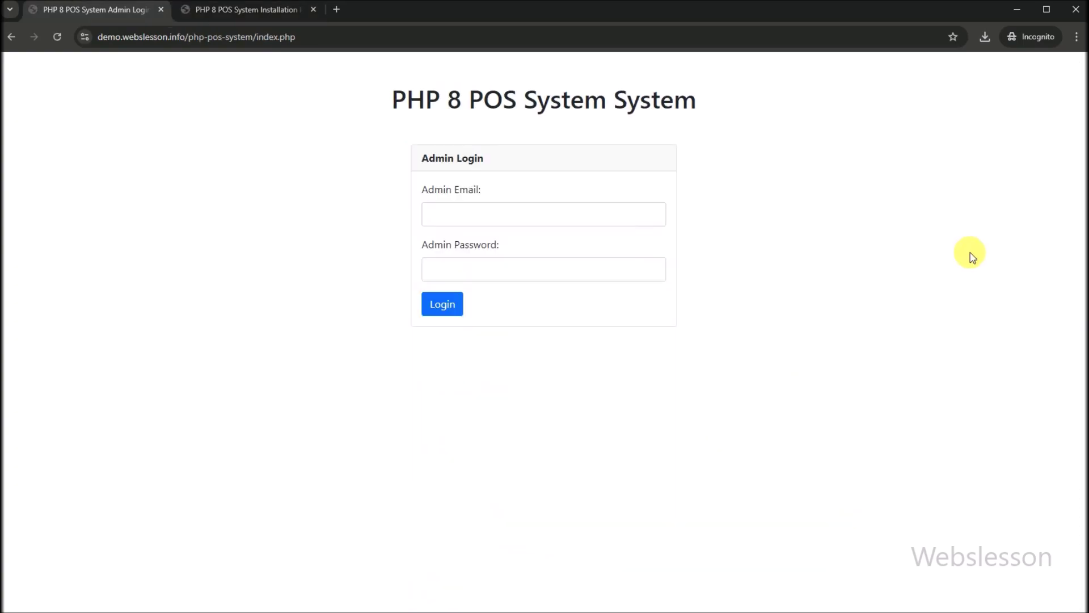
- Close the installation tab and list the pos schema's tables in MySQL Workbench
{"action": "left_click", "coordinate": [313, 10]}
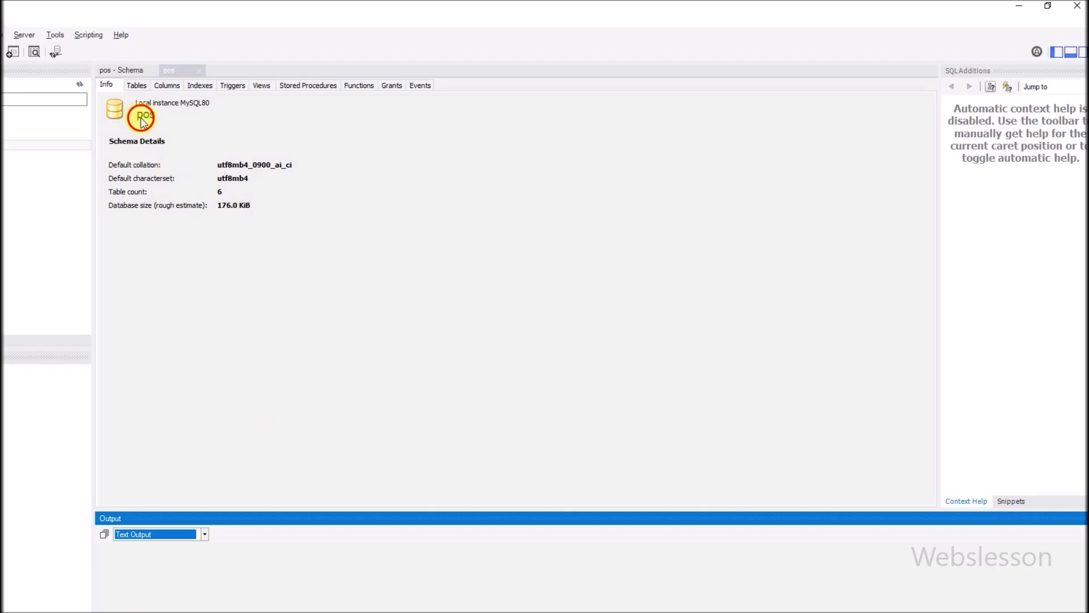
{"action": "left_click", "coordinate": [136, 84]}
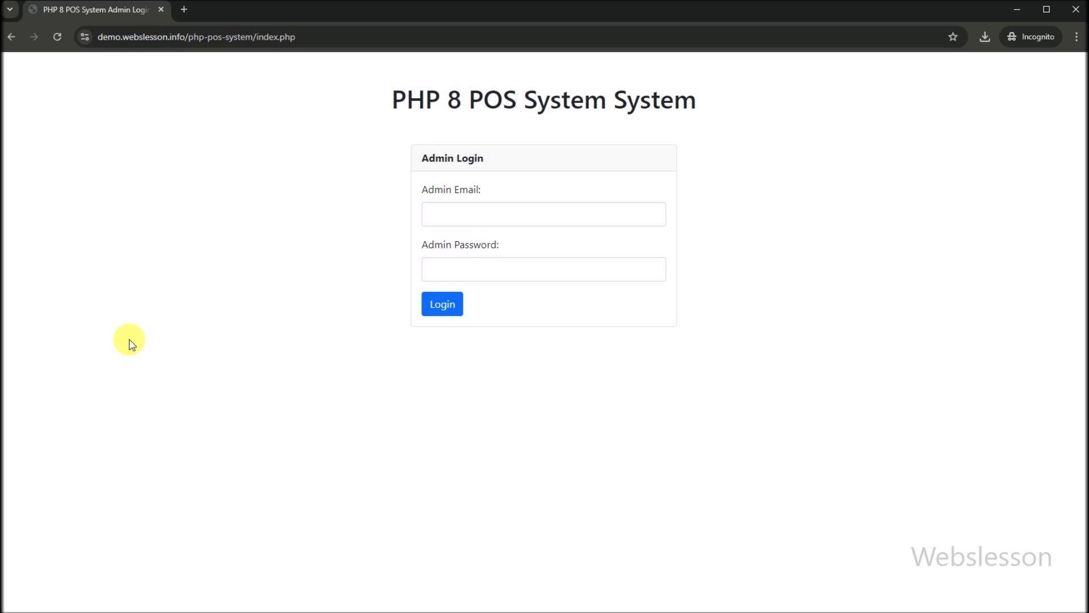
- Log in to the Admin Login form with the admin's e-mail address and password
{"action": "left_click", "coordinate": [589, 221]}
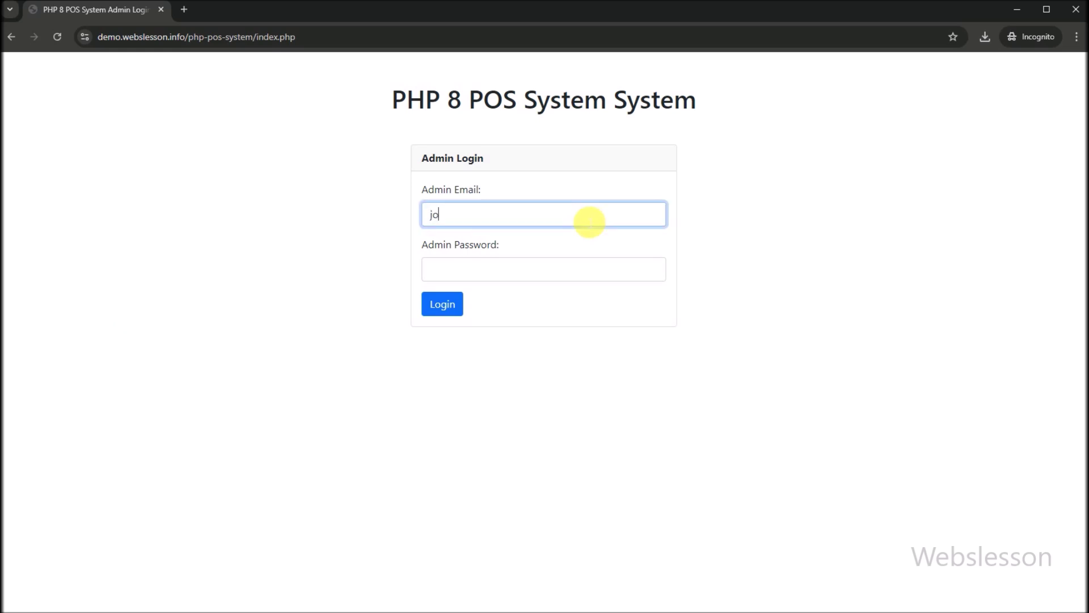
{"action": "key", "text": "Tab"}
{"action": "type", "text": "password123"}
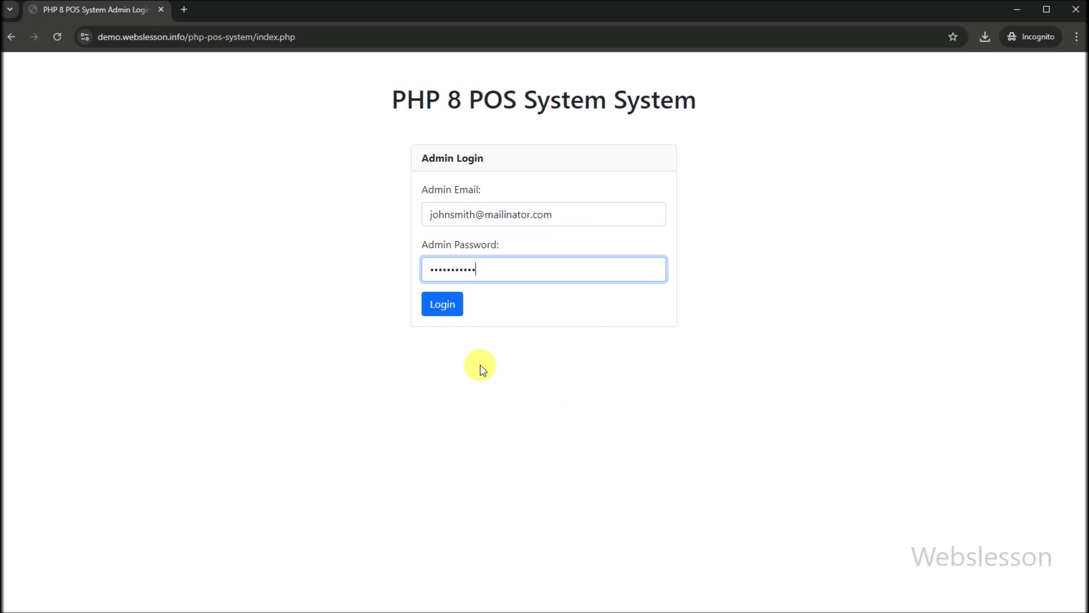
{"action": "left_click", "coordinate": [441, 305]}
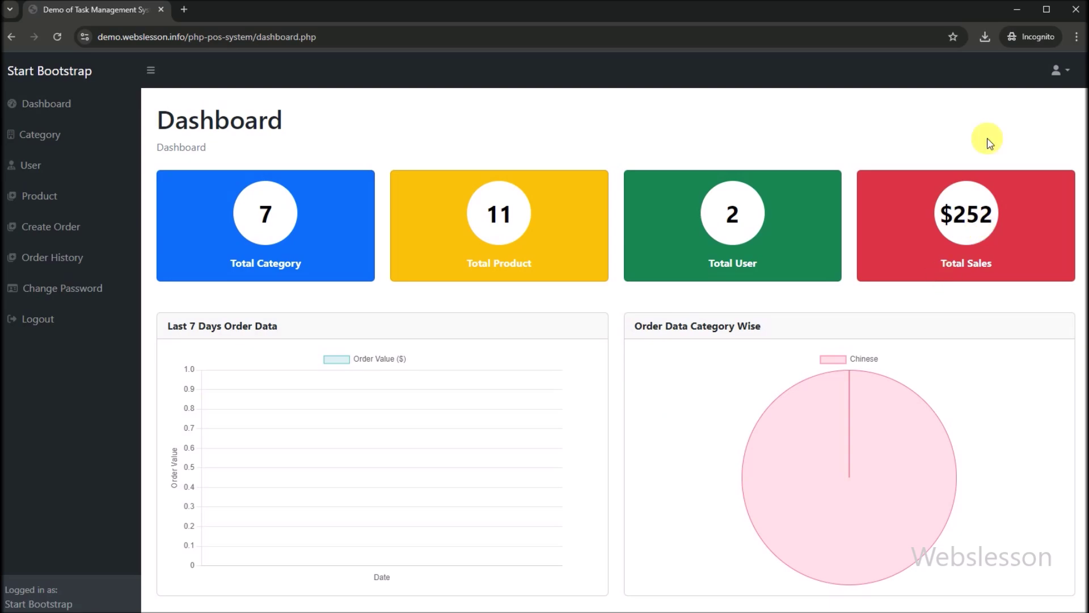
- Delete the extra letter from the admin's profile name, save it, and go to Category
{"action": "left_click", "coordinate": [1068, 79]}
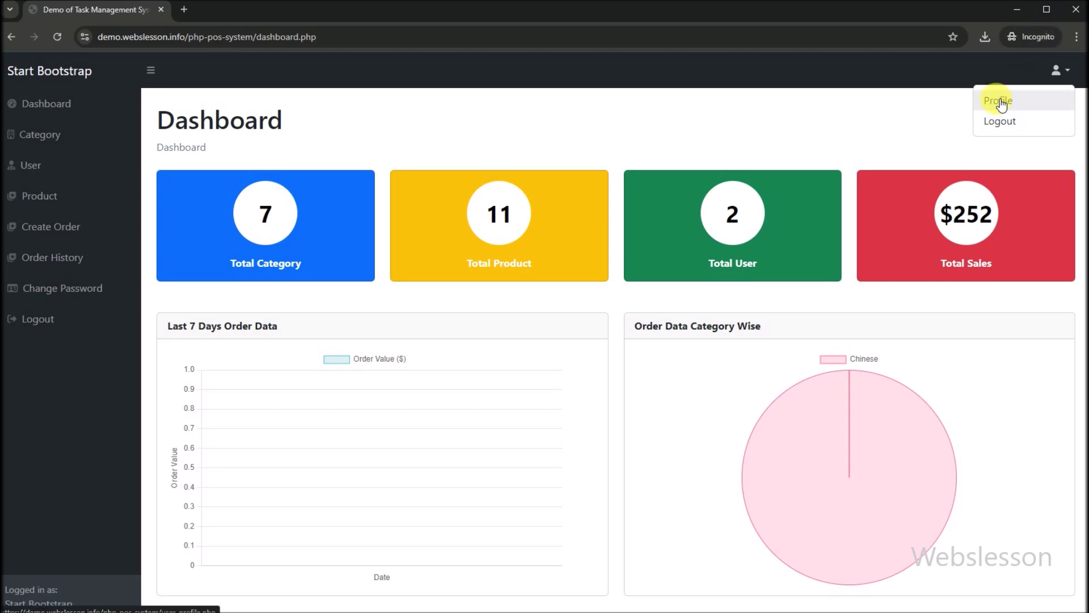
{"action": "left_click", "coordinate": [1000, 102]}
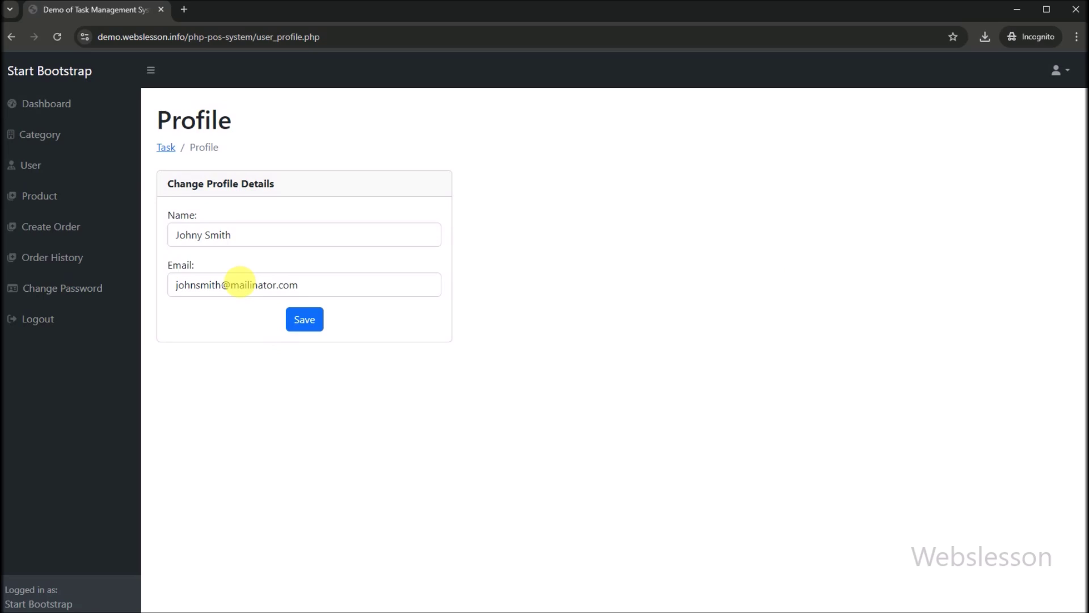
{"action": "left_click", "coordinate": [203, 235]}
{"action": "key", "text": "BackSpace"}
{"action": "left_click", "coordinate": [299, 315]}
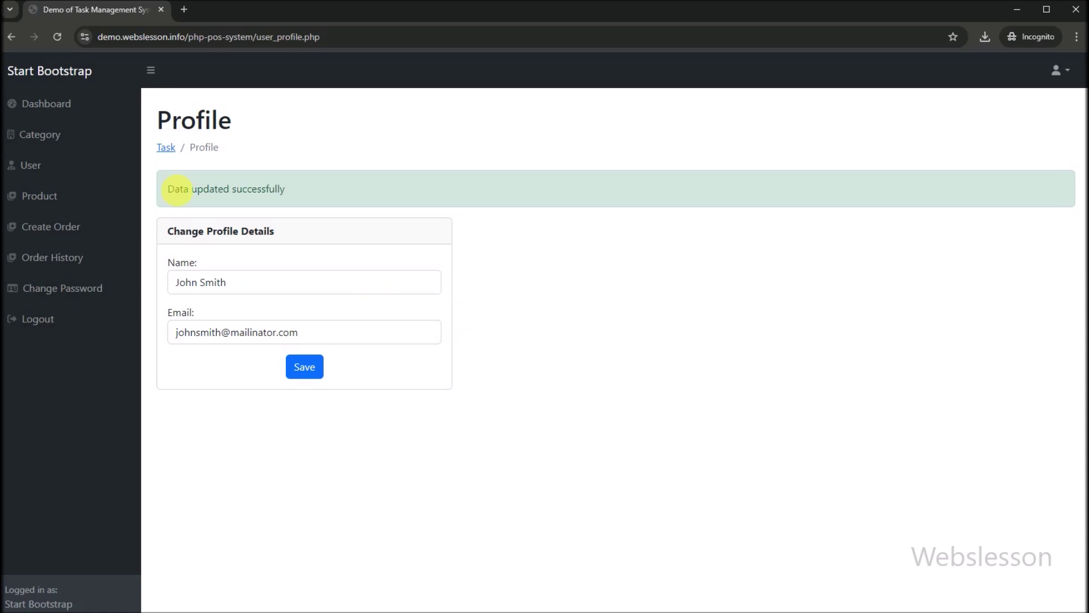
{"action": "left_click", "coordinate": [35, 135]}
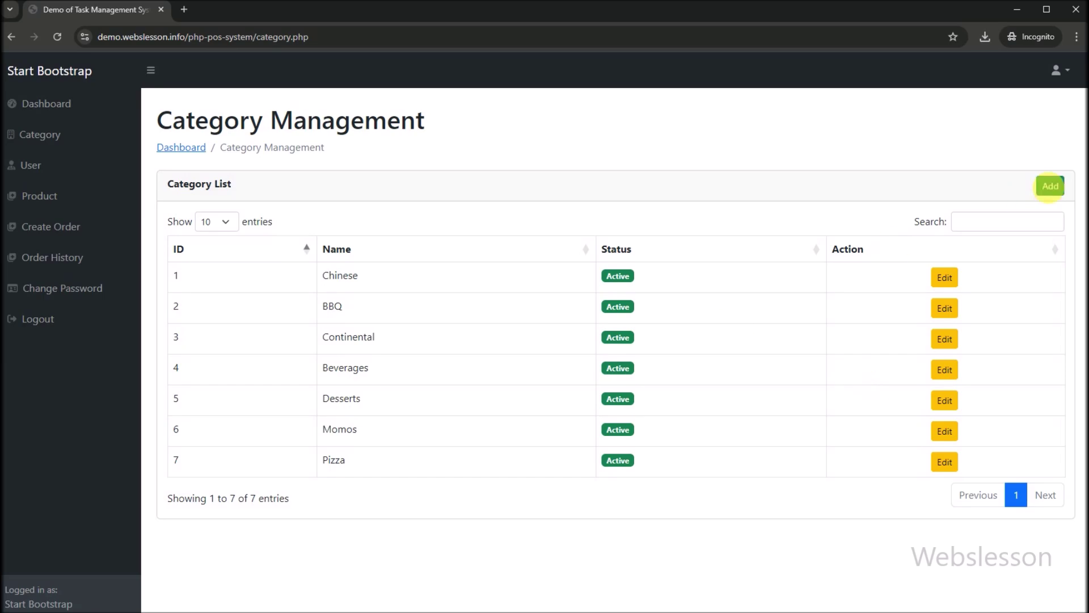
- Add a new category named Pasta
{"action": "left_click", "coordinate": [1051, 186]}
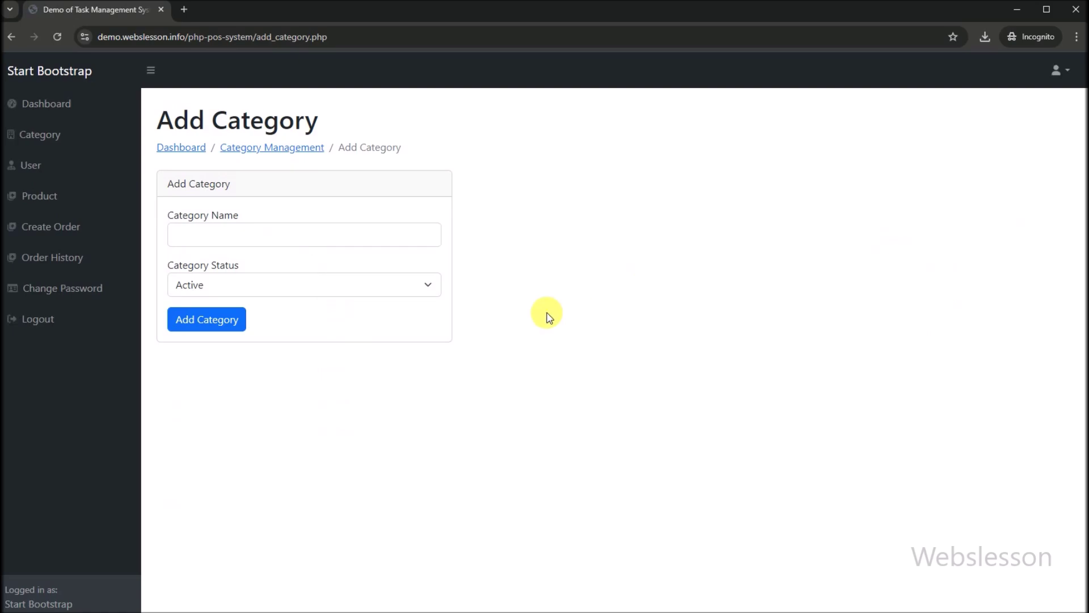
{"action": "left_click", "coordinate": [355, 236]}
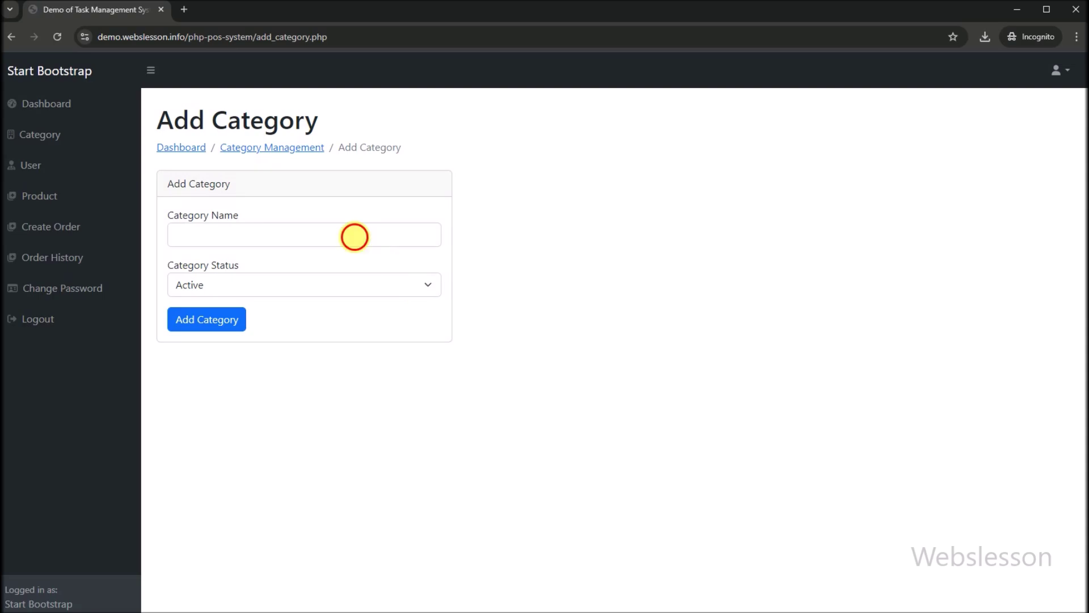
{"action": "type", "text": "Pasta"}
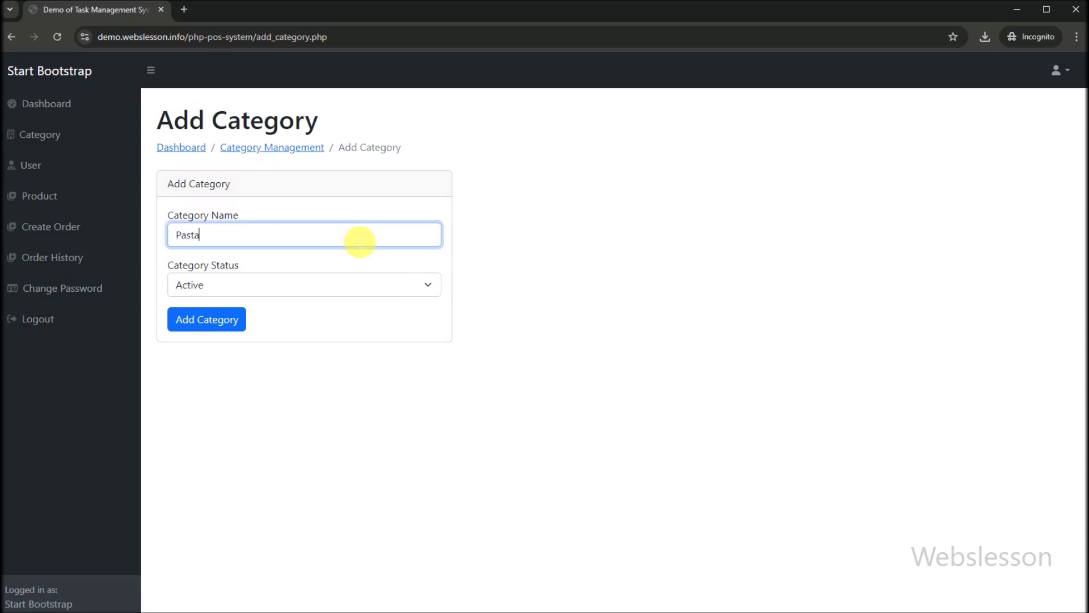
{"action": "left_click", "coordinate": [699, 319]}
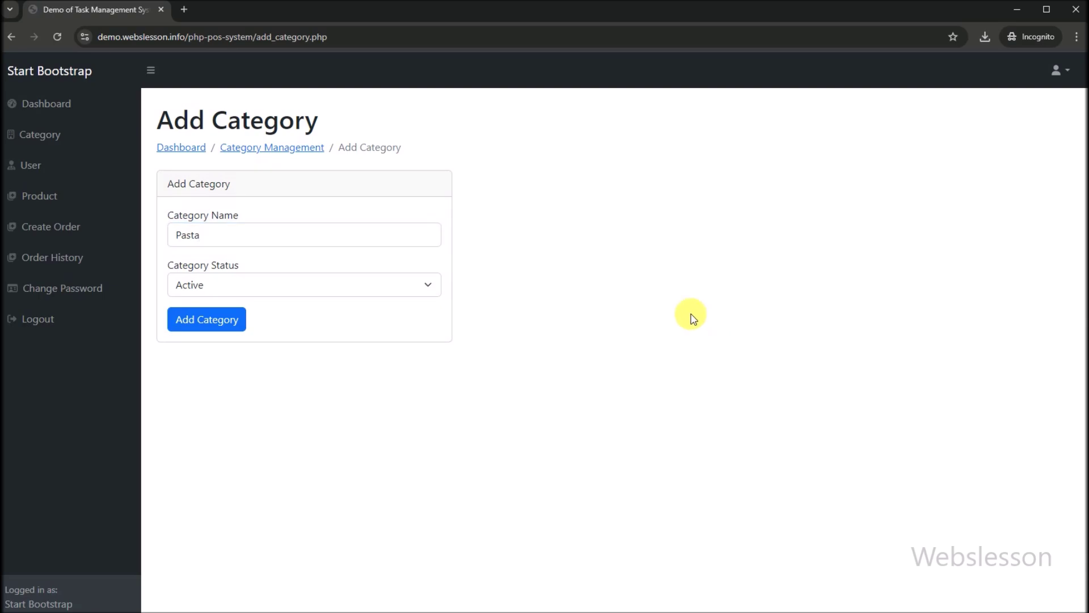
{"action": "left_click", "coordinate": [212, 325]}
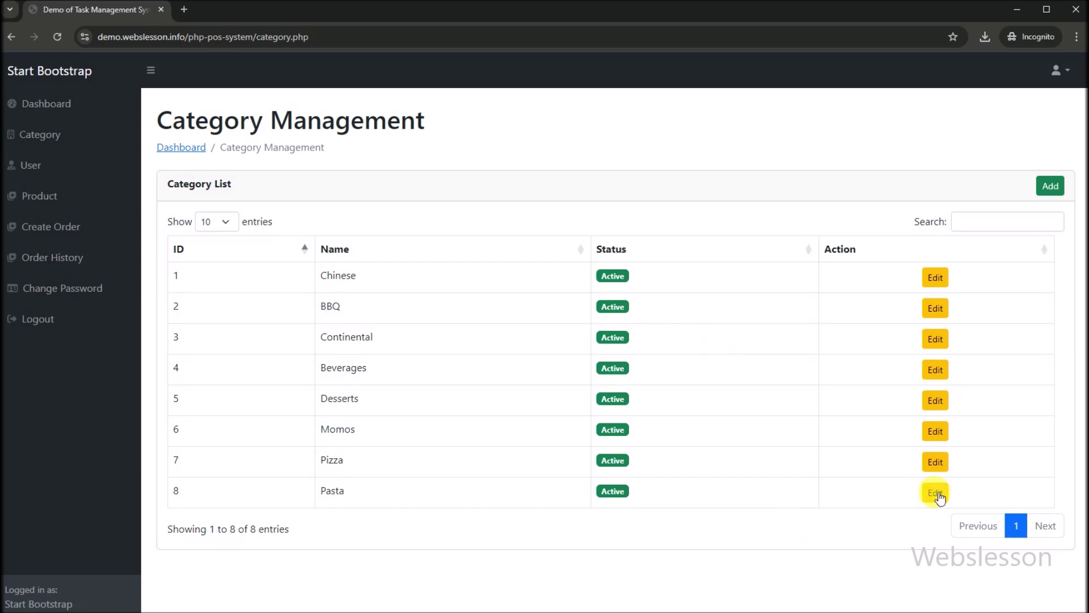
- Change the Pasta category's status to Inactive and update it
{"action": "left_click", "coordinate": [920, 497]}
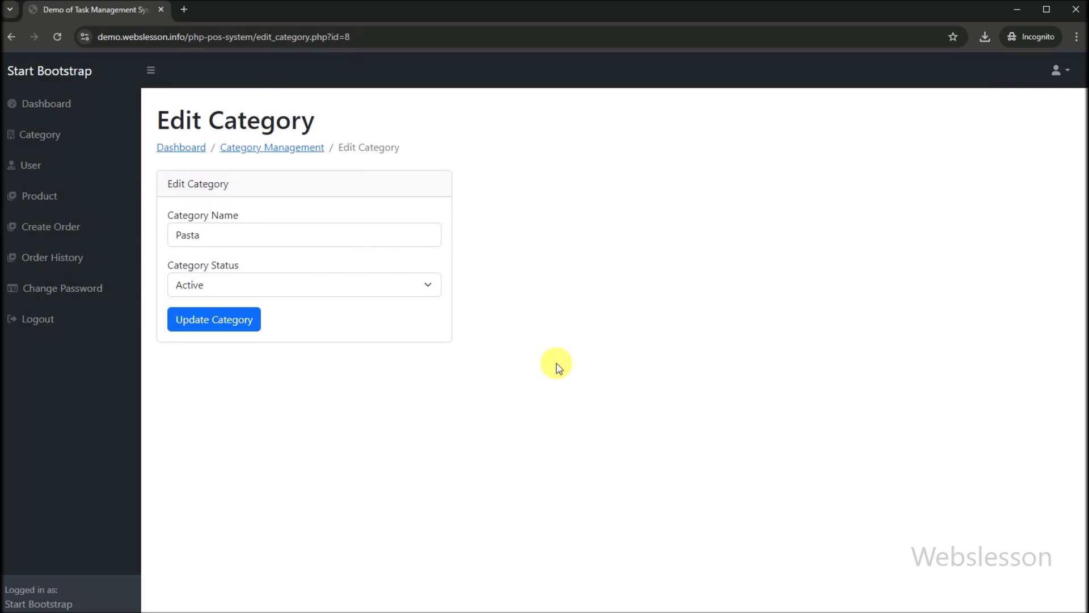
{"action": "left_click", "coordinate": [369, 291]}
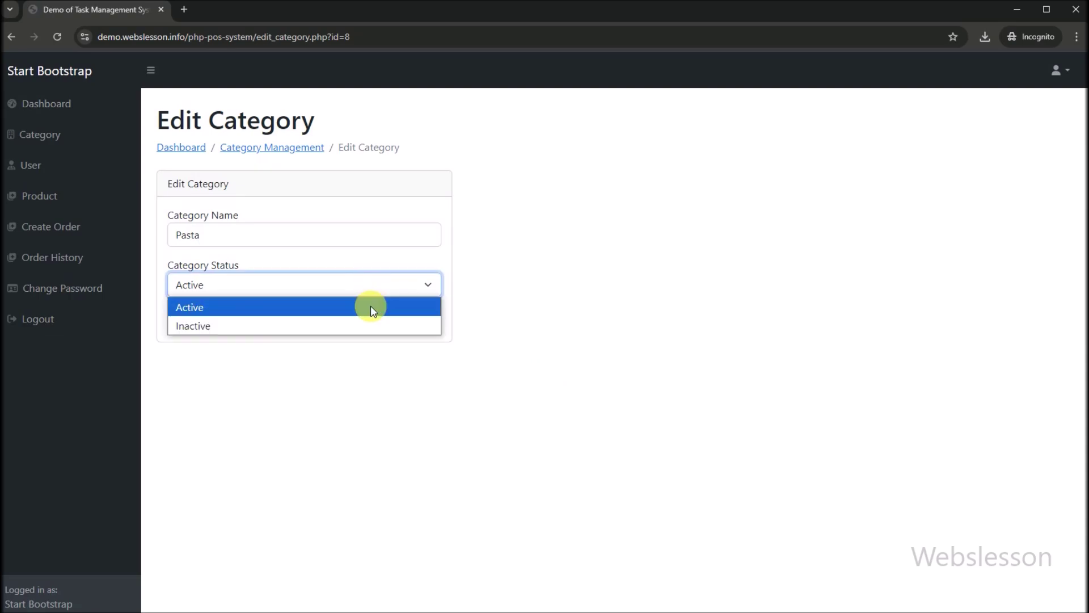
{"action": "left_click", "coordinate": [372, 321]}
{"action": "left_click", "coordinate": [209, 325]}
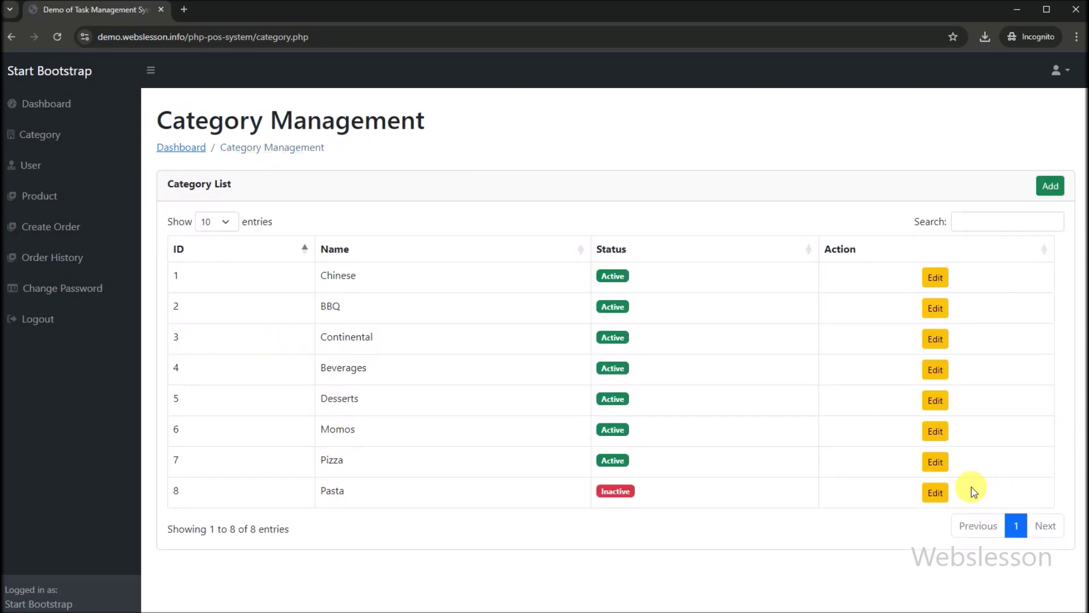
- Reopen Pasta's edit form and expand the Category Status choices
{"action": "left_click", "coordinate": [939, 496]}
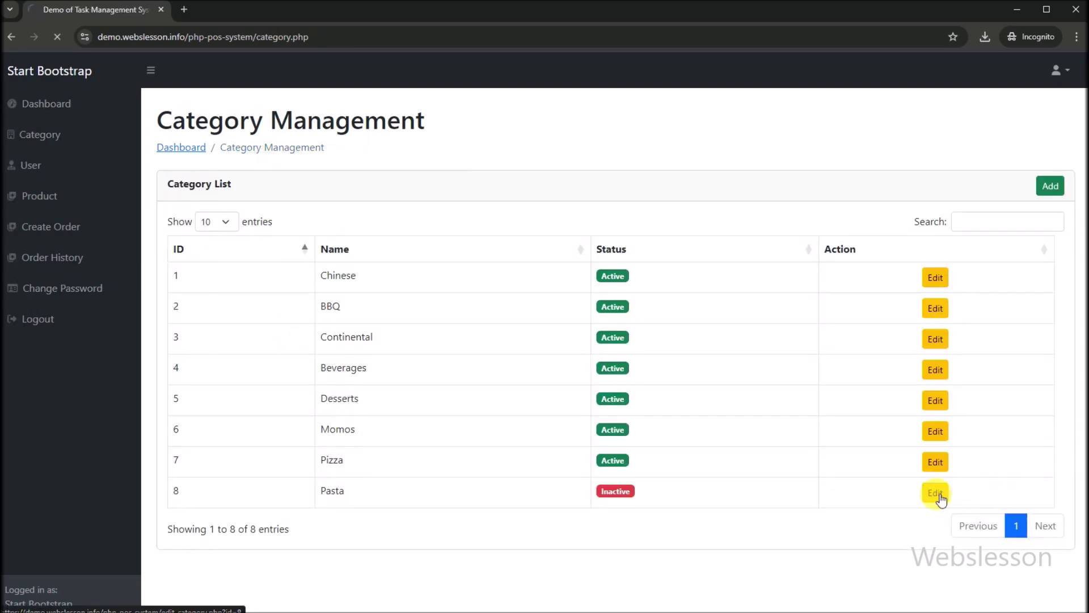
{"action": "left_click", "coordinate": [307, 294]}
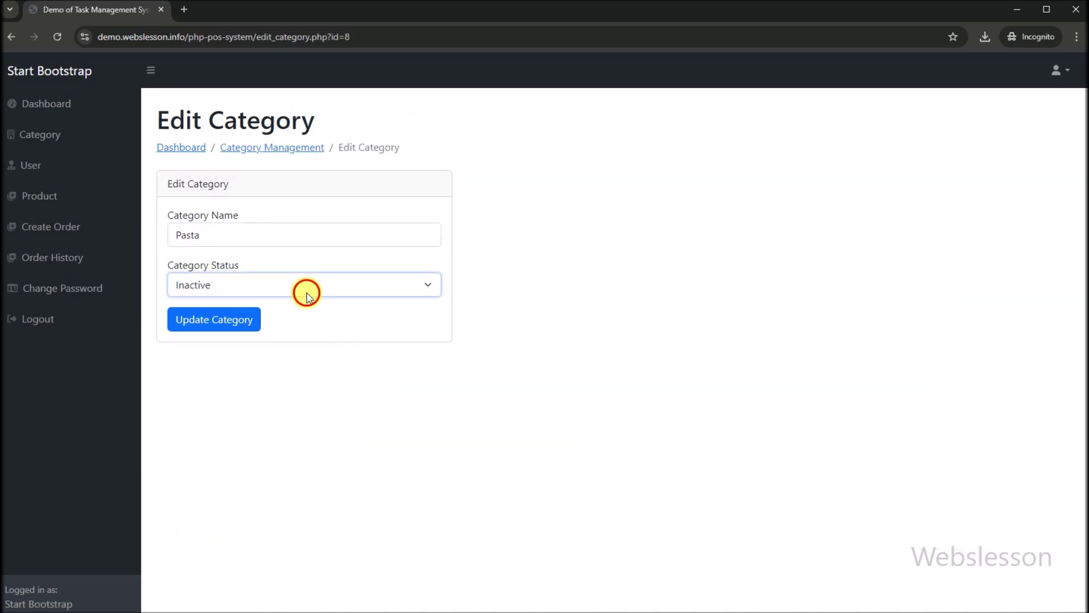
{"action": "left_click", "coordinate": [307, 294]}
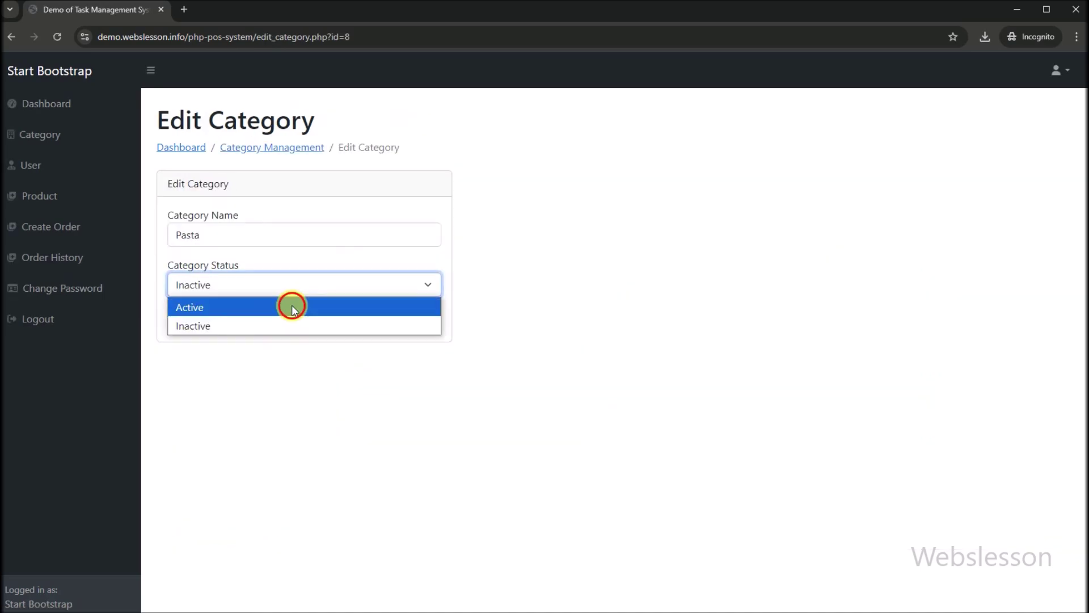
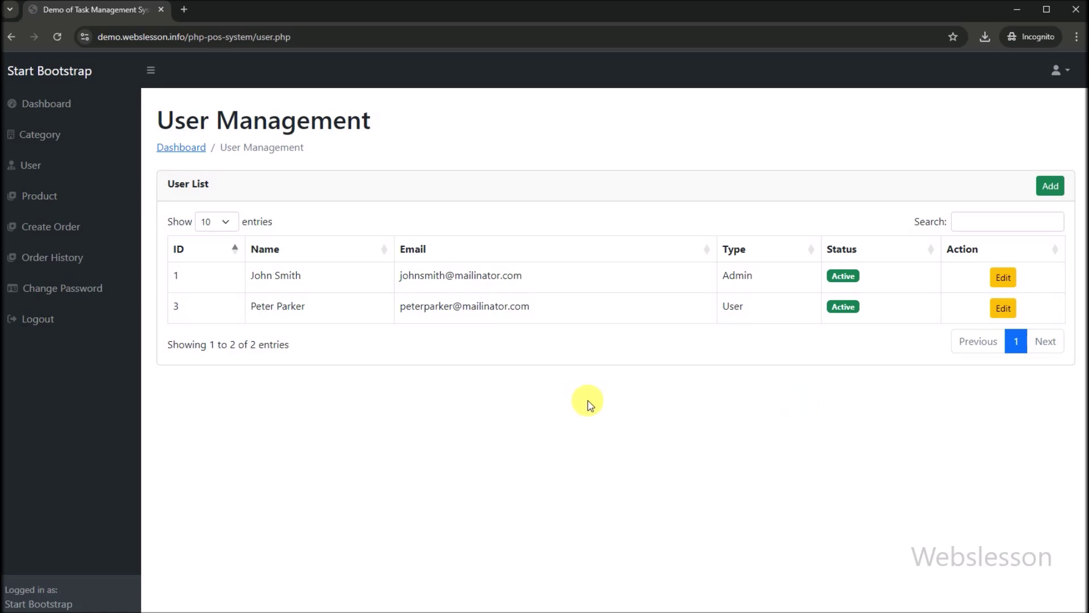
- Start a new user and enter their full name, e-mail address and password
{"action": "left_click", "coordinate": [1053, 189]}
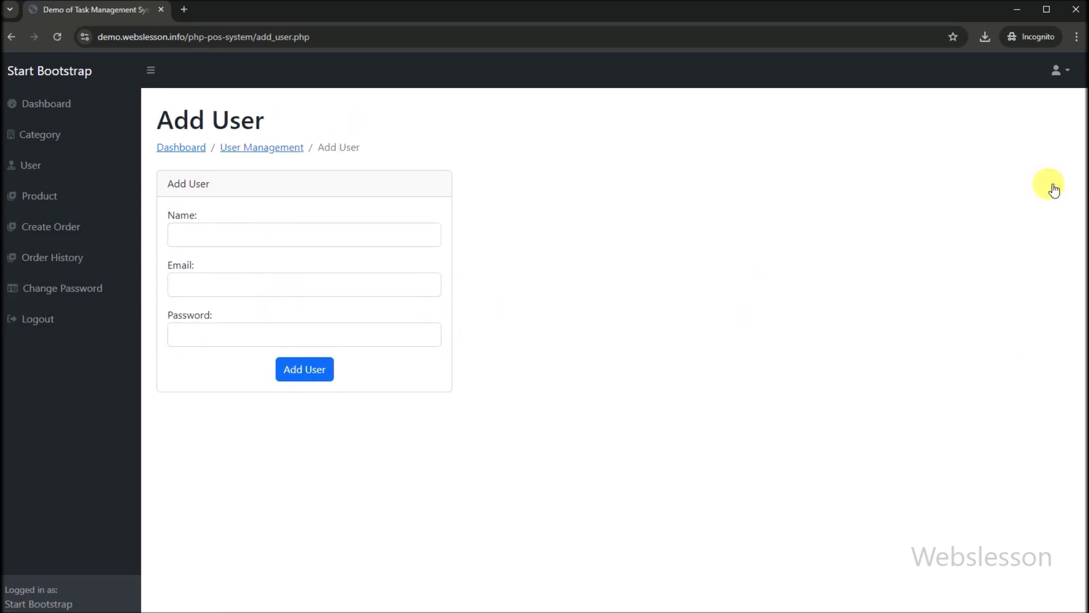
{"action": "left_click", "coordinate": [390, 239]}
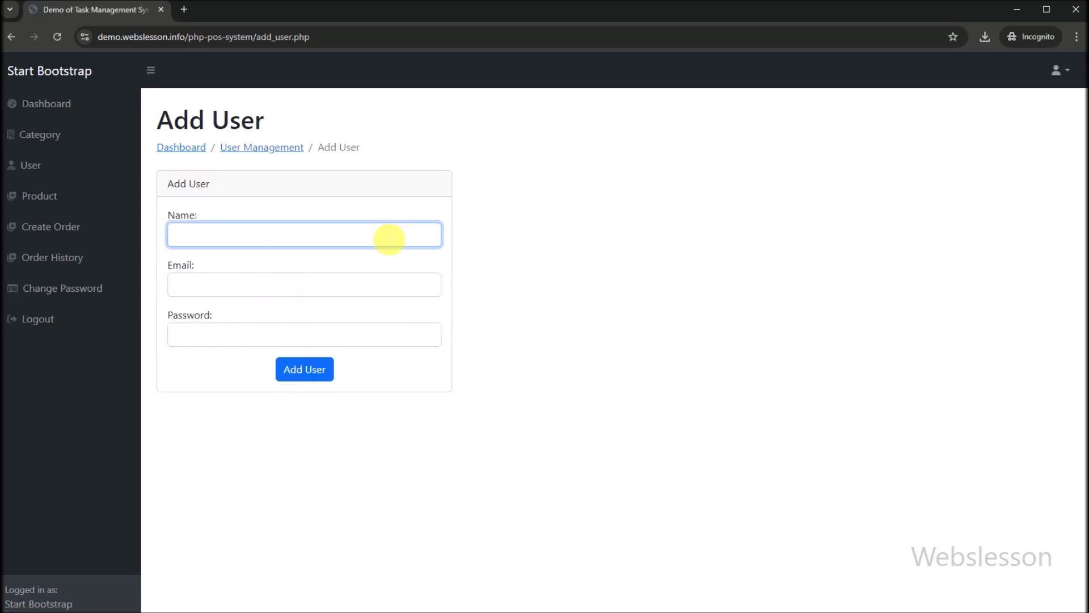
{"action": "key", "text": "Tab"}
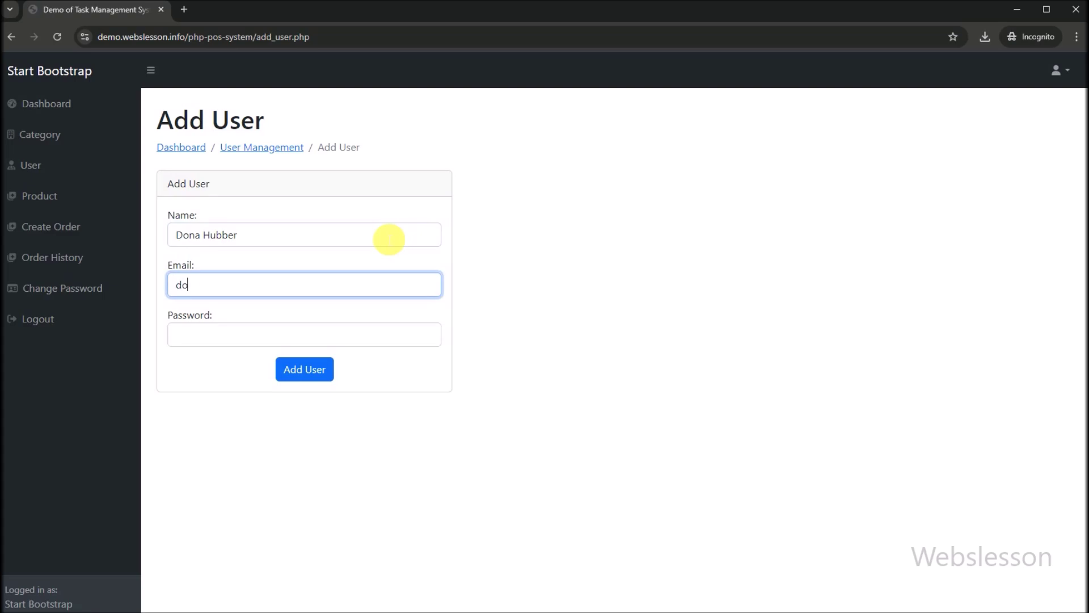
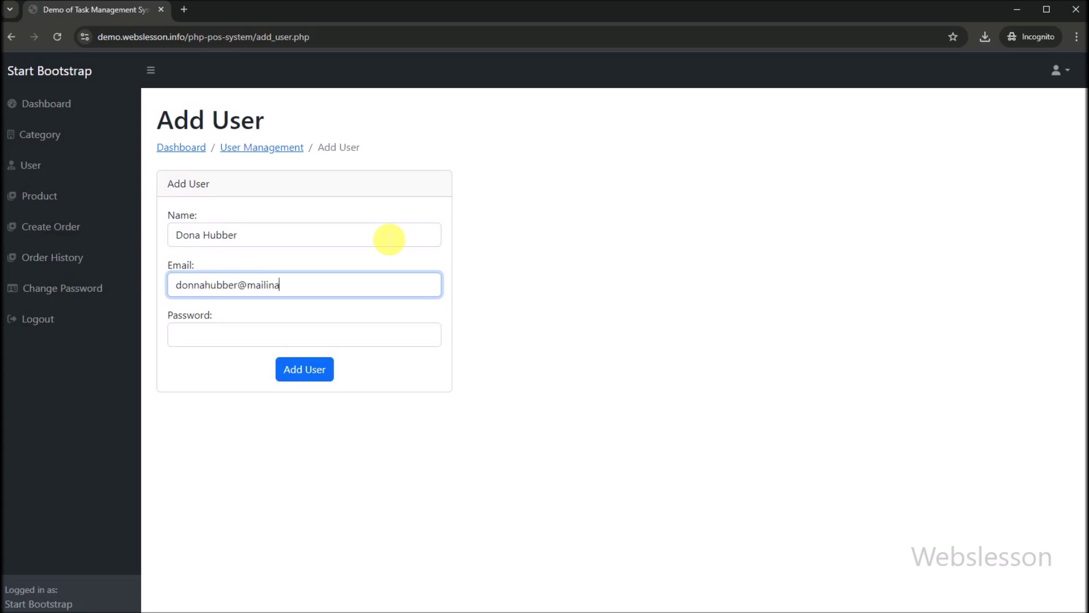
{"action": "key", "text": "Tab"}
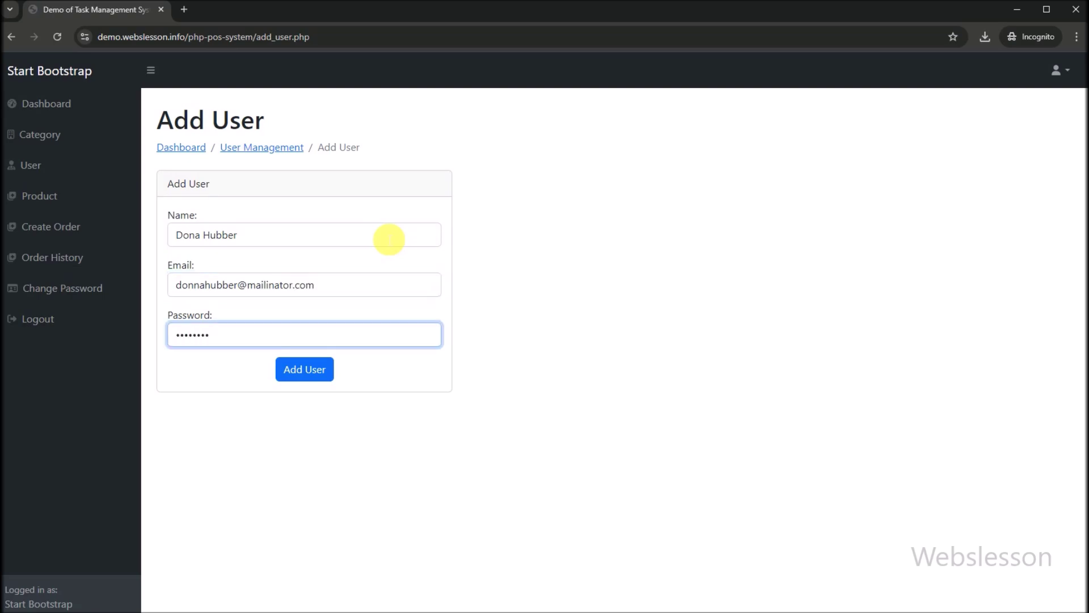
- Save the new user, check its ID 4 row in the list, and open it for editing
{"action": "left_click", "coordinate": [321, 374]}
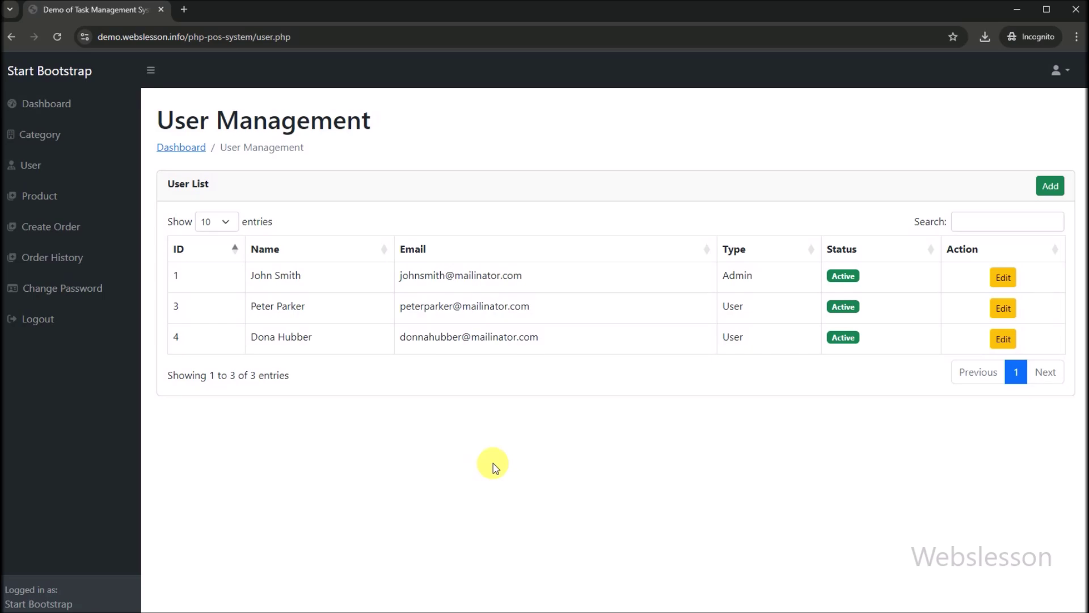
{"action": "left_click_drag", "start_coordinate": [239, 338], "coordinate": [890, 331]}
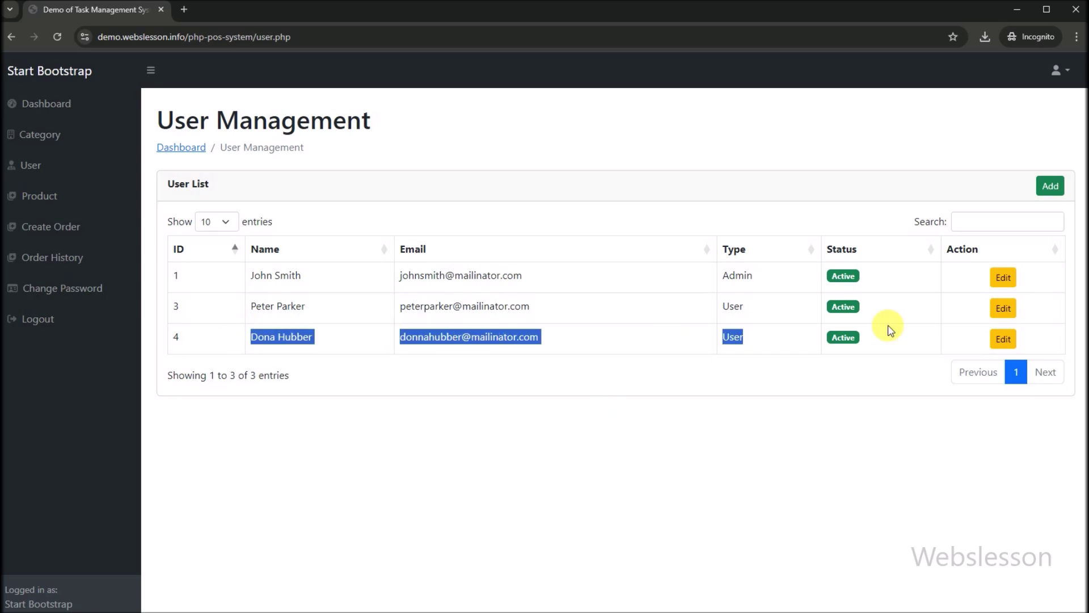
{"action": "left_click", "coordinate": [758, 415]}
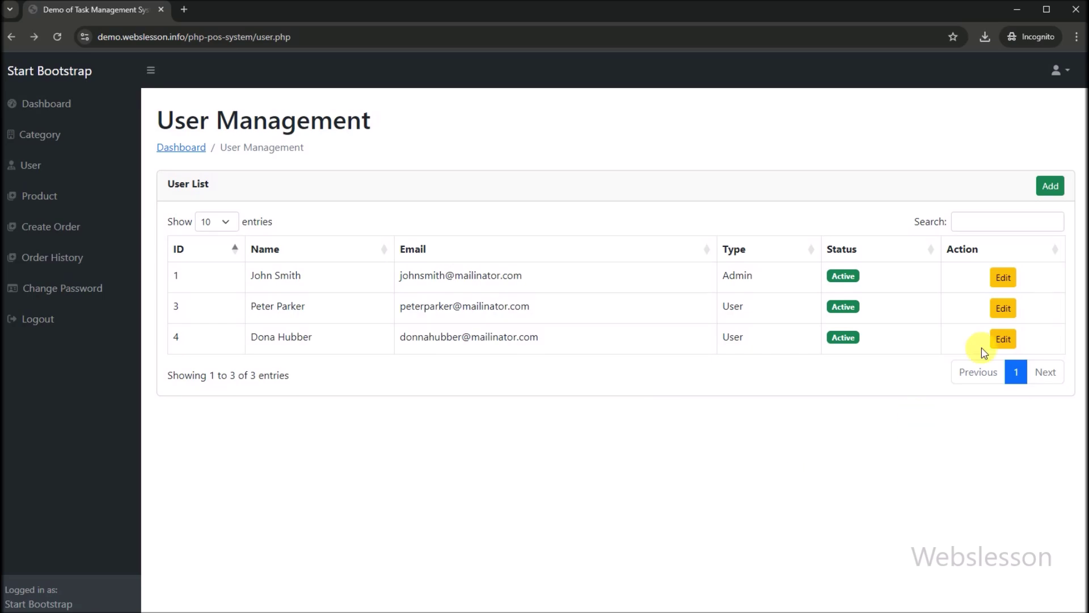
{"action": "left_click", "coordinate": [1002, 339]}
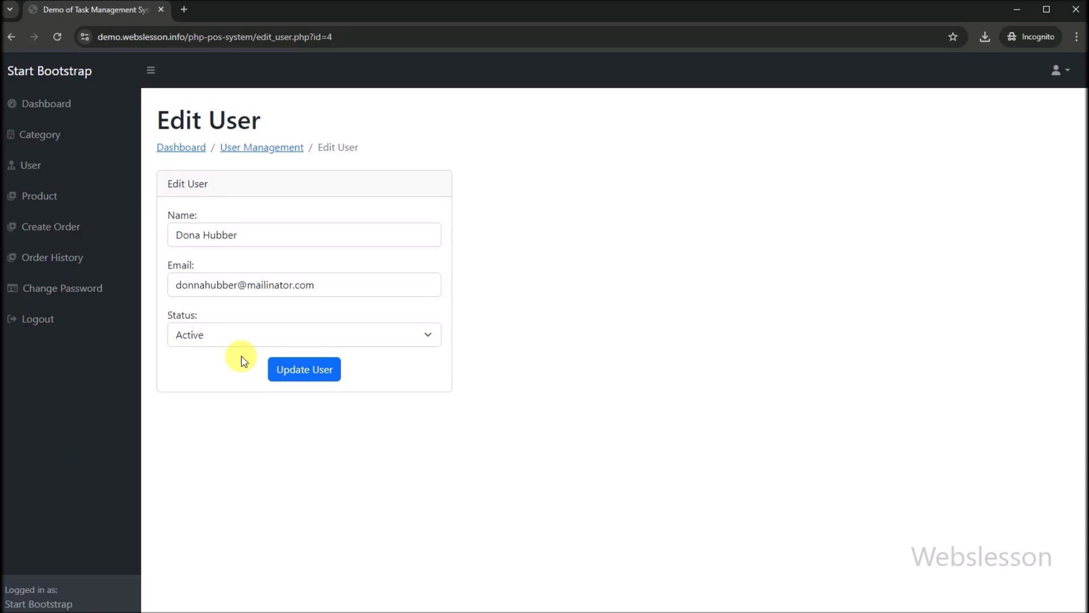
- Change user 4's status to Inactive and save the update
{"action": "left_click", "coordinate": [241, 335]}
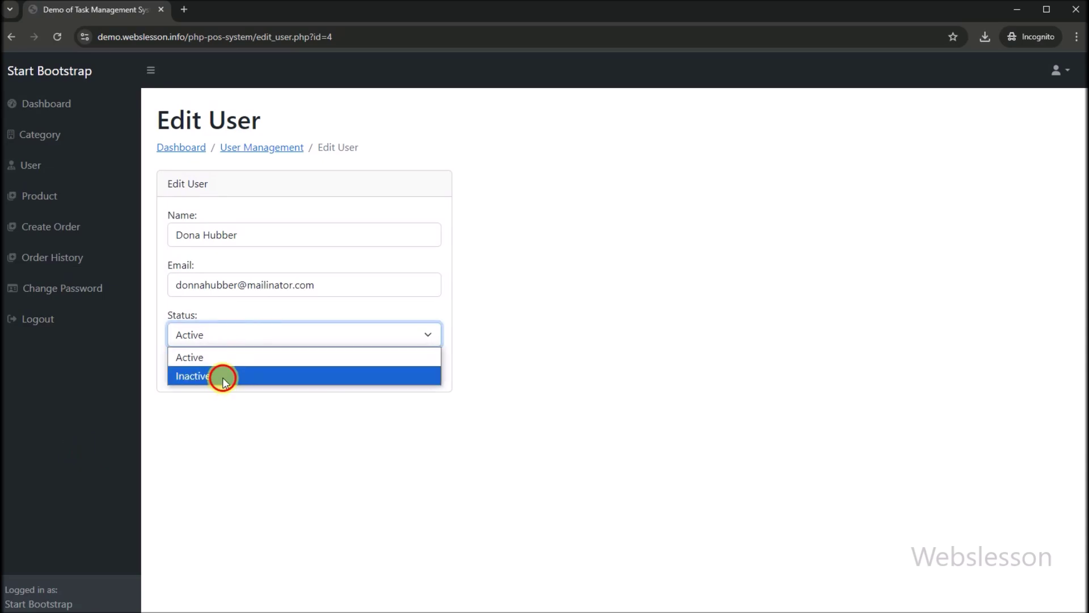
{"action": "left_click", "coordinate": [223, 377]}
{"action": "left_click", "coordinate": [282, 369]}
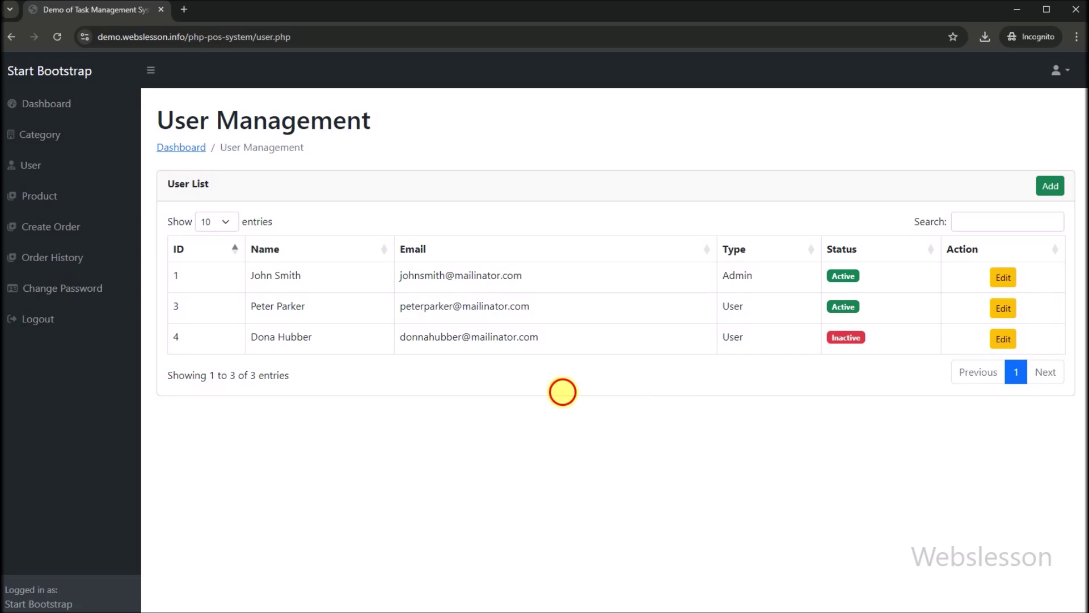
- Go to Product Management and scroll through the 11 listed products
{"action": "left_click", "coordinate": [41, 196]}
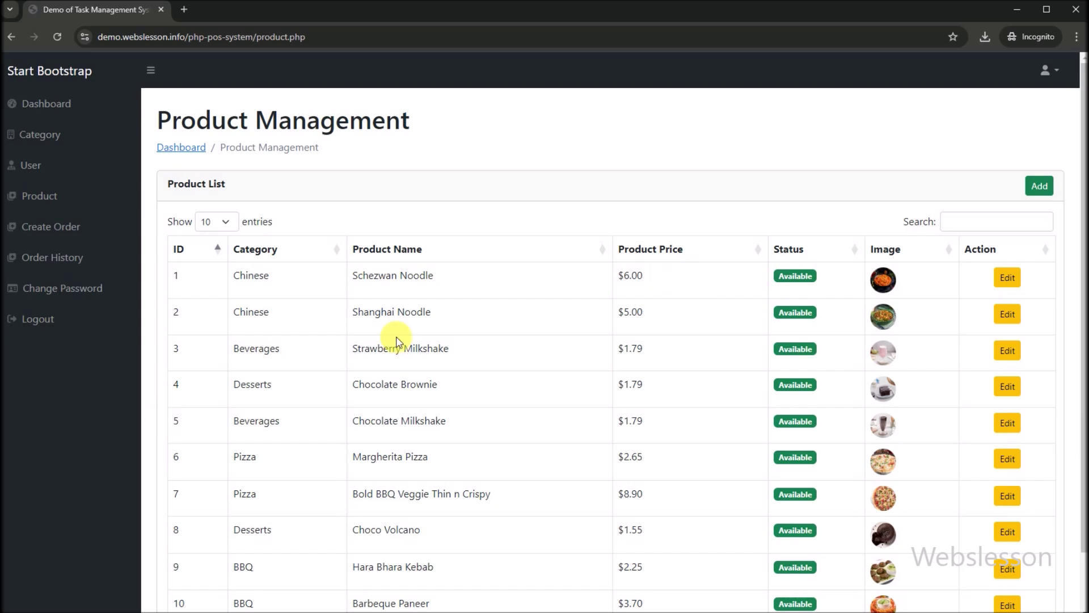
{"action": "scroll", "coordinate": [702, 231], "scroll_direction": "down", "scroll_amount": 2}
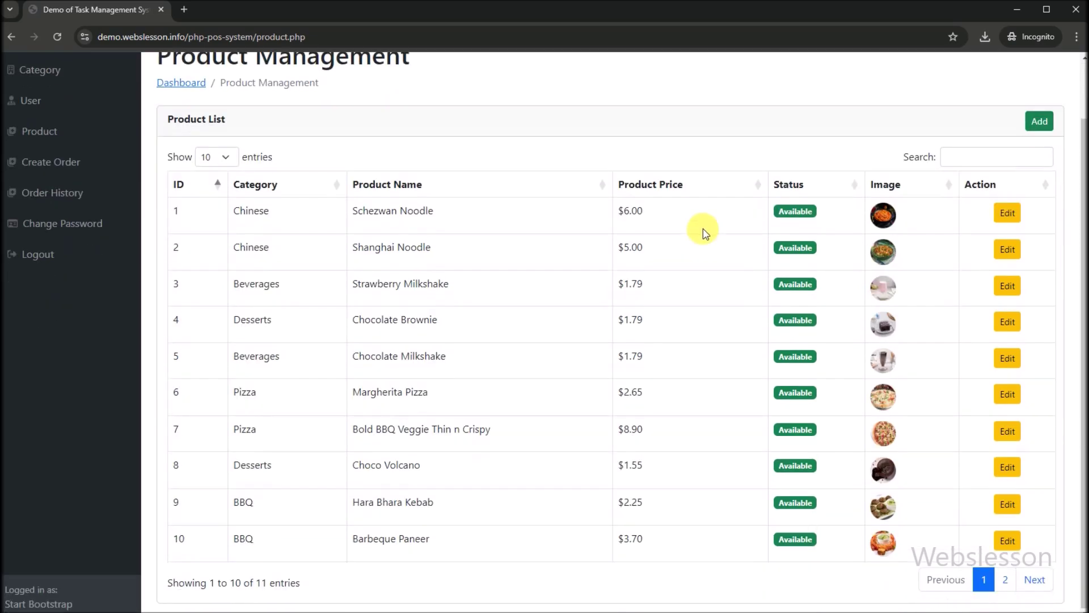
{"action": "scroll", "coordinate": [706, 232], "scroll_direction": "up", "scroll_amount": 2}
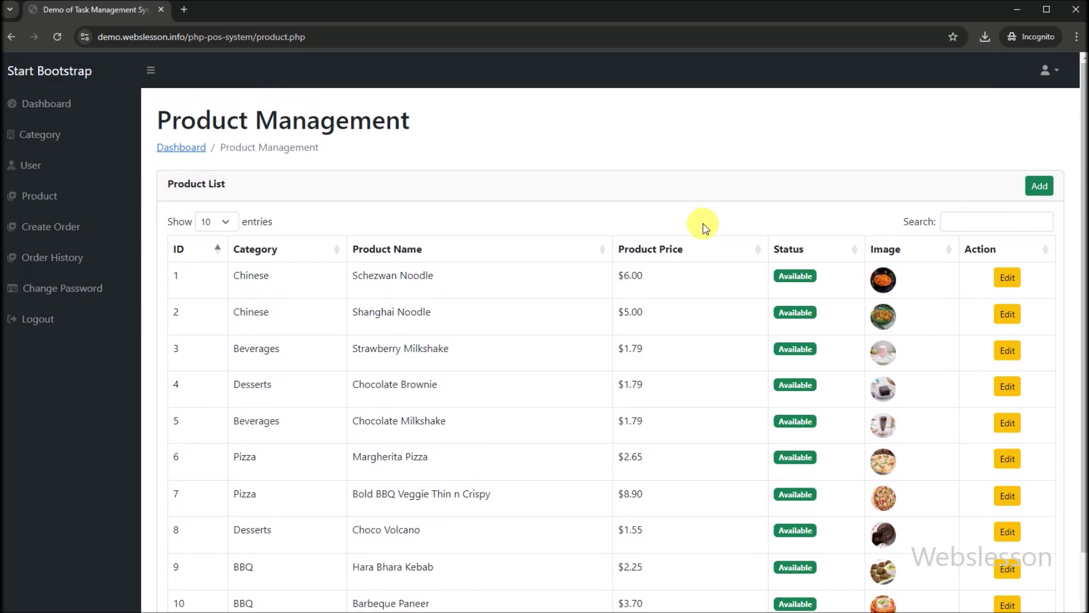
{"action": "scroll", "coordinate": [705, 229], "scroll_direction": "down", "scroll_amount": 1}
{"action": "scroll", "coordinate": [706, 228], "scroll_direction": "up", "scroll_amount": 1}
- Add a Pasta-category product named 'White Sauce Cheesy Pasta' priced 2.05
{"action": "left_click", "coordinate": [1037, 185]}
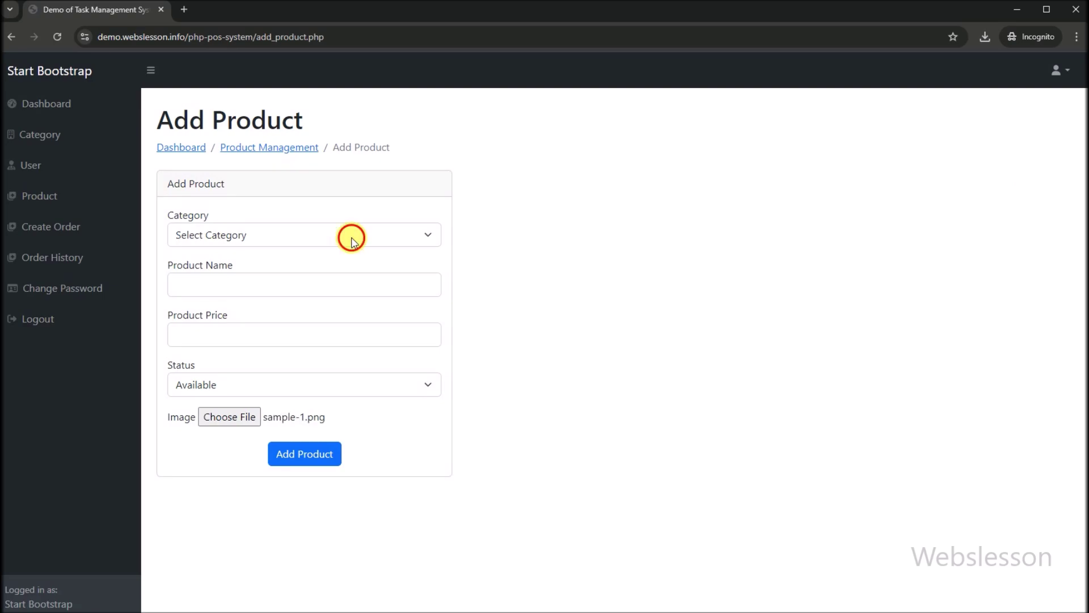
{"action": "left_click", "coordinate": [346, 236]}
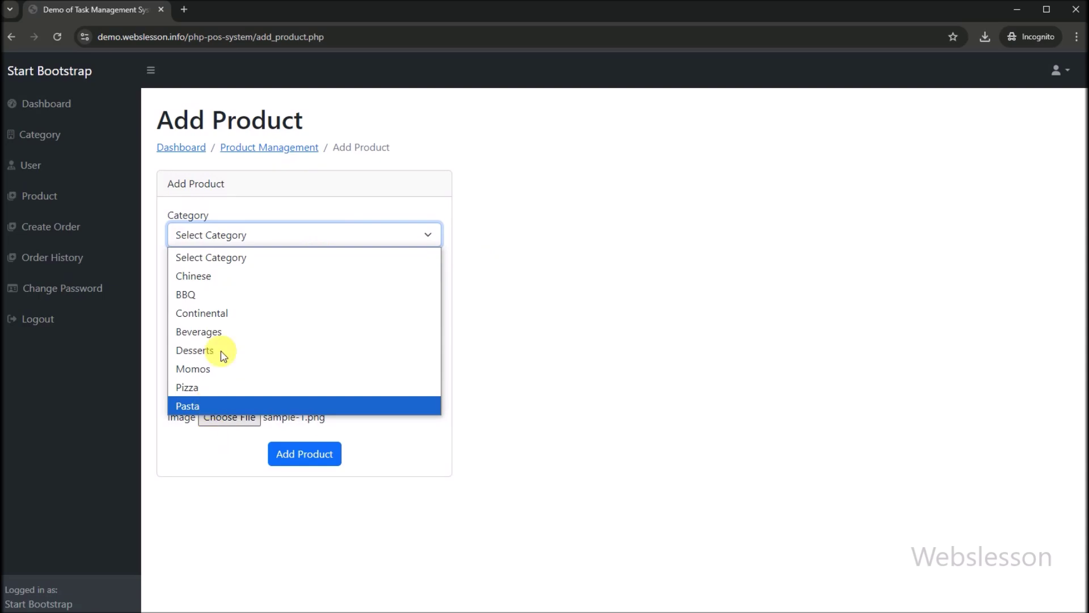
{"action": "key", "text": "Return"}
{"action": "left_click", "coordinate": [214, 285]}
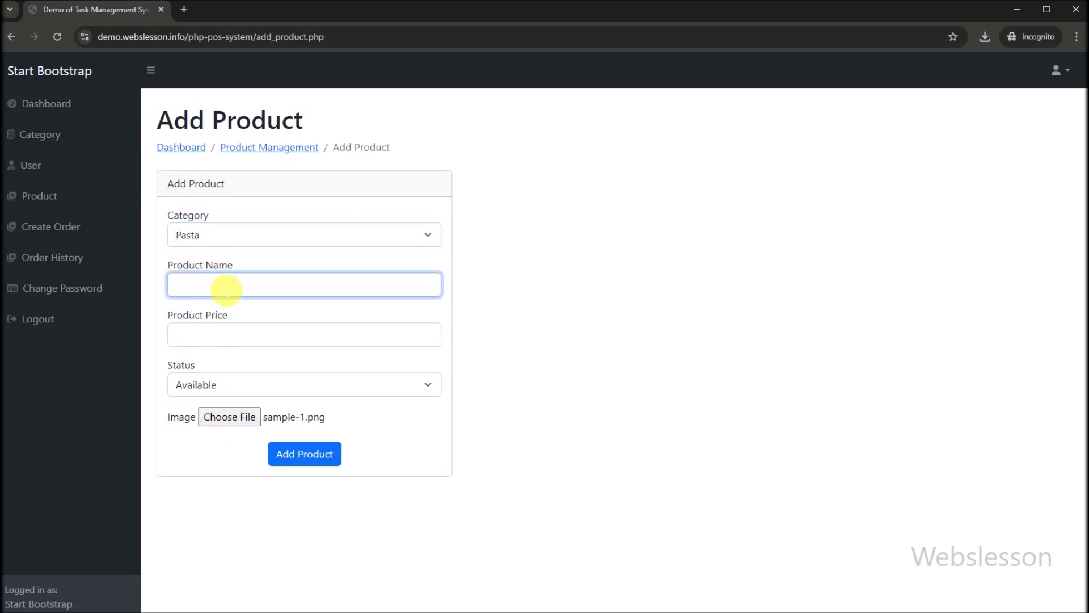
{"action": "type", "text": "White Sauce Cheesy Pasta"}
{"action": "left_click", "coordinate": [229, 341]}
{"action": "type", "text": "2.05"}
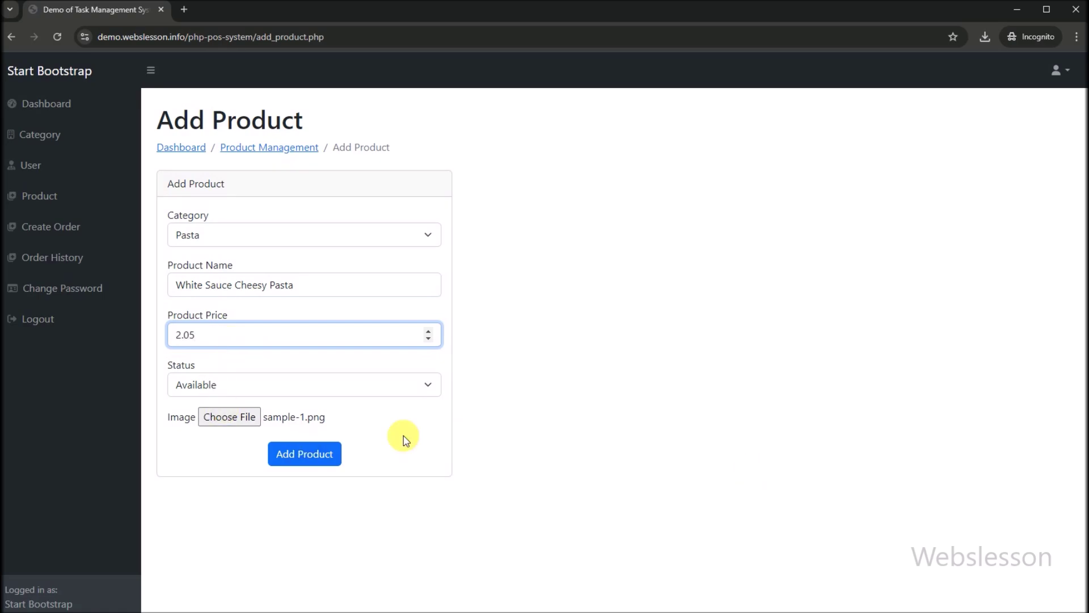
{"action": "left_click", "coordinate": [312, 458]}
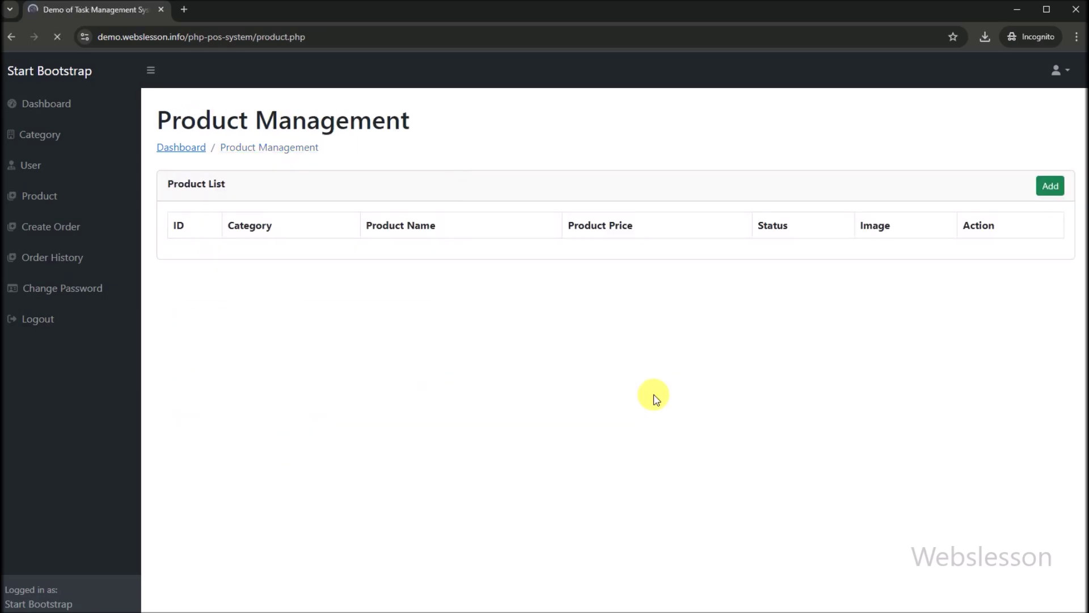
- On page 2 of the product list, open White Sauce Cheesy Pasta (ID 12) for editing
{"action": "scroll", "coordinate": [655, 397], "scroll_direction": "down", "scroll_amount": 1}
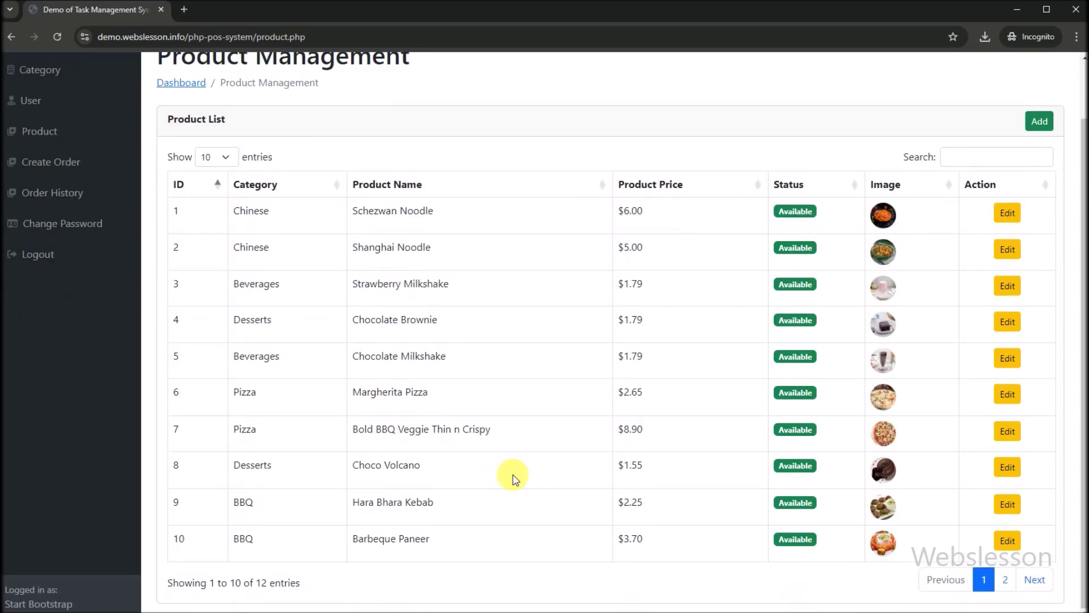
{"action": "left_click", "coordinate": [1006, 580]}
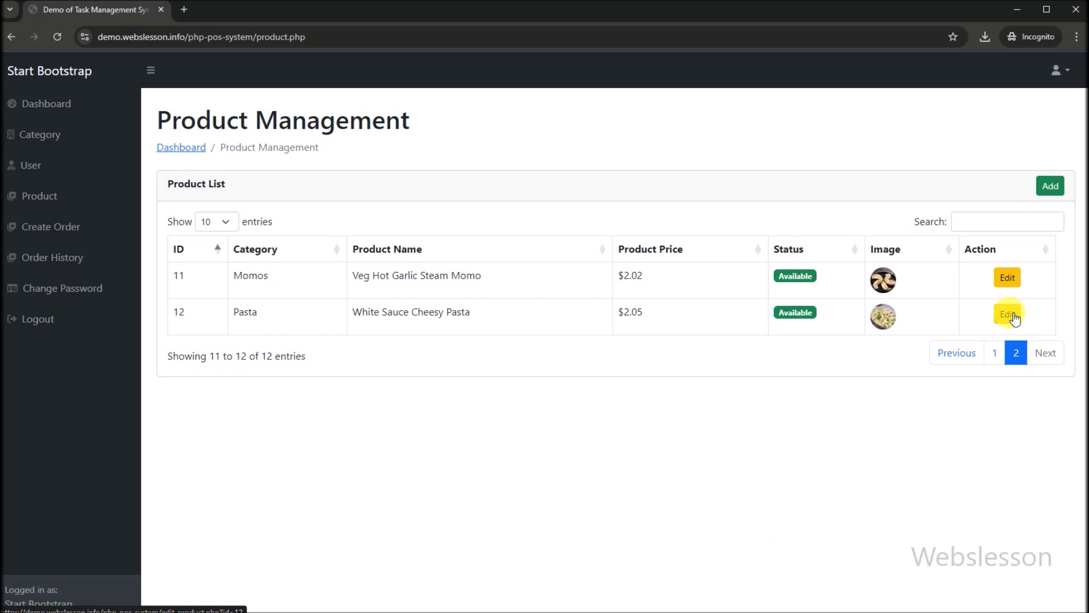
{"action": "left_click", "coordinate": [1014, 317]}
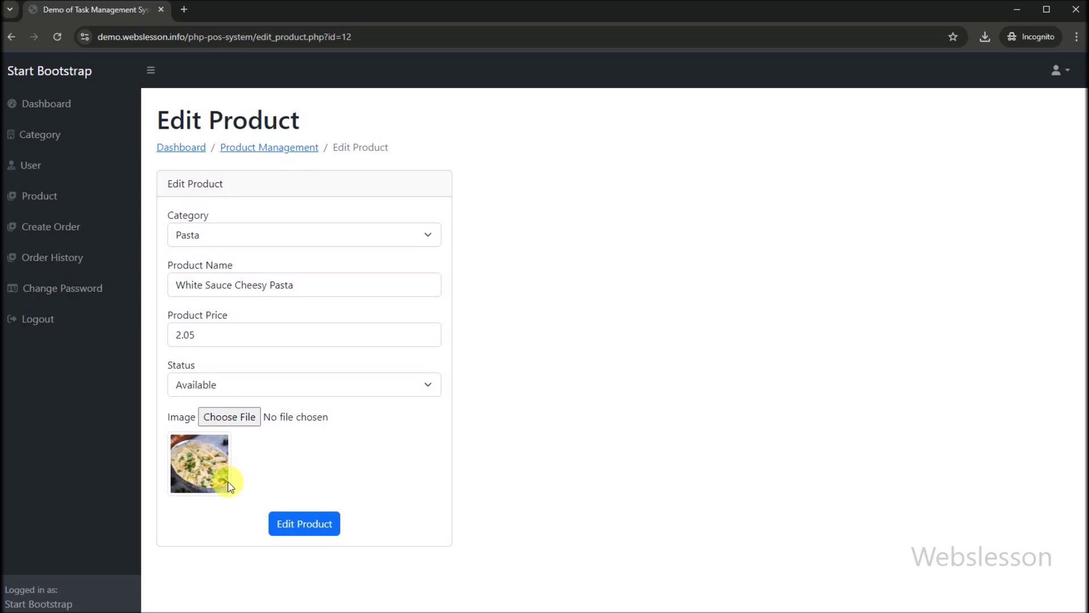
- Keep the pasta product's status as Available and return to Product Management
{"action": "left_click", "coordinate": [362, 389]}
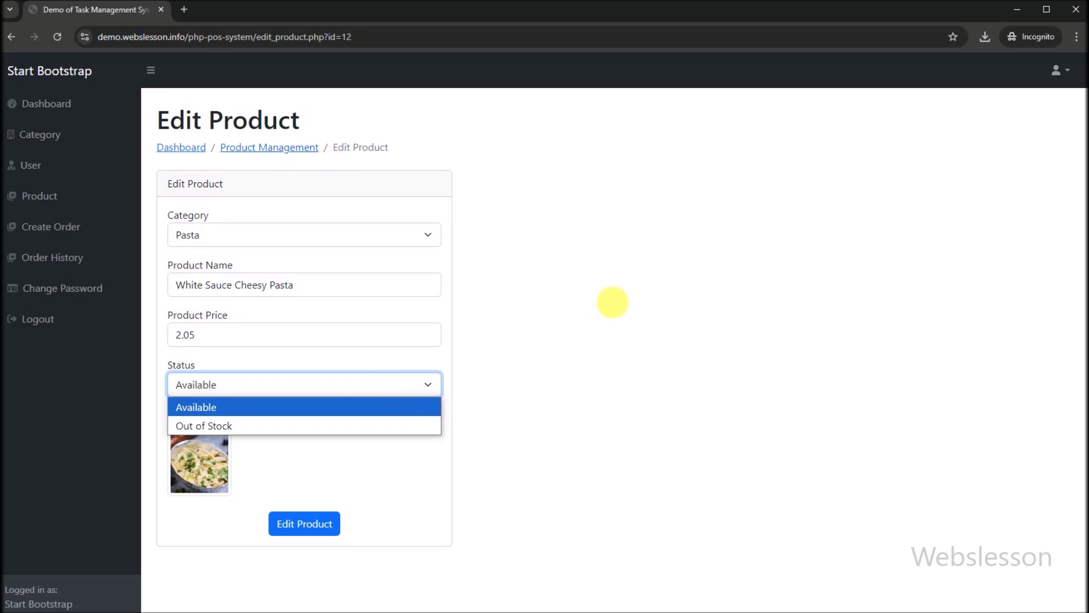
{"action": "left_click", "coordinate": [642, 406]}
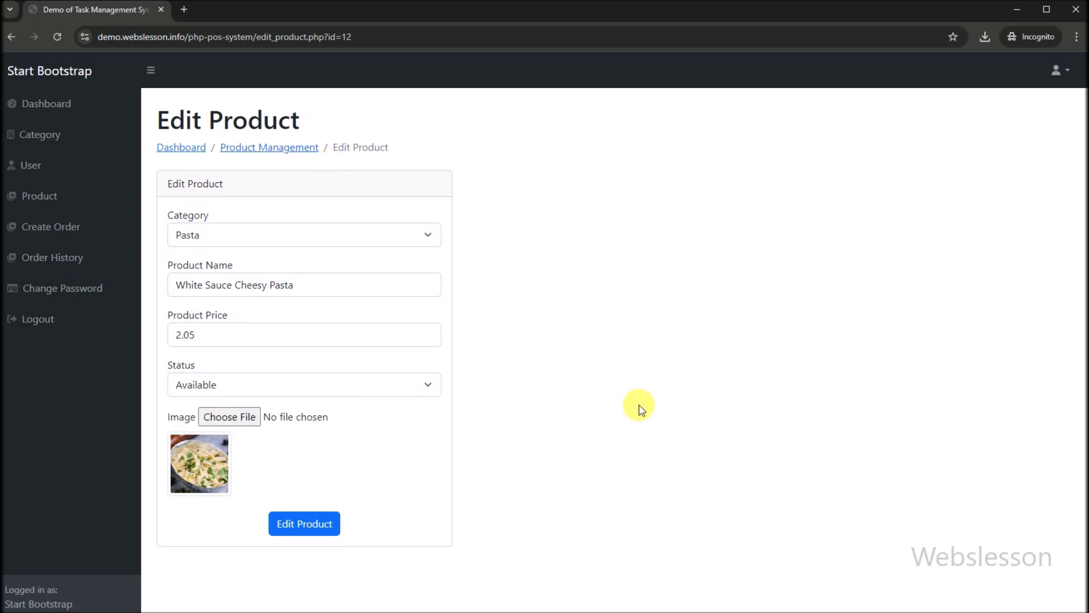
{"action": "left_click", "coordinate": [302, 155]}
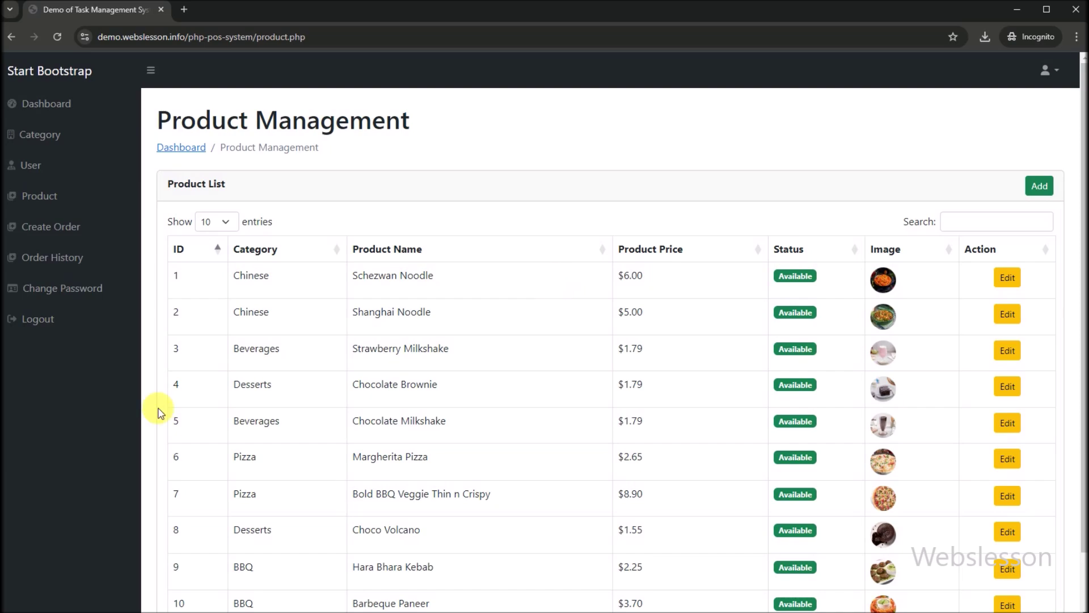
{"action": "left_click", "coordinate": [54, 291]}
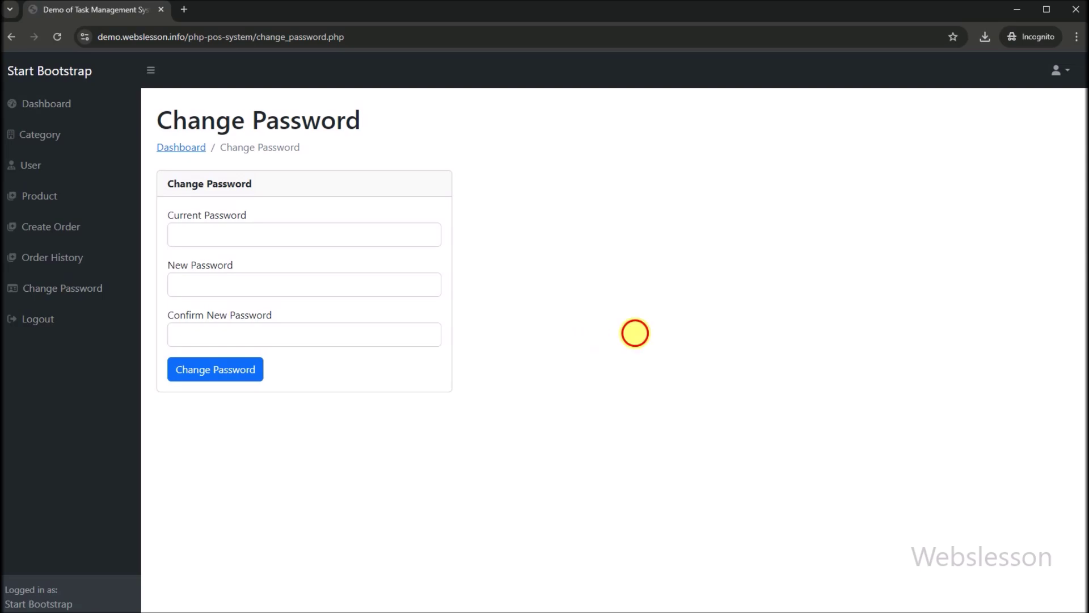
{"action": "left_click", "coordinate": [219, 234]}
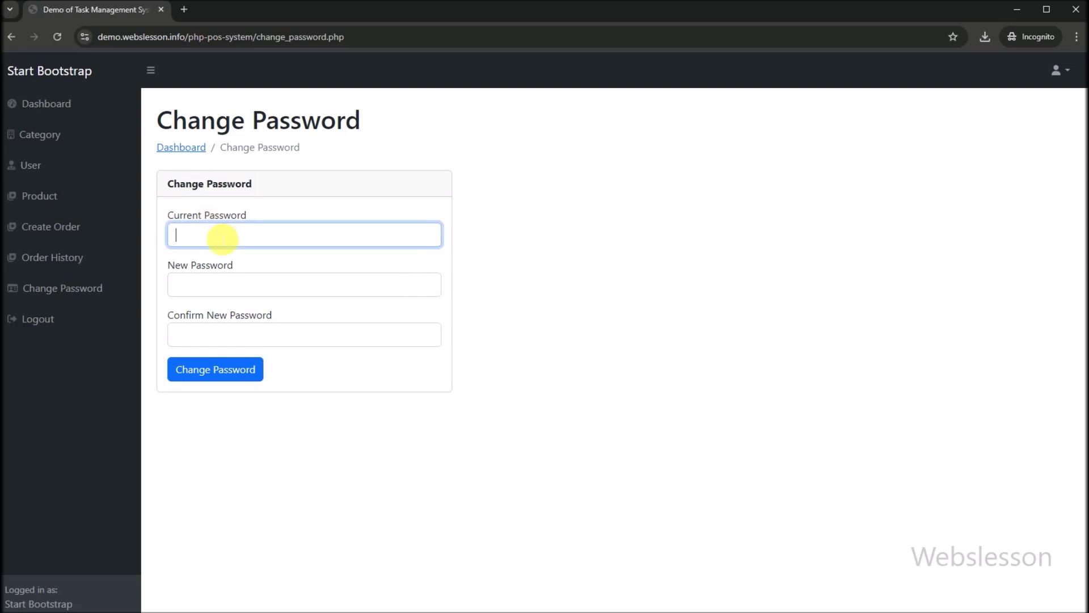
{"action": "left_click", "coordinate": [208, 292]}
{"action": "left_click", "coordinate": [219, 336]}
{"action": "left_click", "coordinate": [572, 349]}
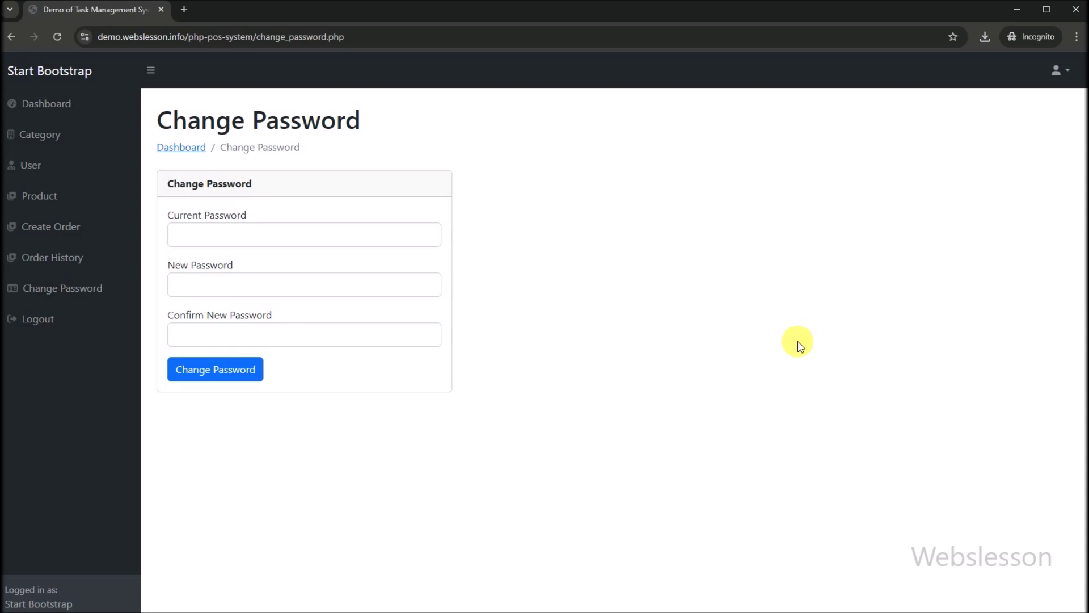
{"action": "left_click", "coordinate": [59, 225]}
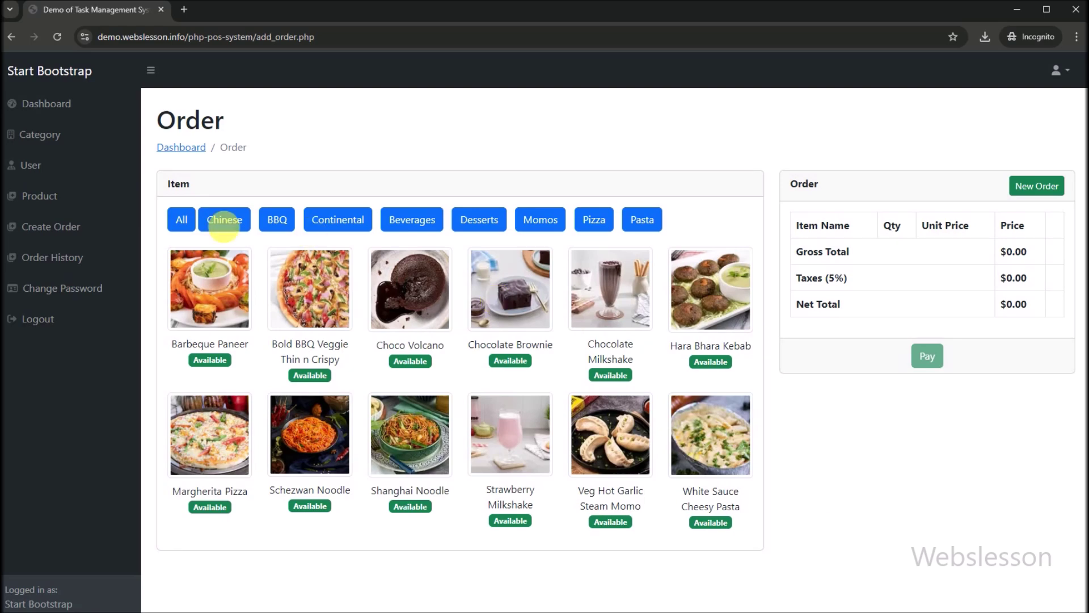
- Filter the grid to Chinese, then Pasta, add one White Sauce Cheesy Pasta, then show all
{"action": "left_click", "coordinate": [226, 223]}
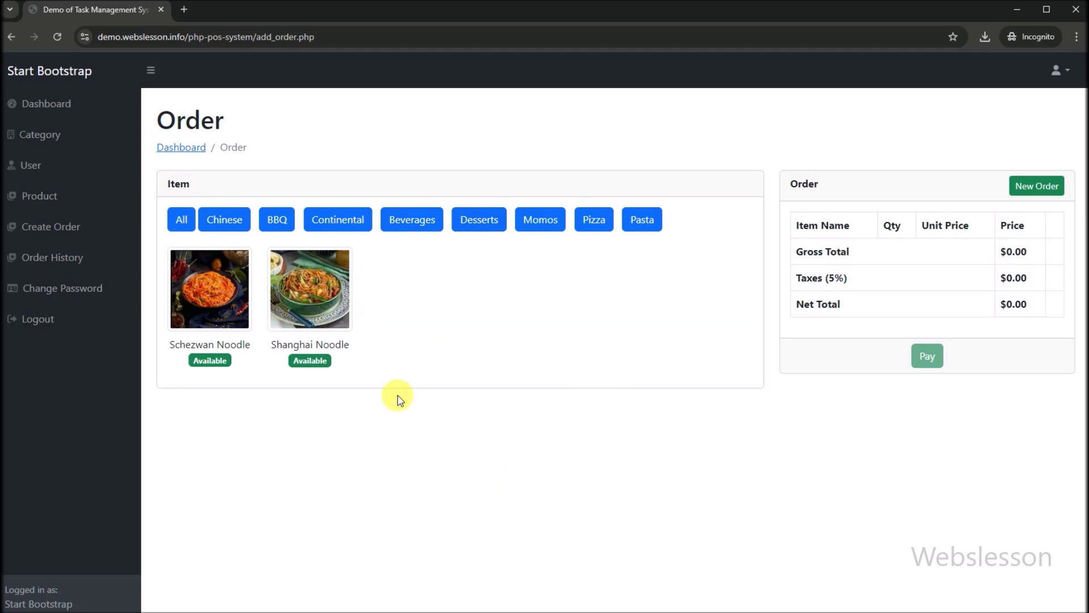
{"action": "left_click", "coordinate": [642, 220]}
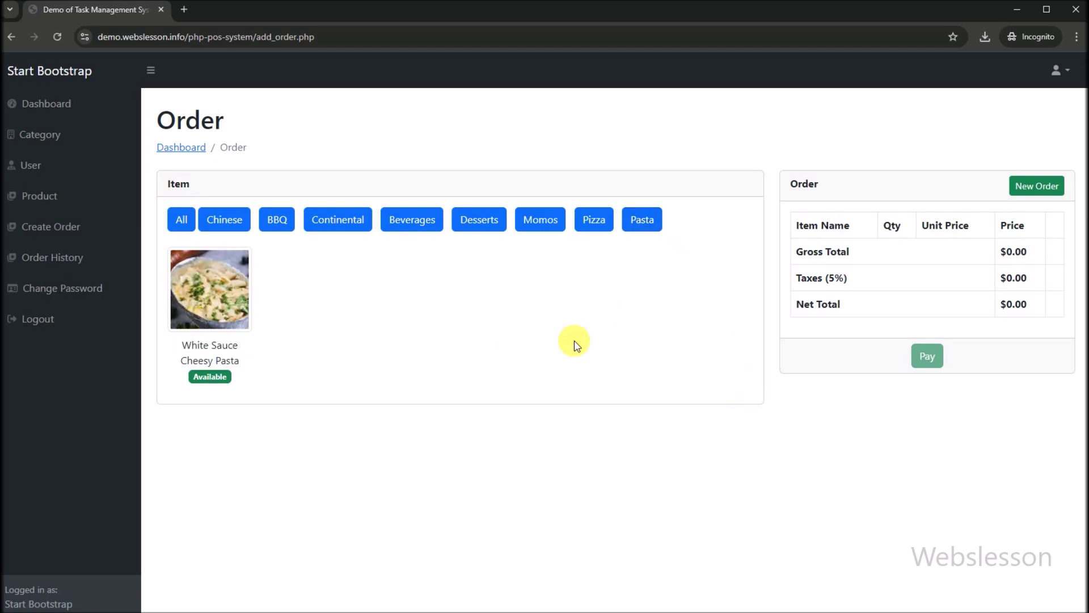
{"action": "left_click", "coordinate": [211, 291]}
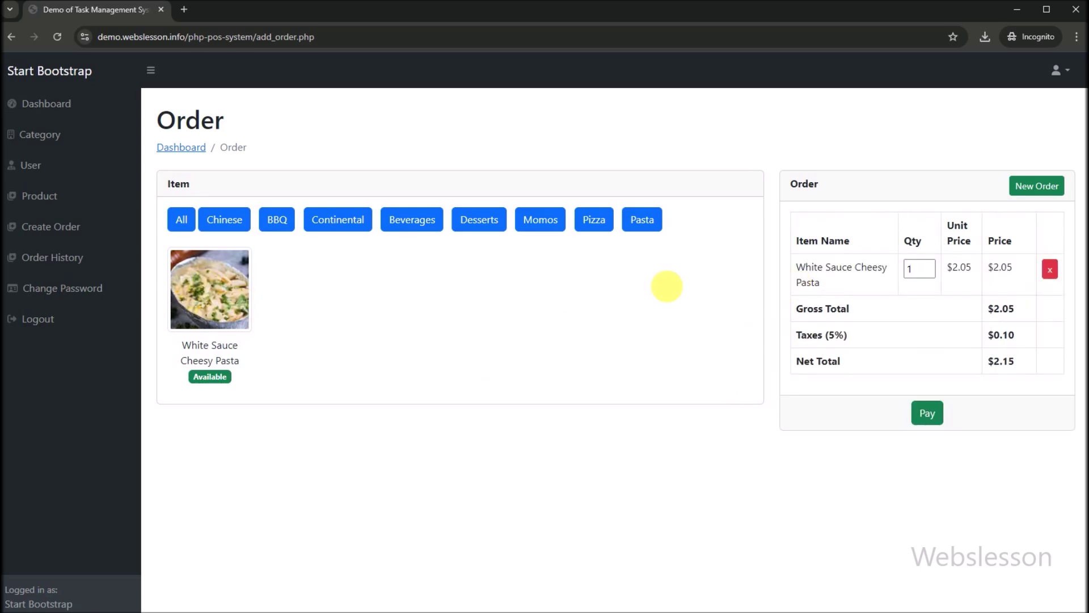
{"action": "left_click", "coordinate": [193, 220]}
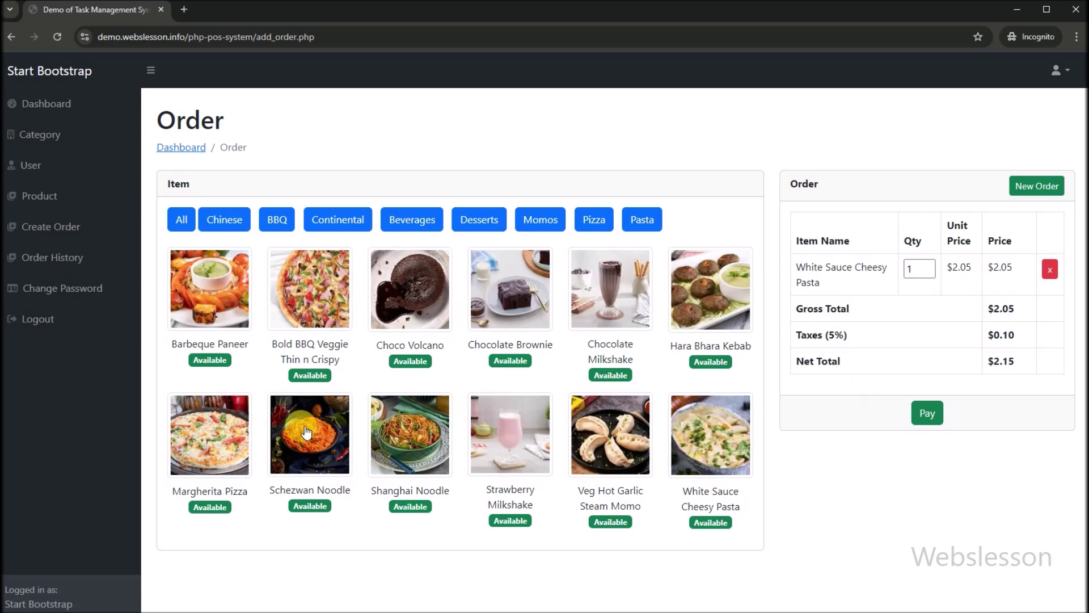
- Add Barbeque Paneer, Choco Volcano and Shanghai Noodle, then pay the $12.92 order
{"action": "left_click", "coordinate": [223, 293]}
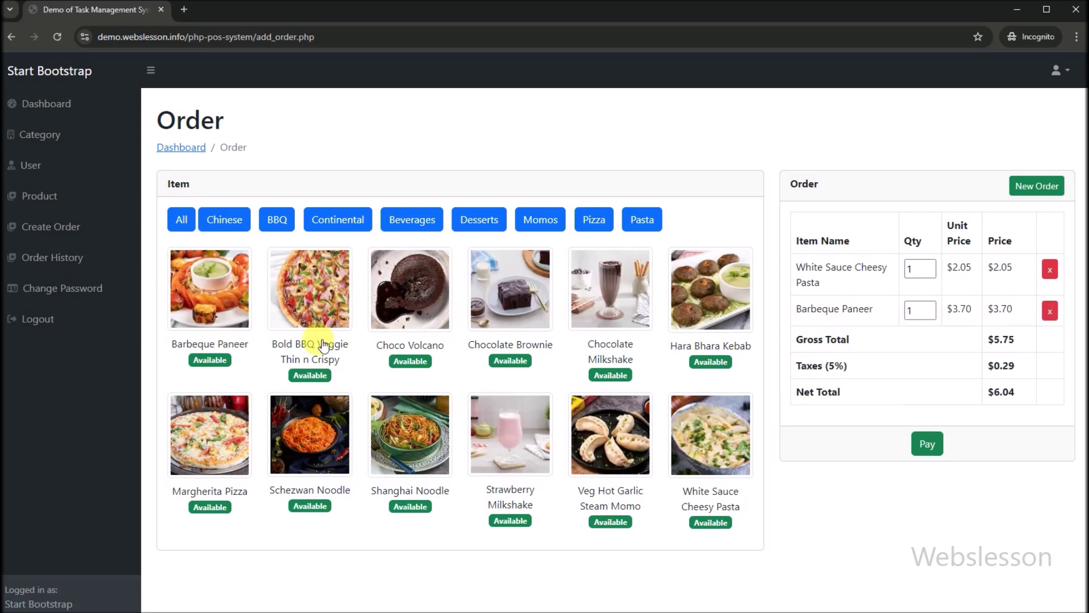
{"action": "left_click", "coordinate": [326, 311]}
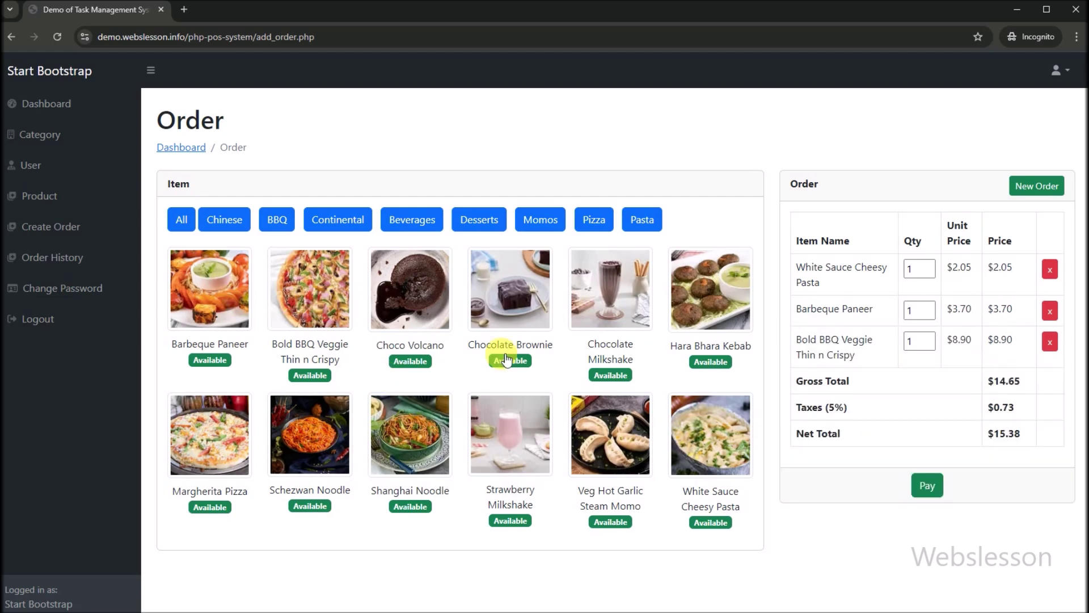
{"action": "left_click", "coordinate": [396, 299]}
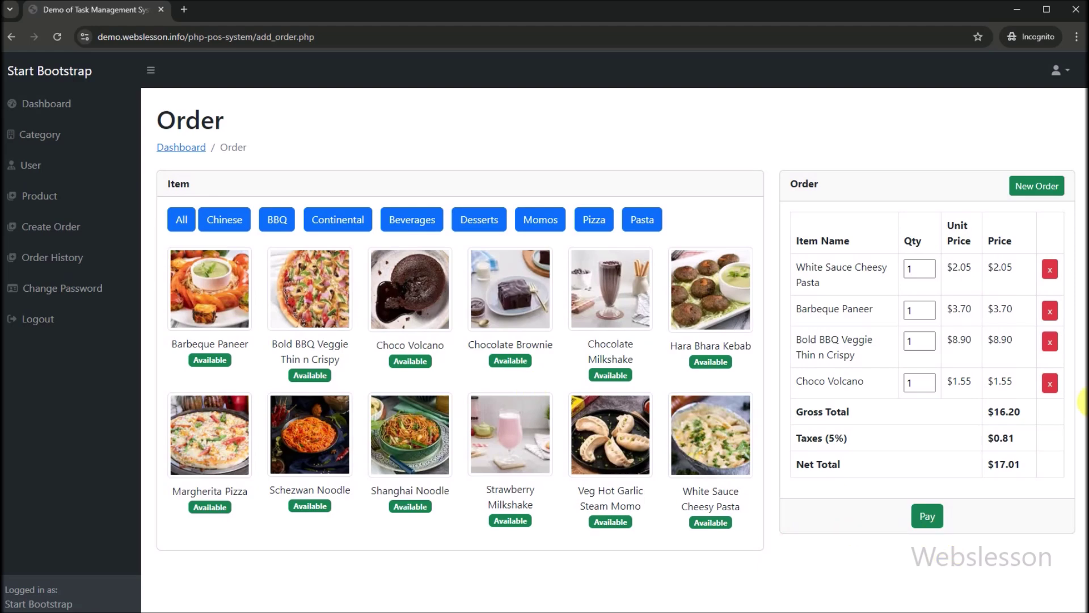
{"action": "left_click", "coordinate": [1050, 342]}
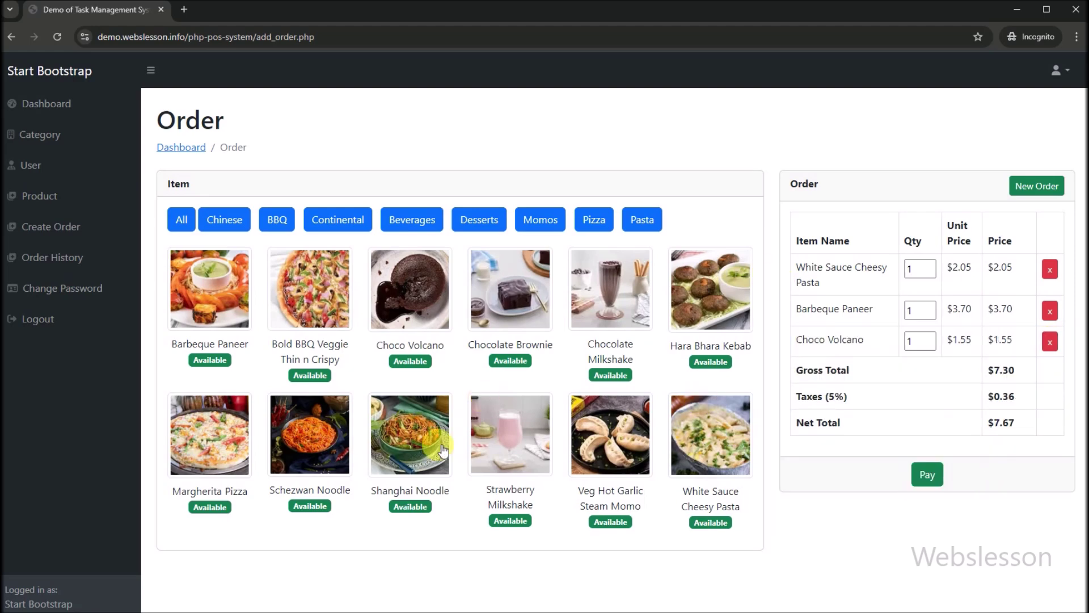
{"action": "left_click", "coordinate": [413, 448]}
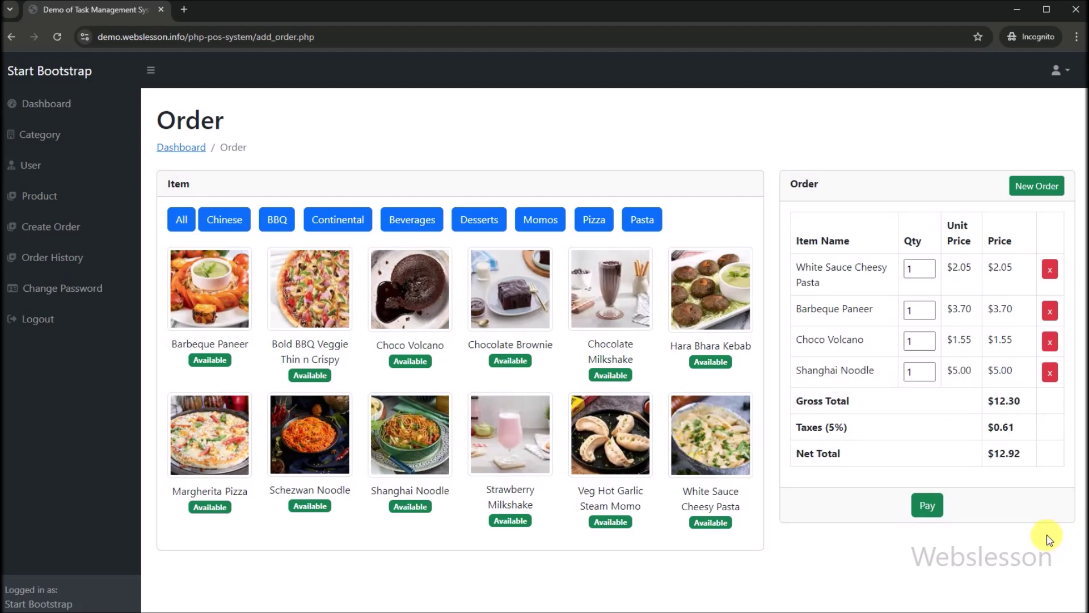
{"action": "left_click", "coordinate": [933, 509]}
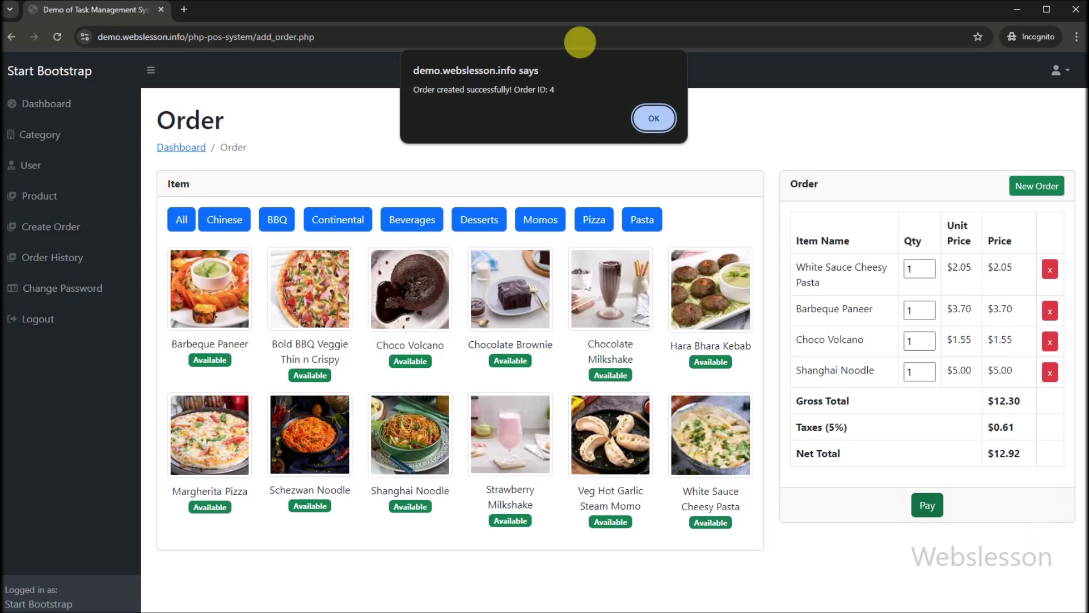
{"action": "left_click", "coordinate": [656, 120]}
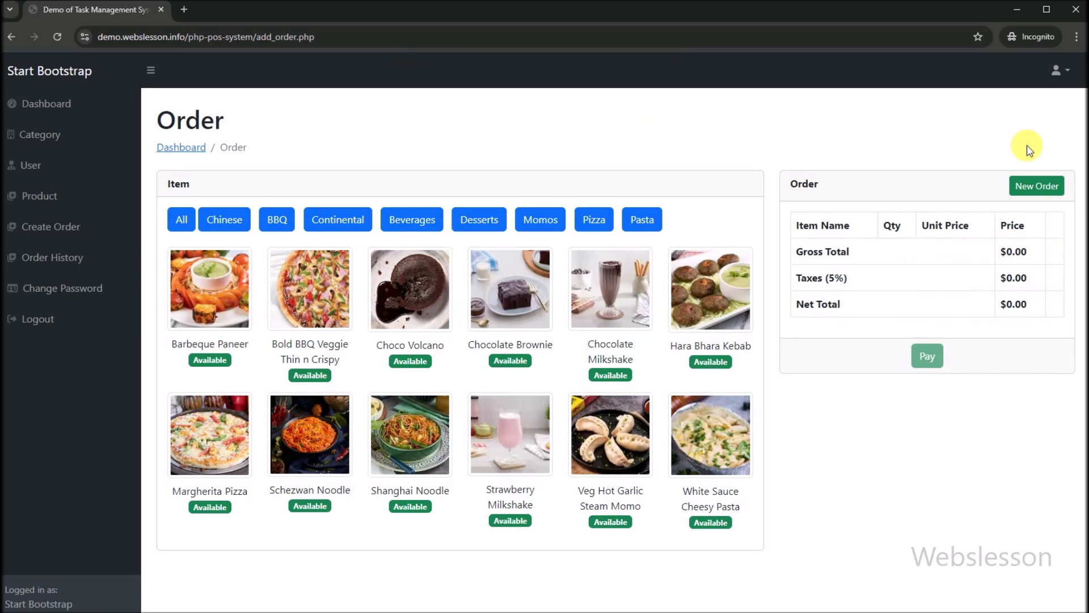
- Check the $12.92 order in Order History, then view the dashboard showing $264 total sales
{"action": "left_click", "coordinate": [56, 259]}
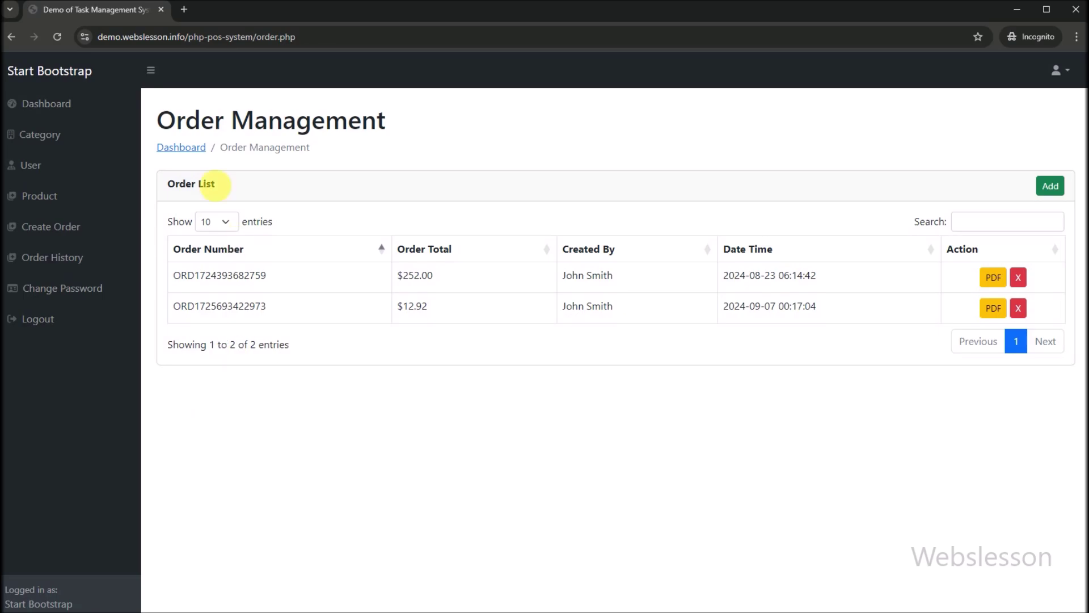
{"action": "left_click", "coordinate": [191, 152]}
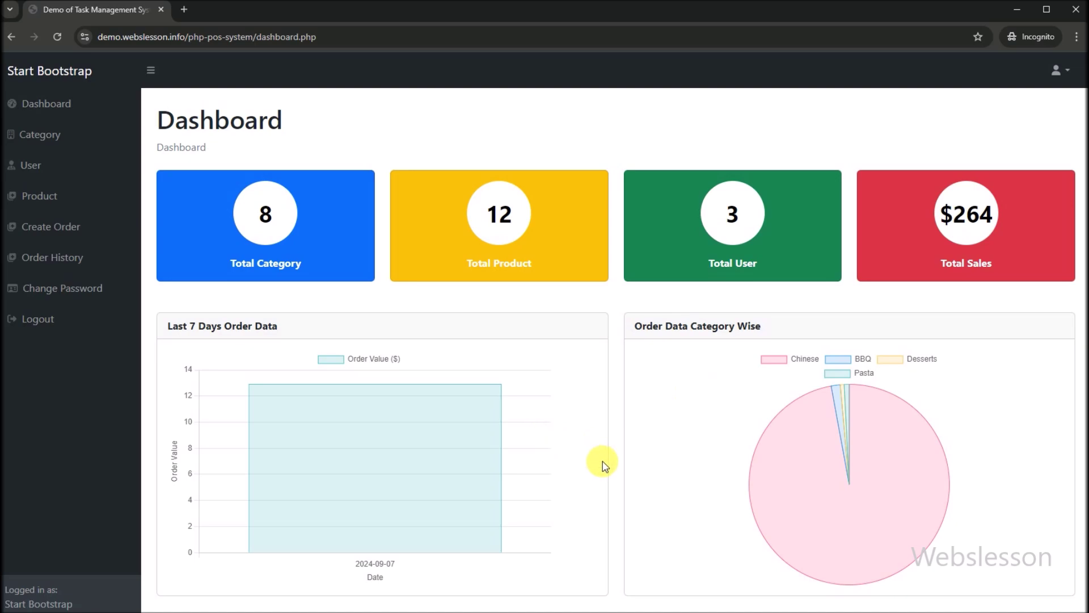
- Return to the Create Order page, showing 12 items and an empty $0.00 order
{"action": "left_click", "coordinate": [512, 448]}
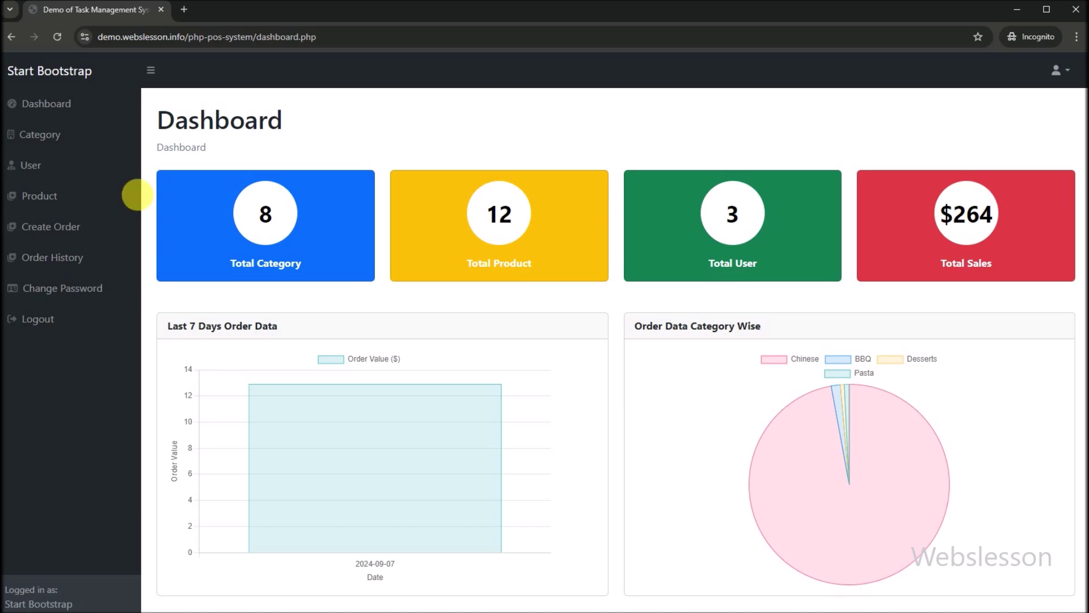
{"action": "left_click", "coordinate": [64, 226]}
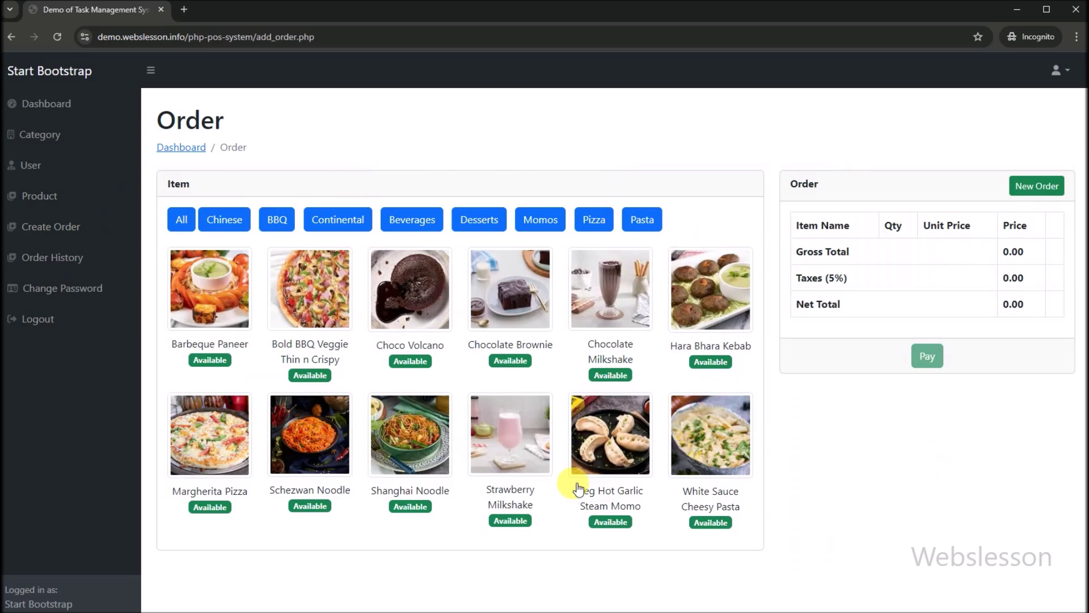
- Order Barbeque Paneer, Margherita Pizza, Strawberry Milkshake and White Sauce Cheesy Pasta, then pay $10.70
{"action": "left_click", "coordinate": [204, 315]}
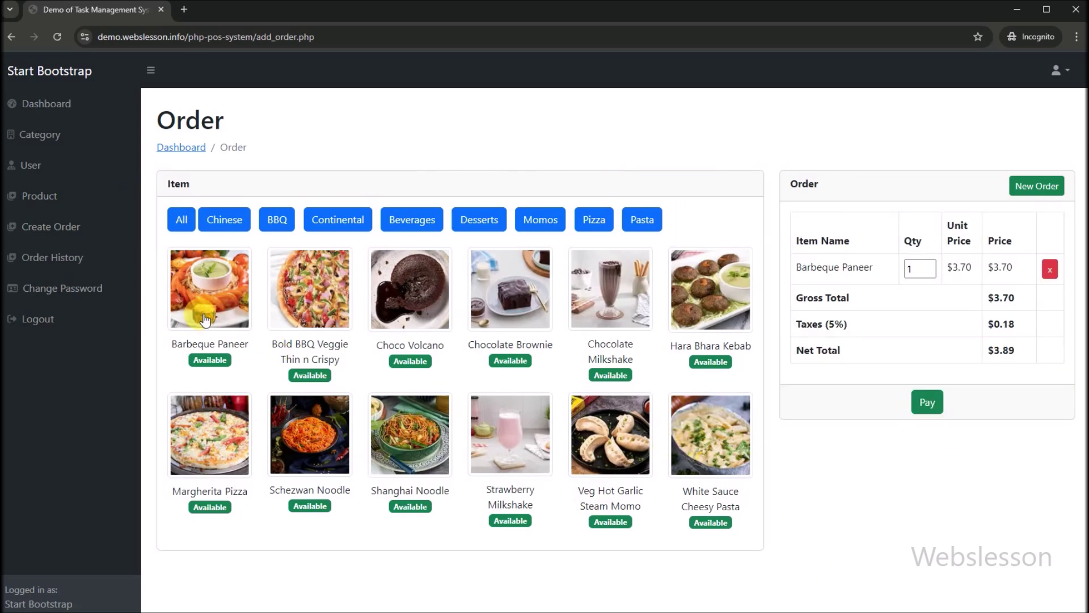
{"action": "left_click", "coordinate": [227, 441]}
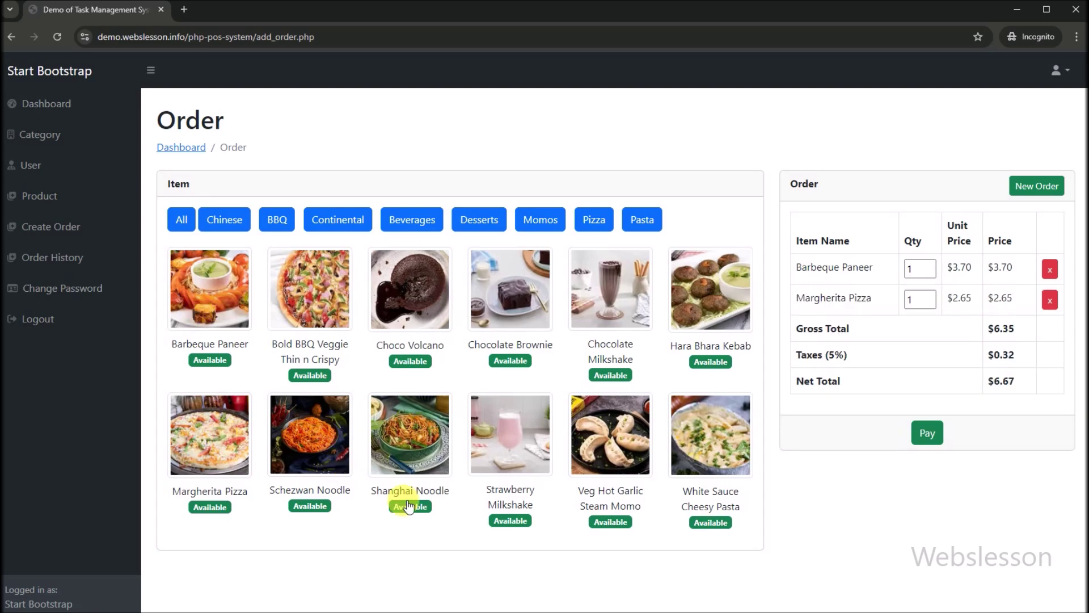
{"action": "left_click", "coordinate": [520, 450]}
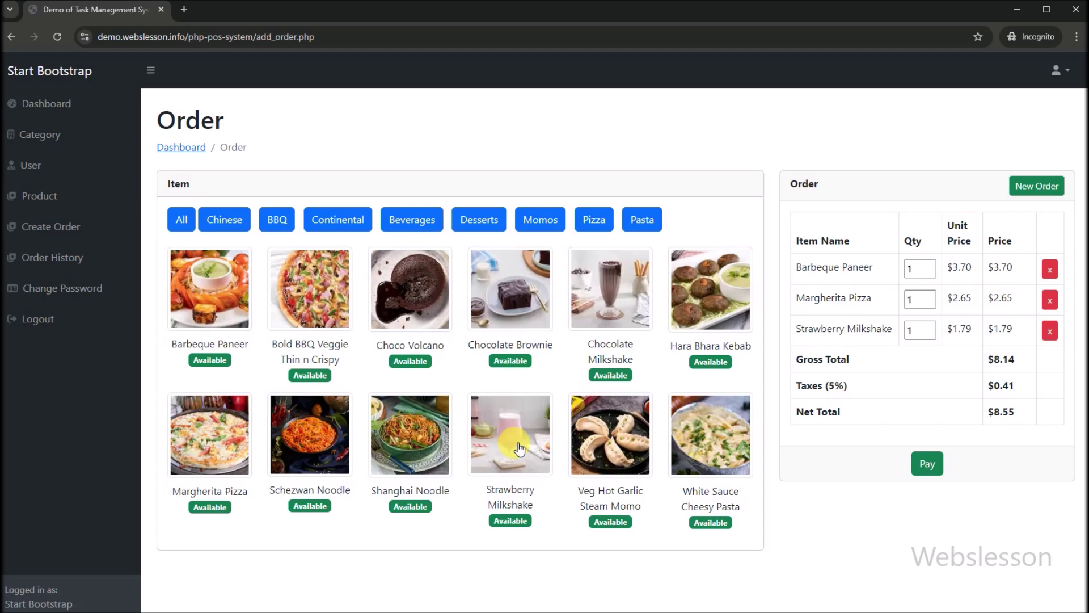
{"action": "left_click", "coordinate": [704, 448]}
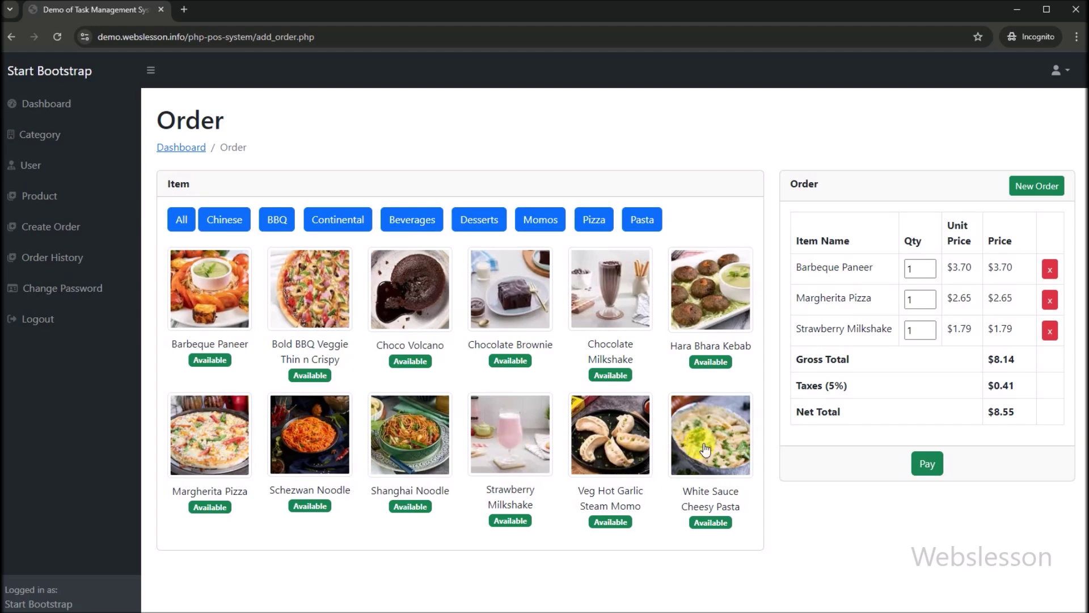
{"action": "left_click", "coordinate": [736, 280]}
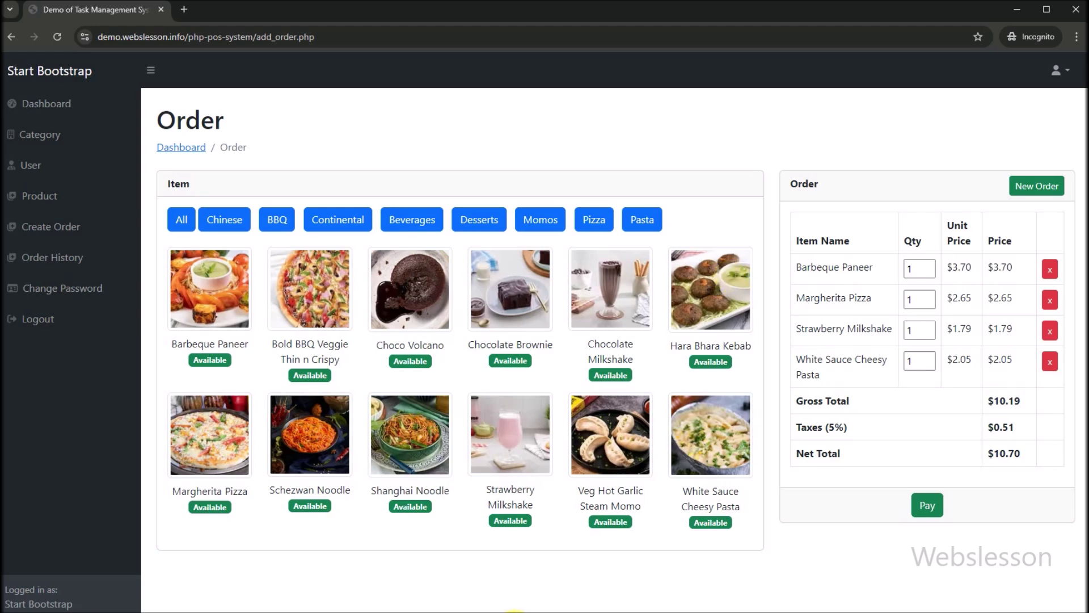
{"action": "left_click", "coordinate": [925, 503]}
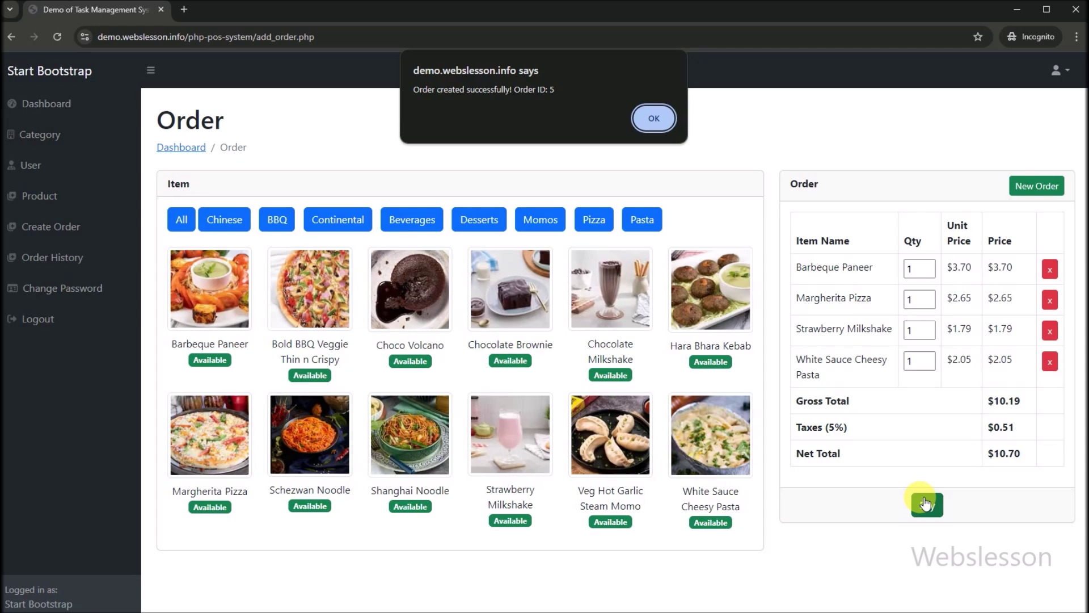
{"action": "left_click", "coordinate": [647, 119]}
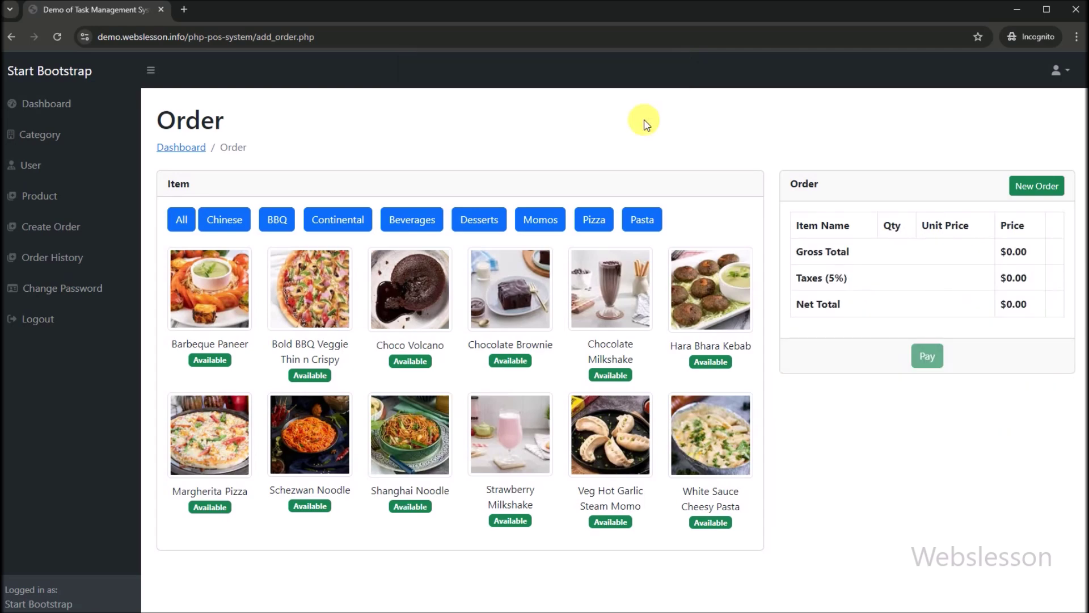